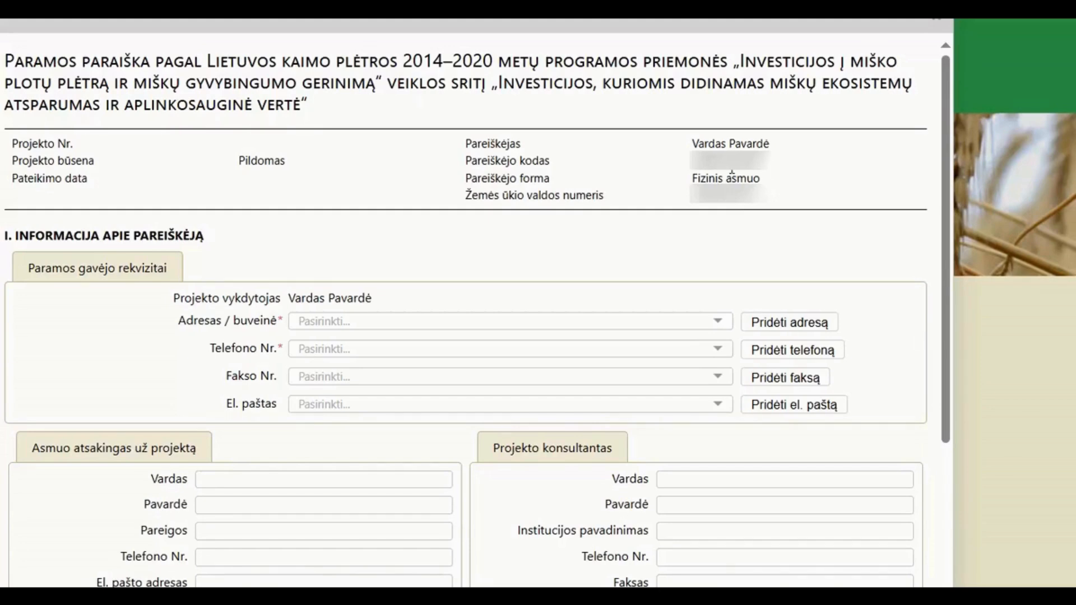
Choose the first saved address as the applicant's Adresas / buveinė.
scroll(661, 181, down, 3)
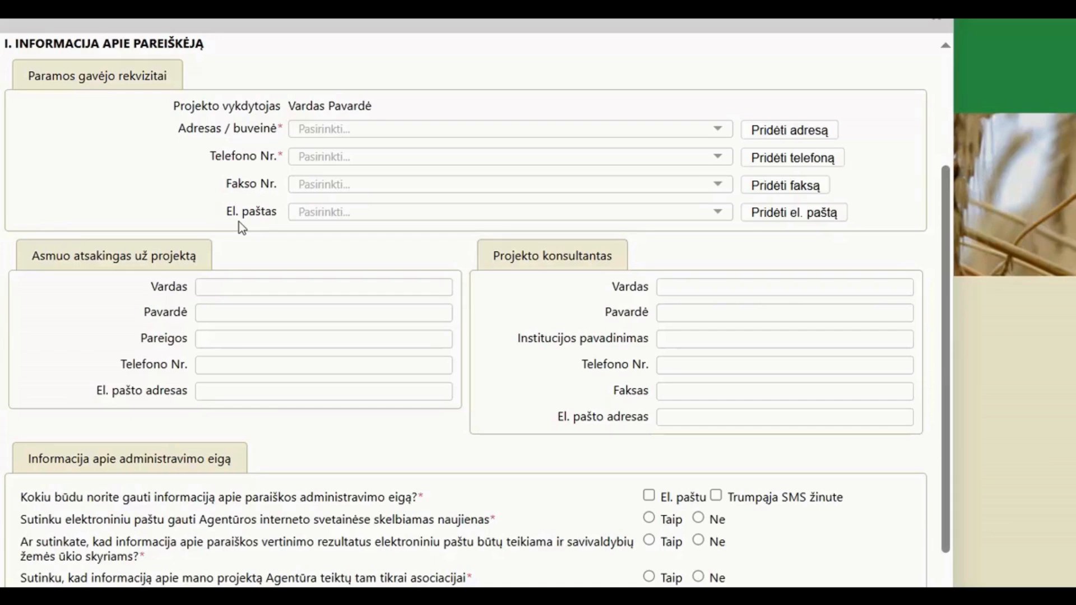
click(706, 135)
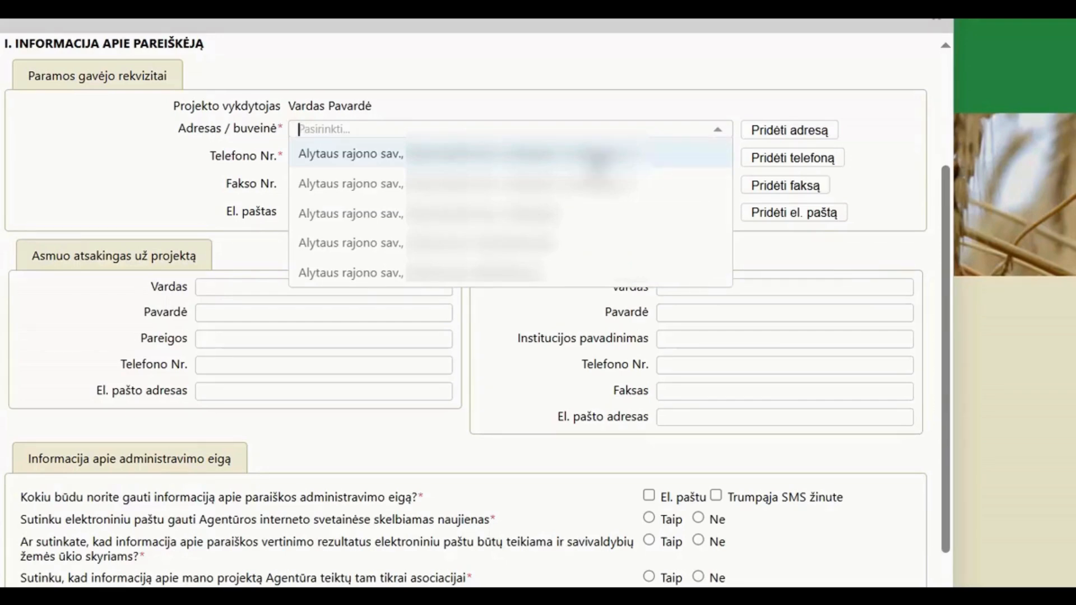
click(596, 160)
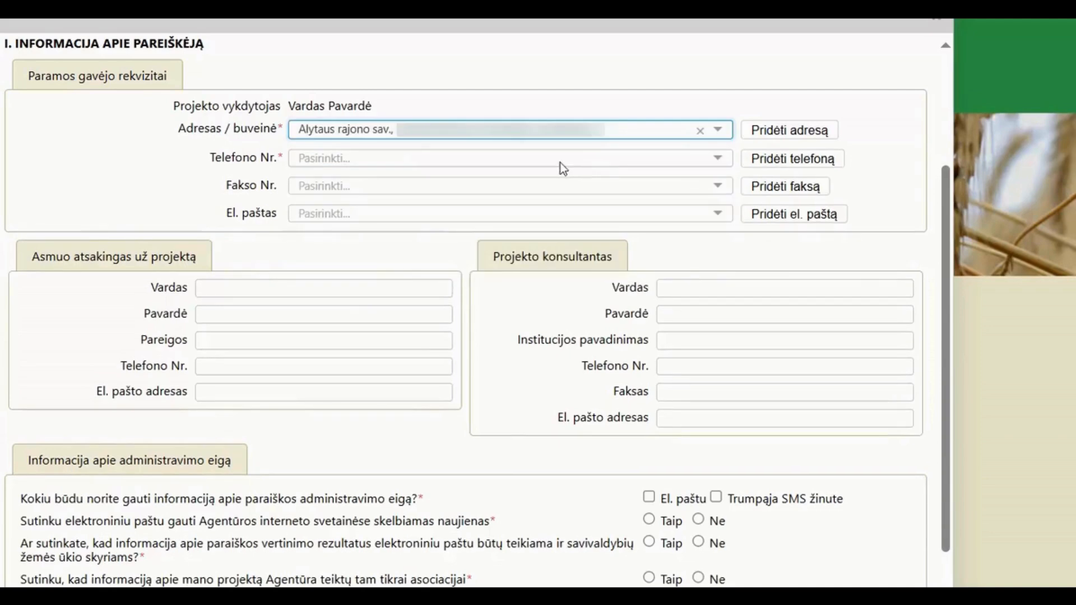
click(715, 166)
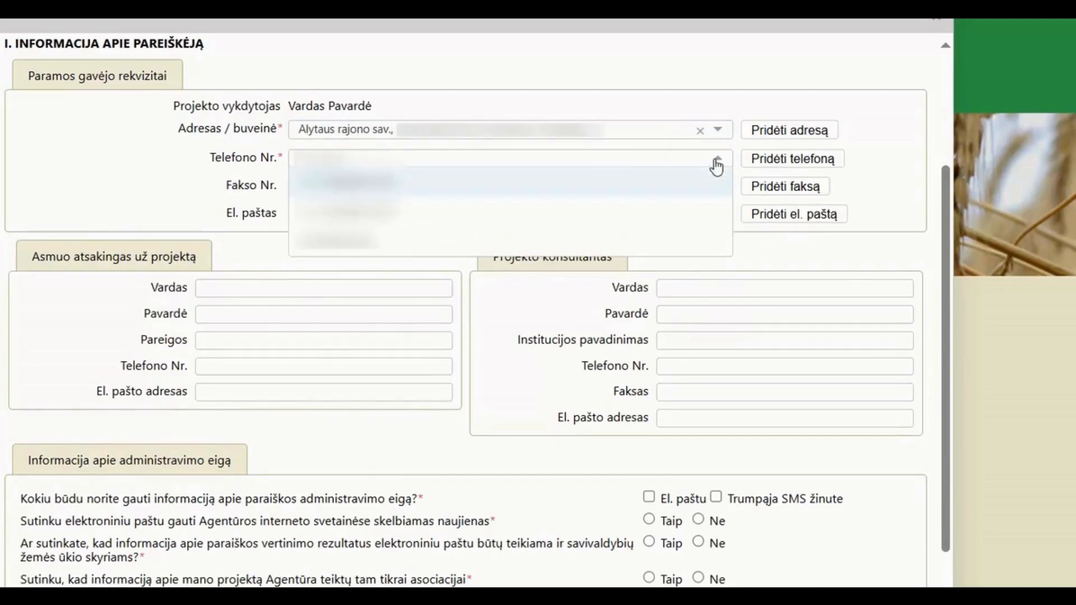
click(716, 166)
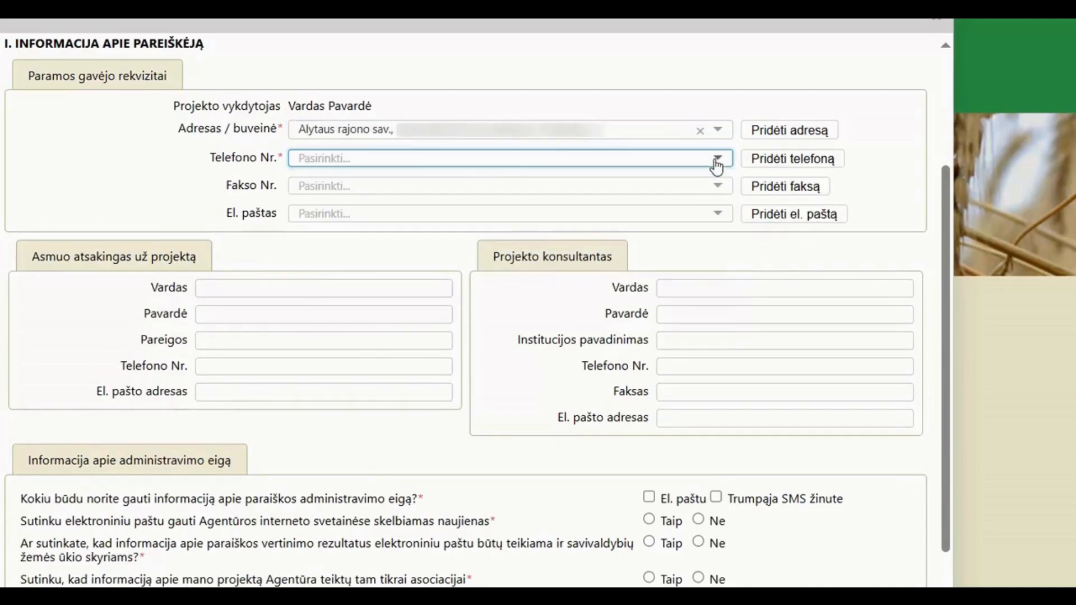
click(784, 161)
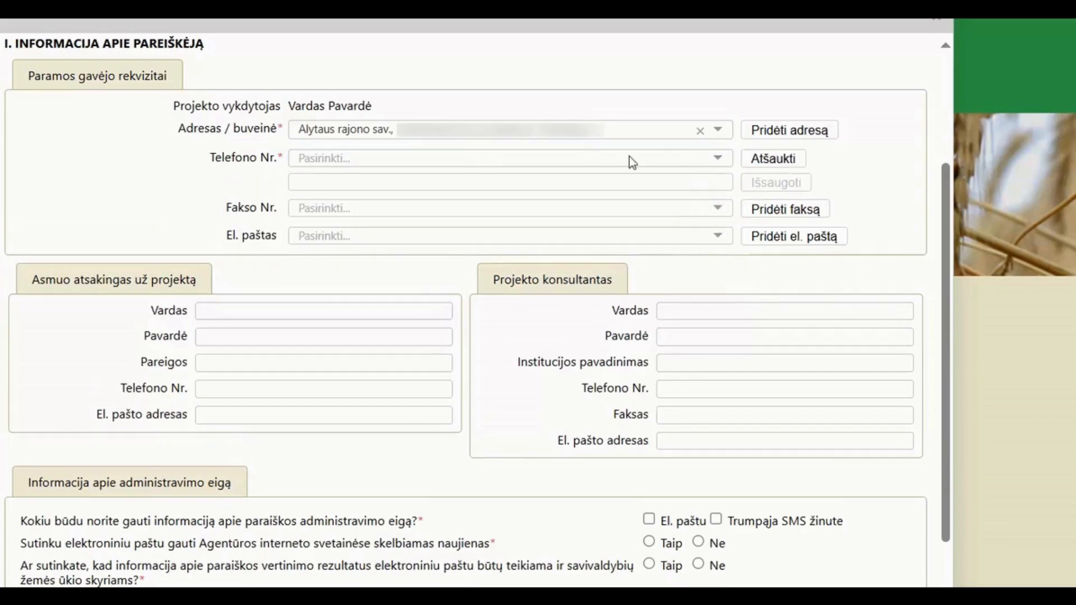
click(371, 178)
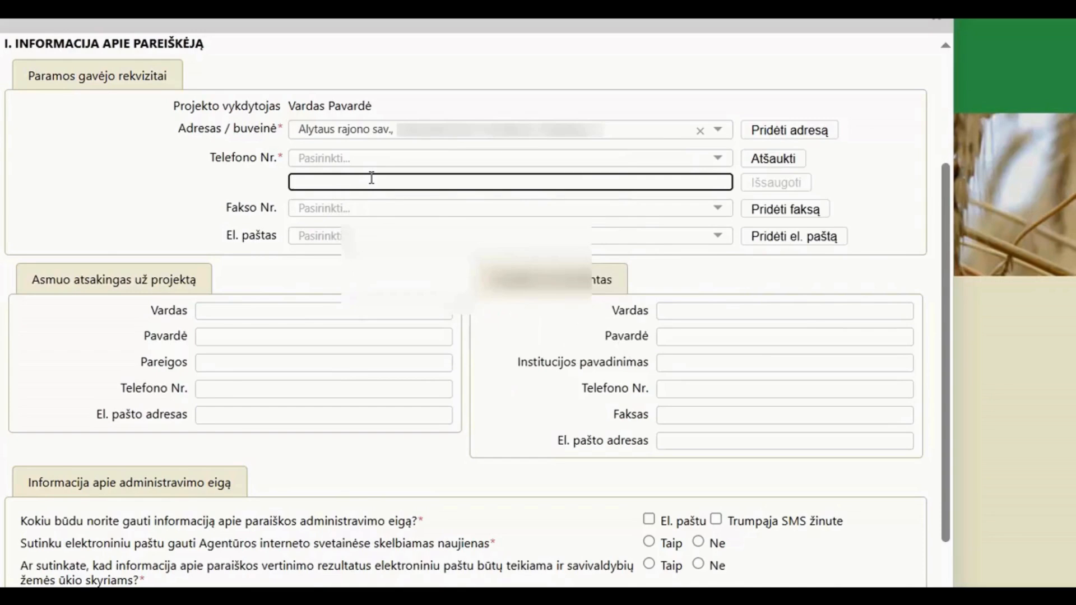
text(307)
key(BackSpace)
text(0)
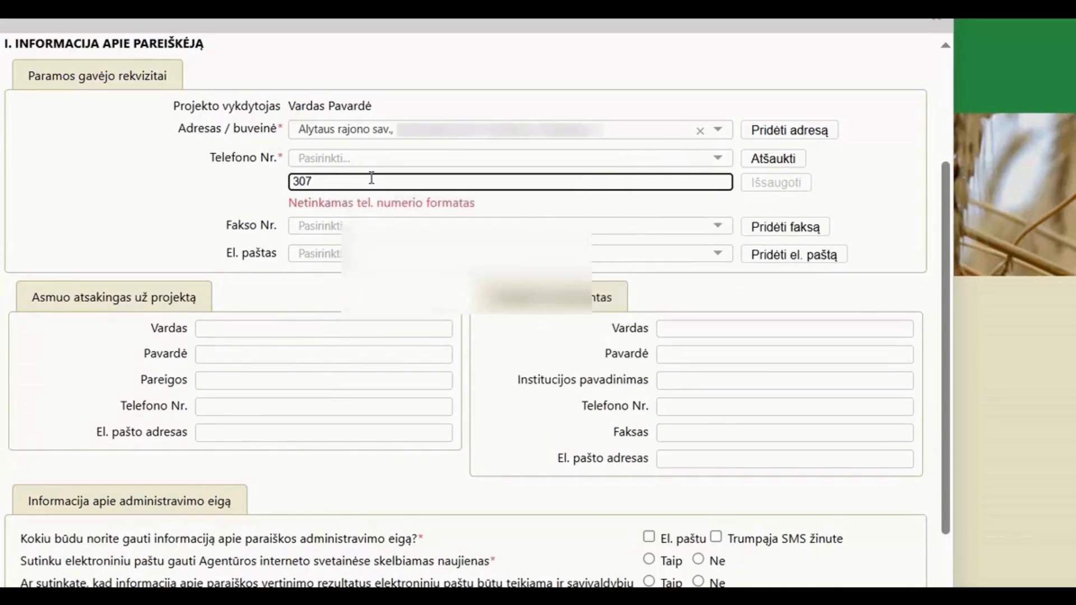
key(BackSpace)
key(BackSpace)
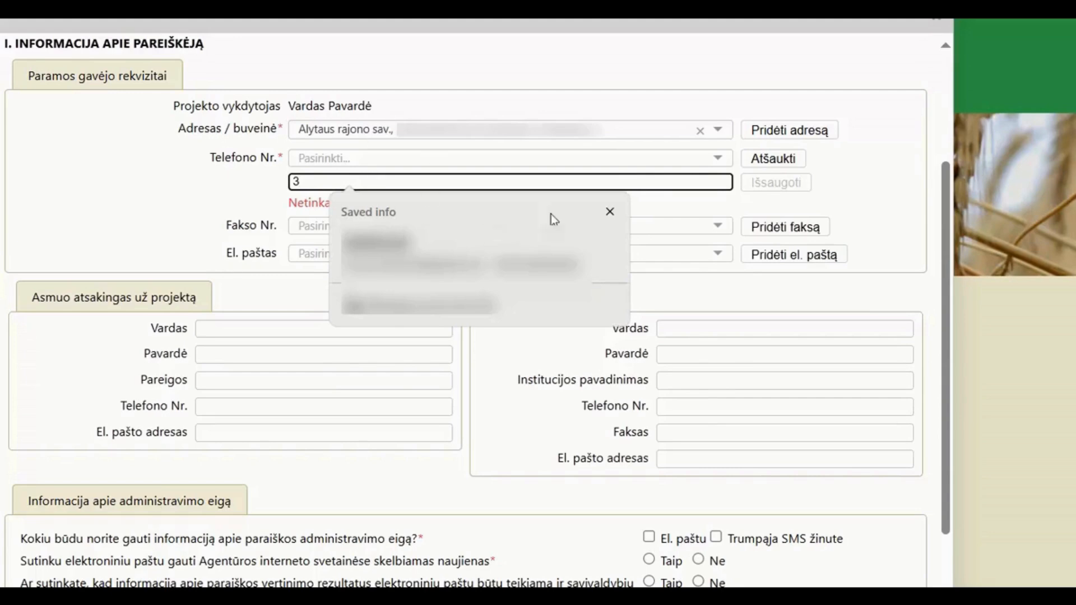
click(612, 212)
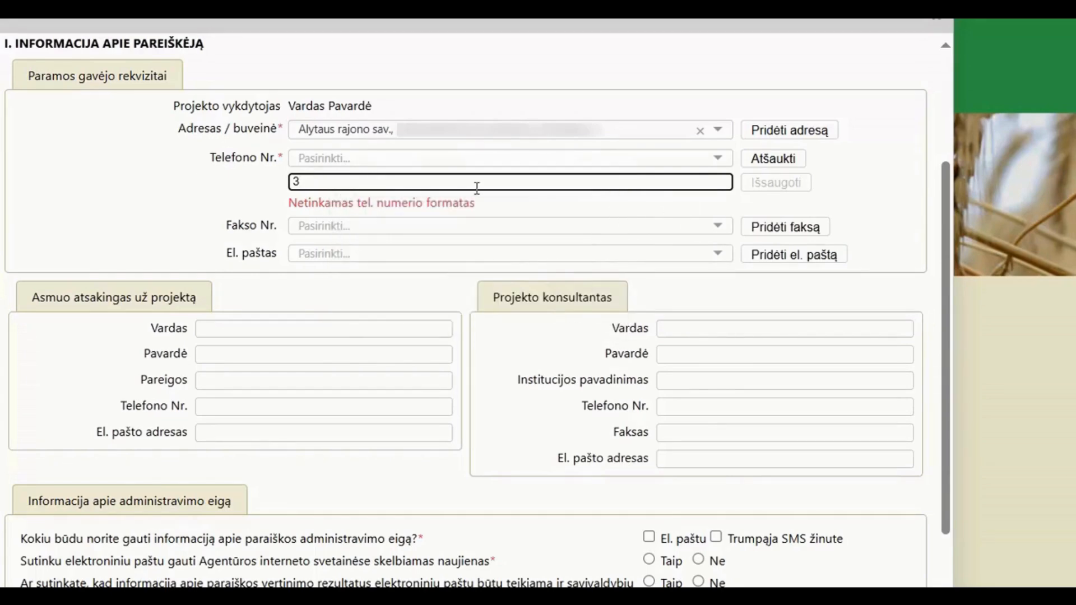
click(765, 159)
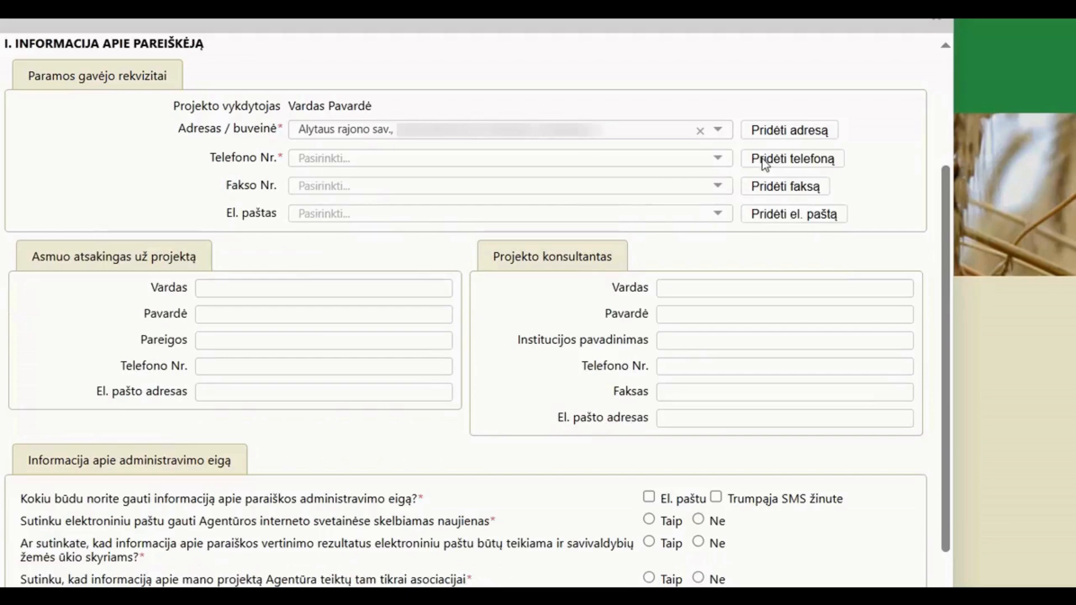
Choose the first saved phone number as the applicant's Telefono Nr.
click(720, 160)
click(552, 185)
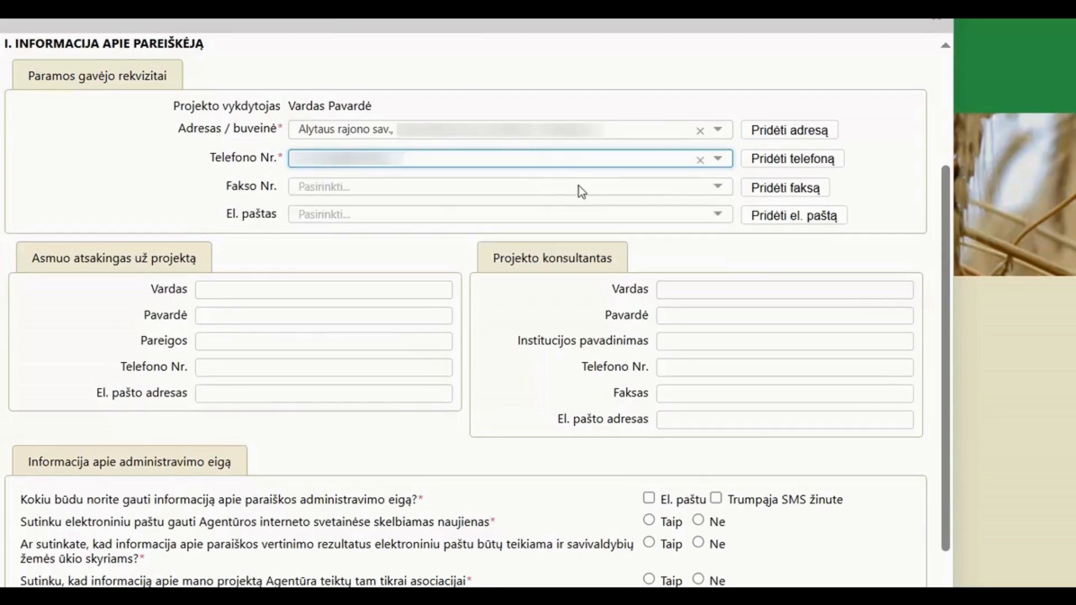
click(720, 194)
click(717, 191)
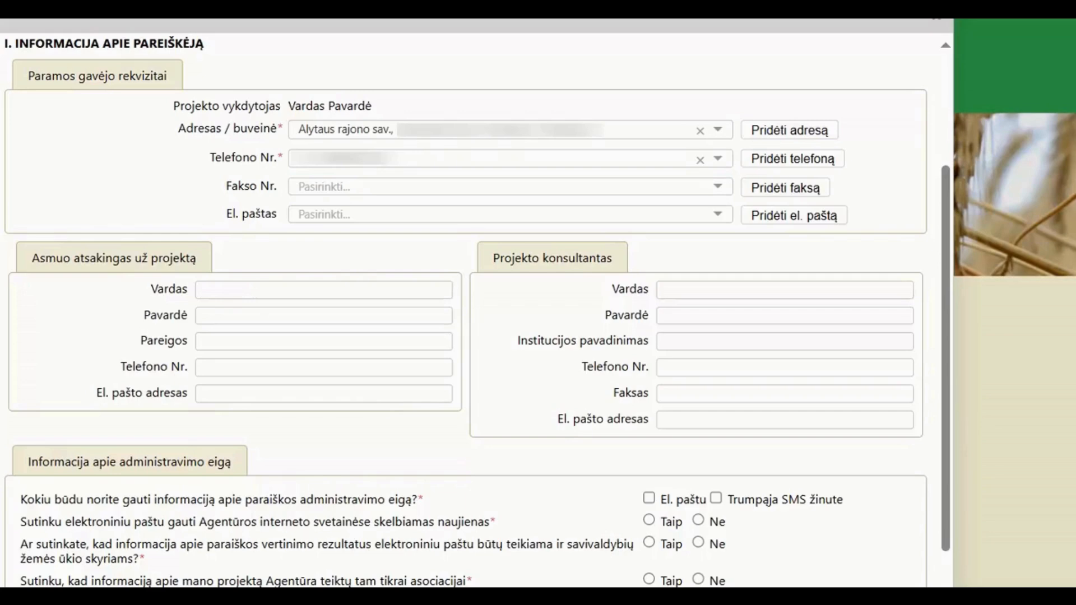
Request application administration information by both El. paštu and Trumpąja SMS žinute, and answer Ne to receiving the Agency's news by e-mail.
scroll(248, 292, down, 3)
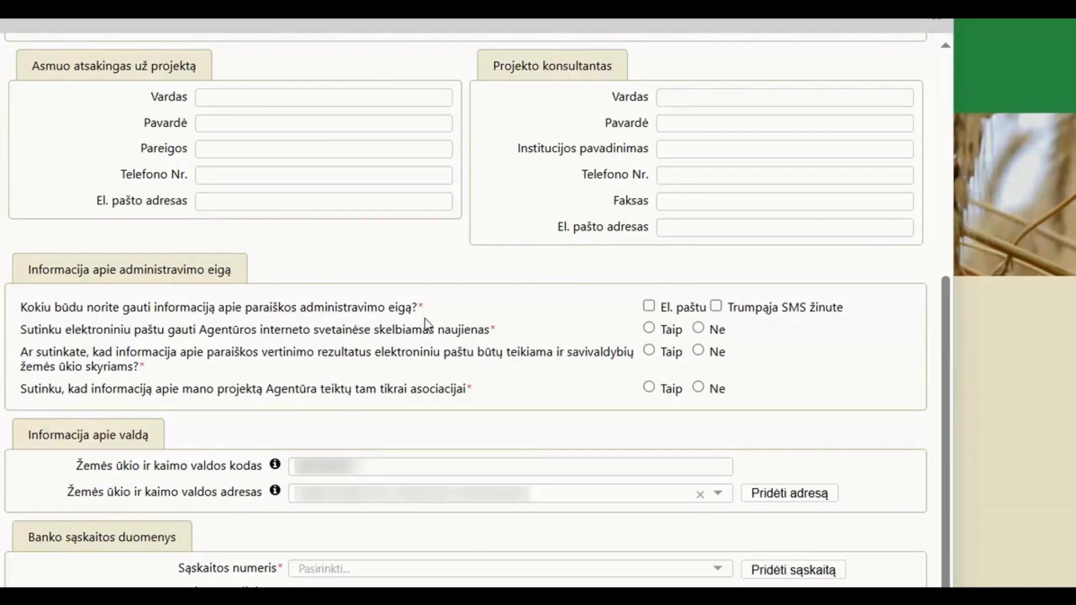
click(650, 307)
click(717, 306)
click(651, 330)
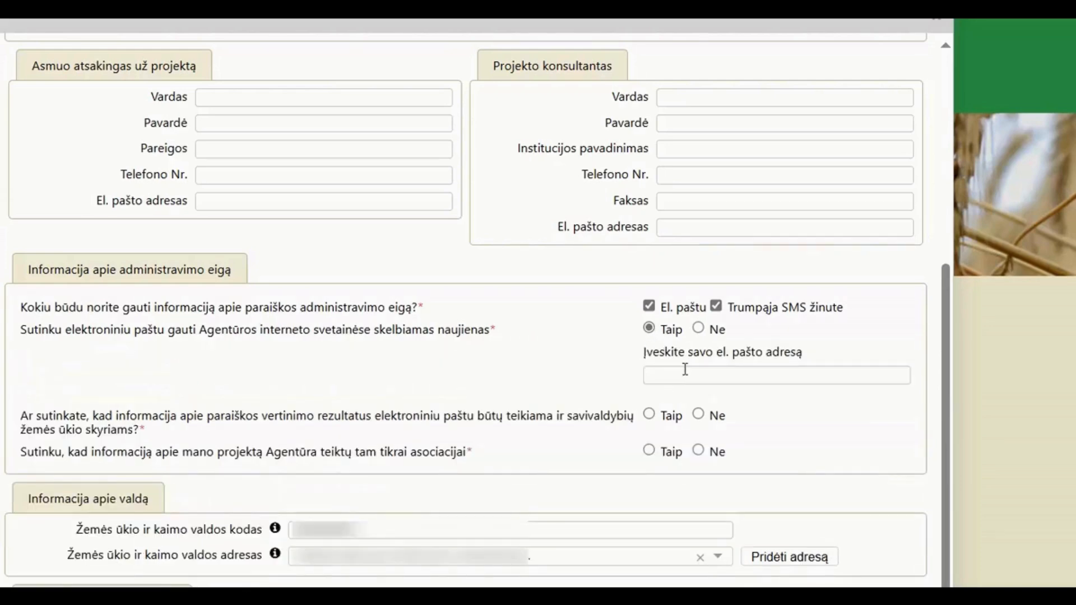
click(699, 330)
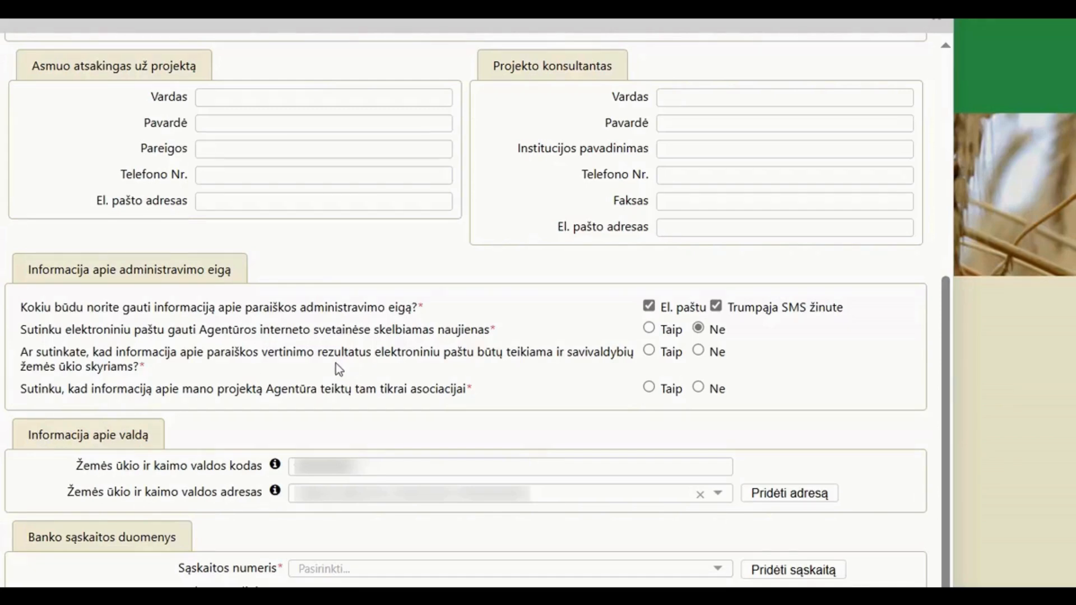
click(650, 352)
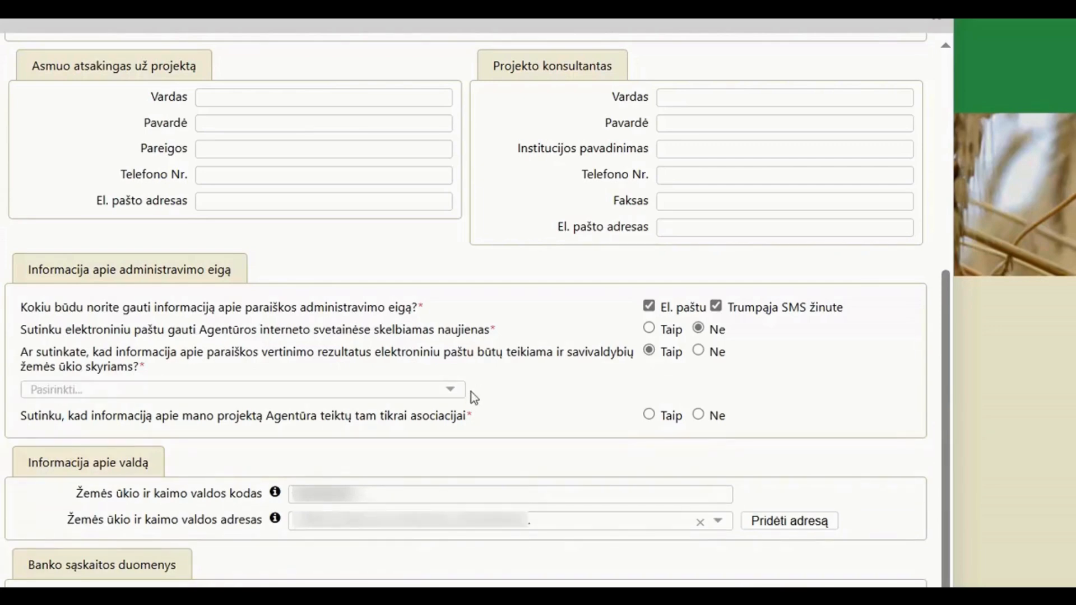
click(455, 392)
click(368, 416)
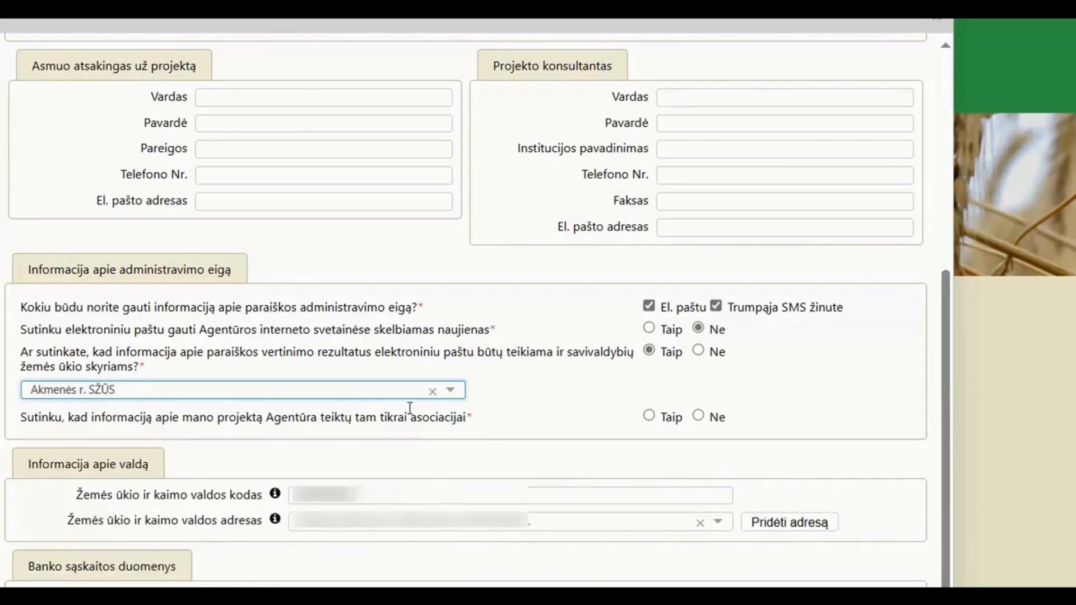
Answer Ne to sharing evaluation results with municipal agriculture departments and to sharing project information with associations.
click(699, 352)
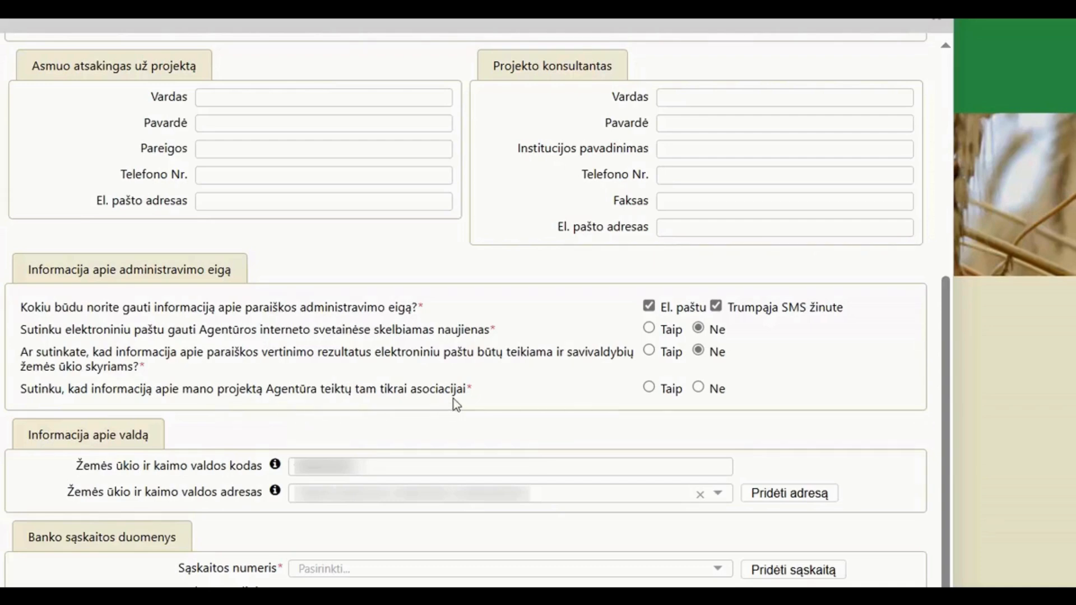
click(701, 388)
scroll(489, 418, down, 1)
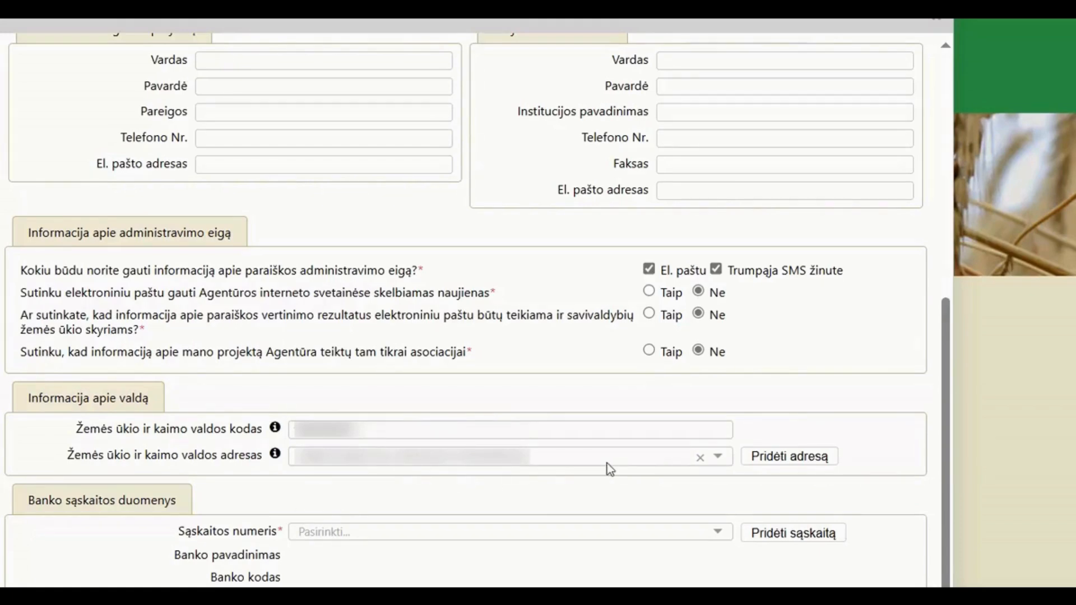
click(718, 458)
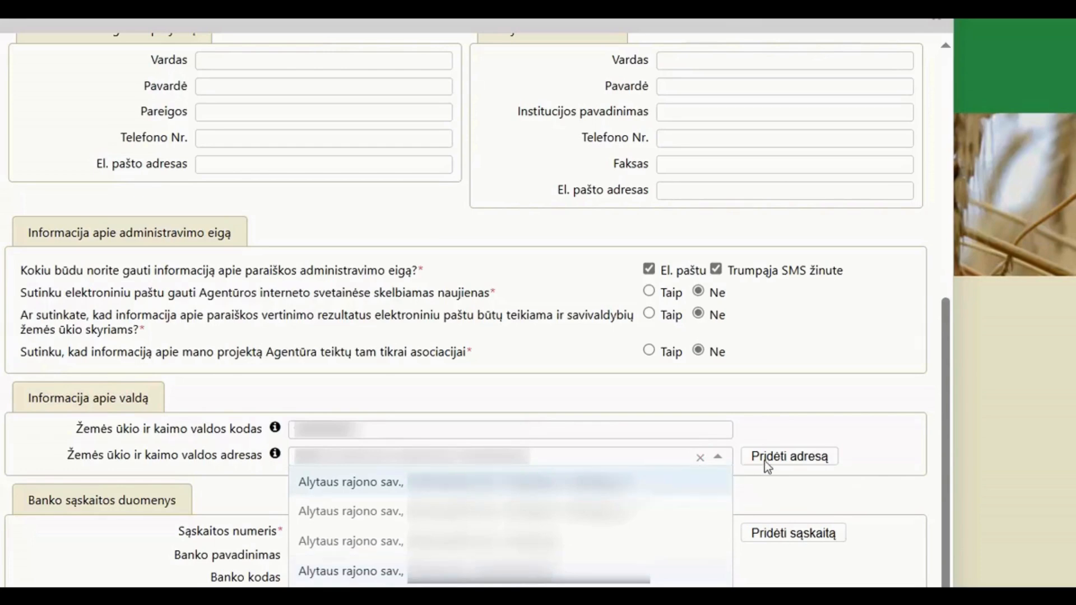
click(720, 456)
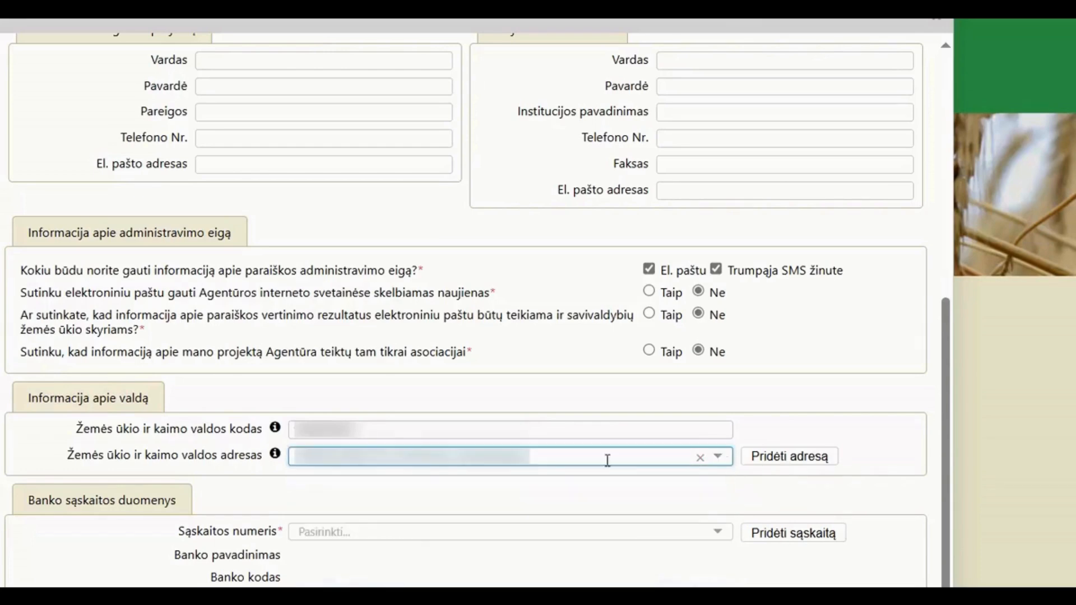
Choose the first saved bank account as Sąskaitos numeris and advance to the application's project information page.
scroll(560, 454, down, 3)
click(409, 338)
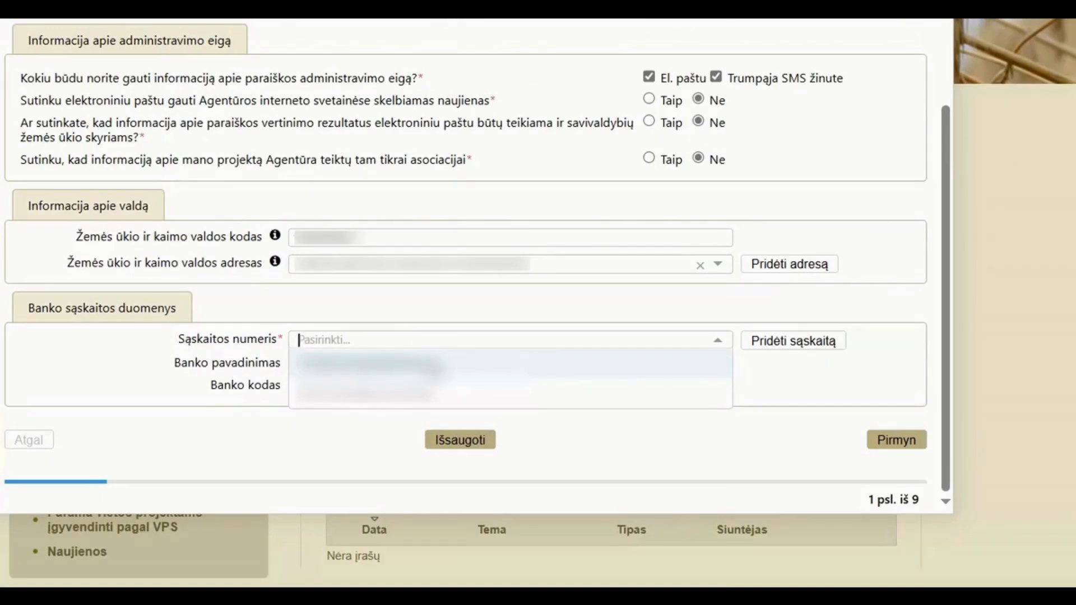
click(435, 365)
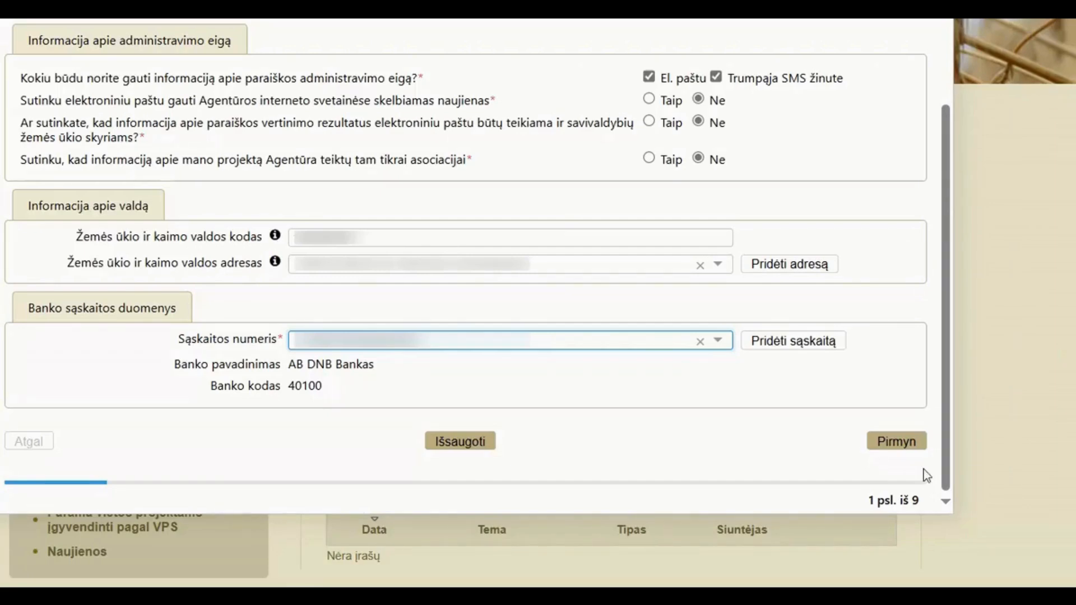
click(897, 440)
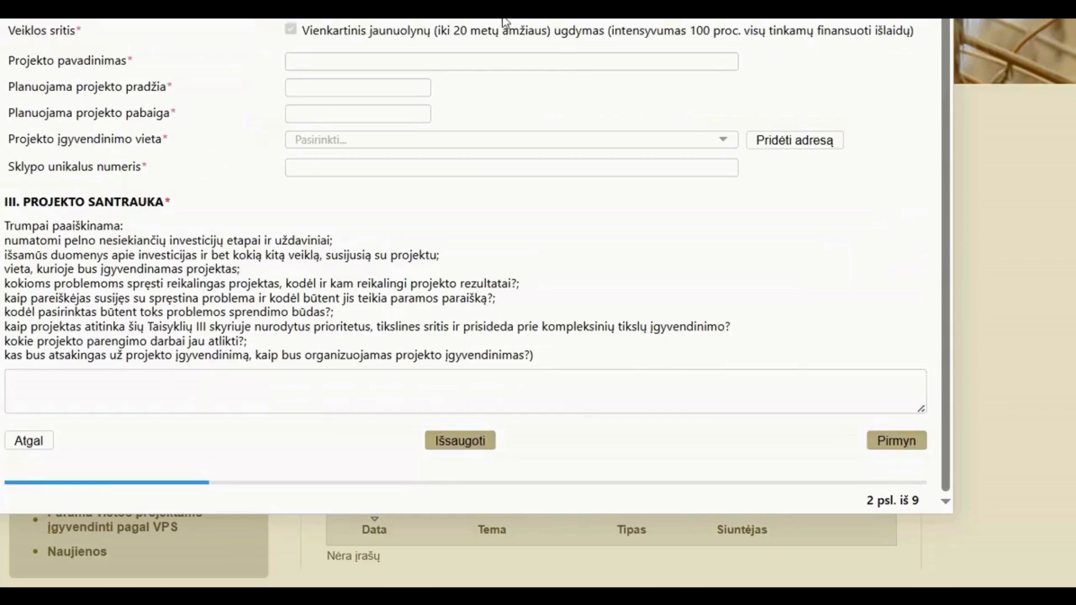
click(897, 441)
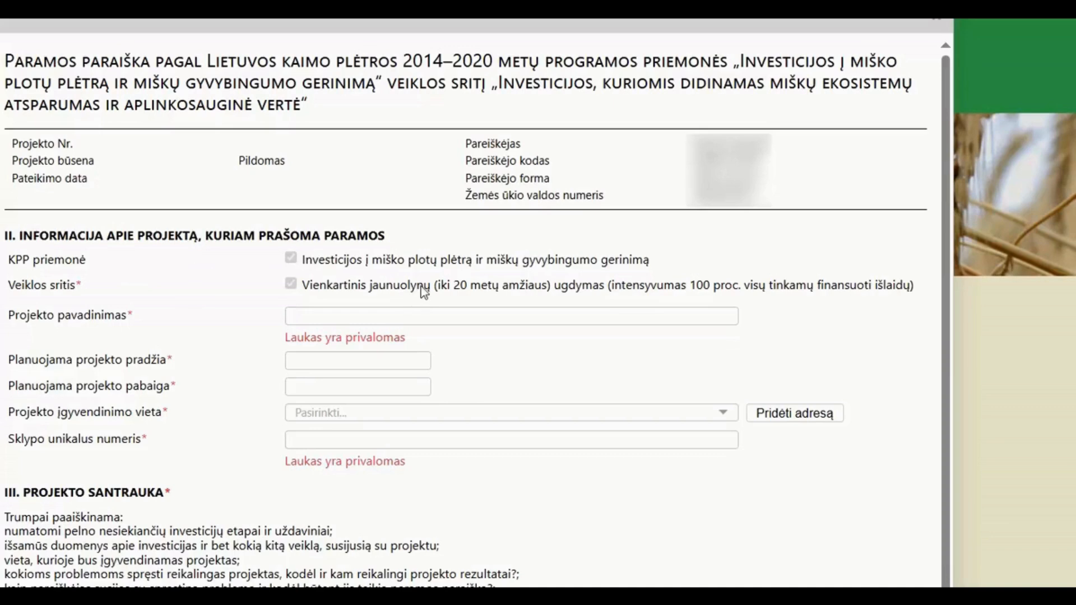
Enter "Jaunuolynų ugdymas" as the project name in Projekto pavadinimas.
click(361, 319)
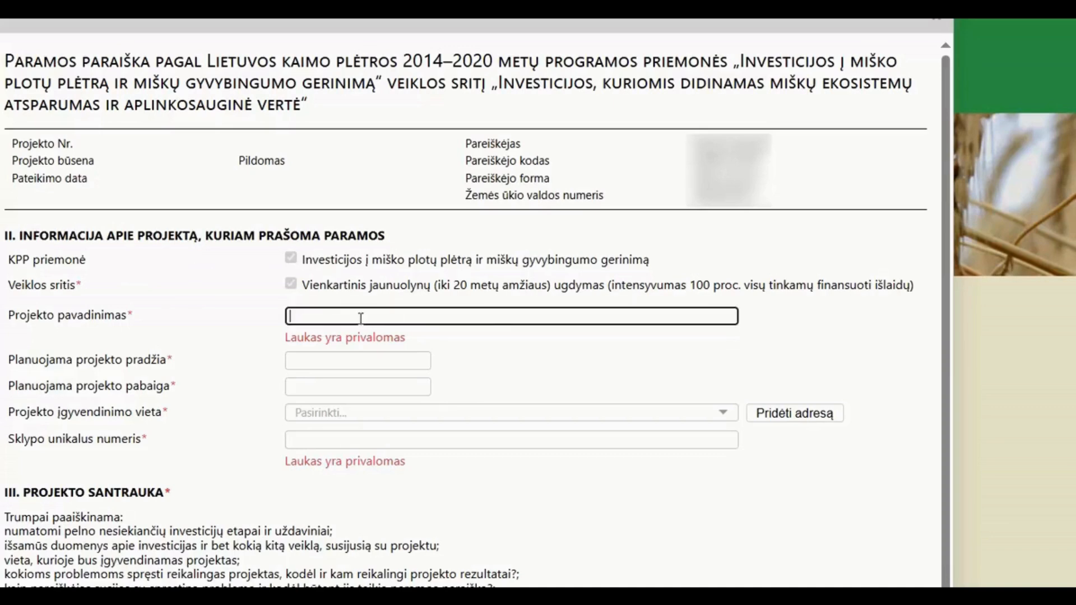
text(Jaun)
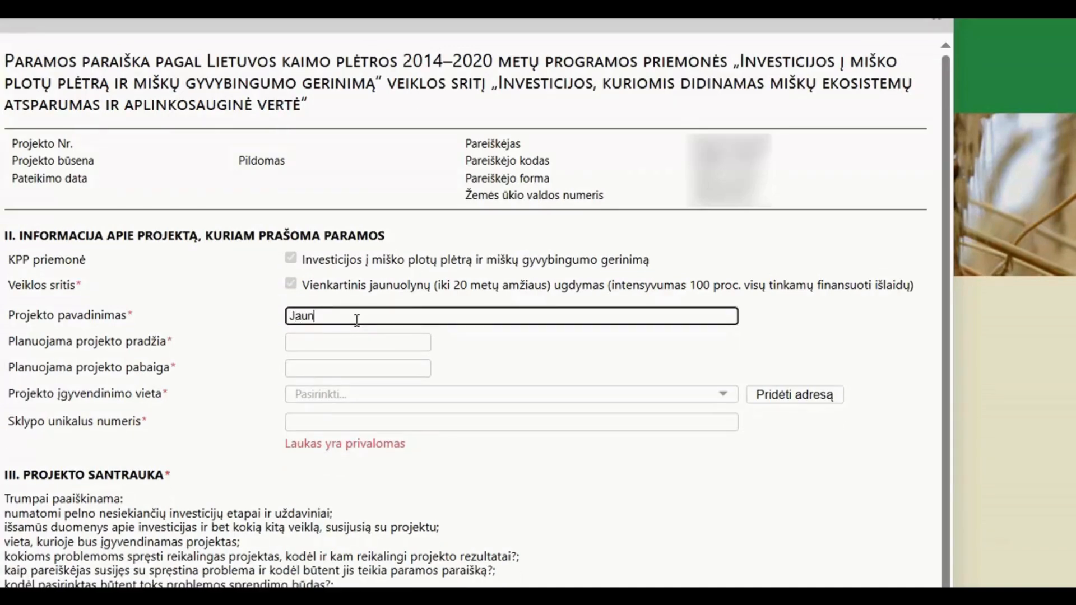
text(uolynų u)
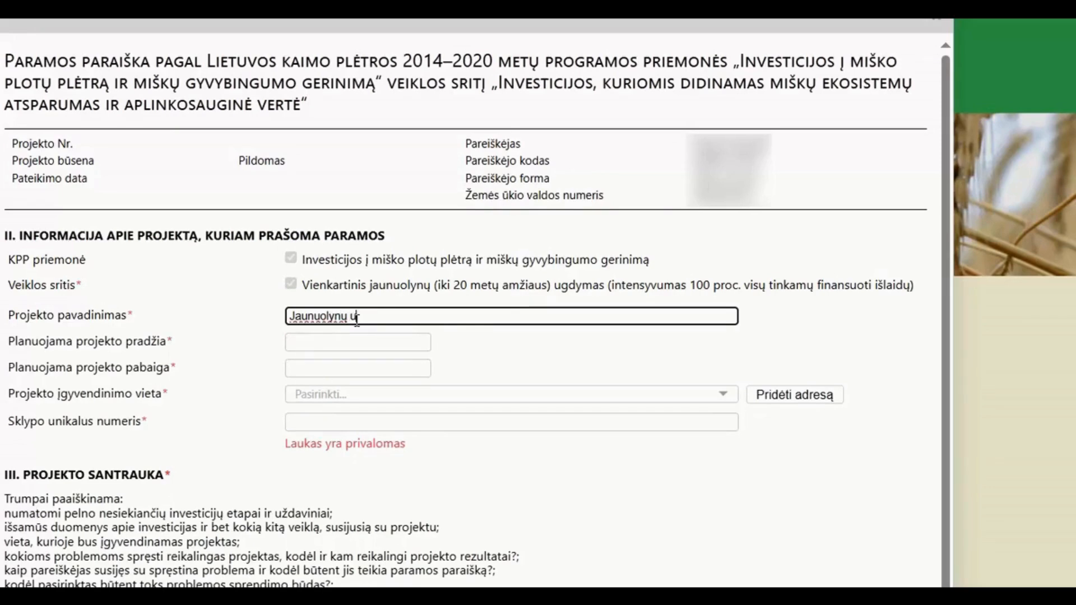
text(gdymas)
Set the planned project start, Planuojama projekto pradžia, to 2025-07-01.
click(301, 341)
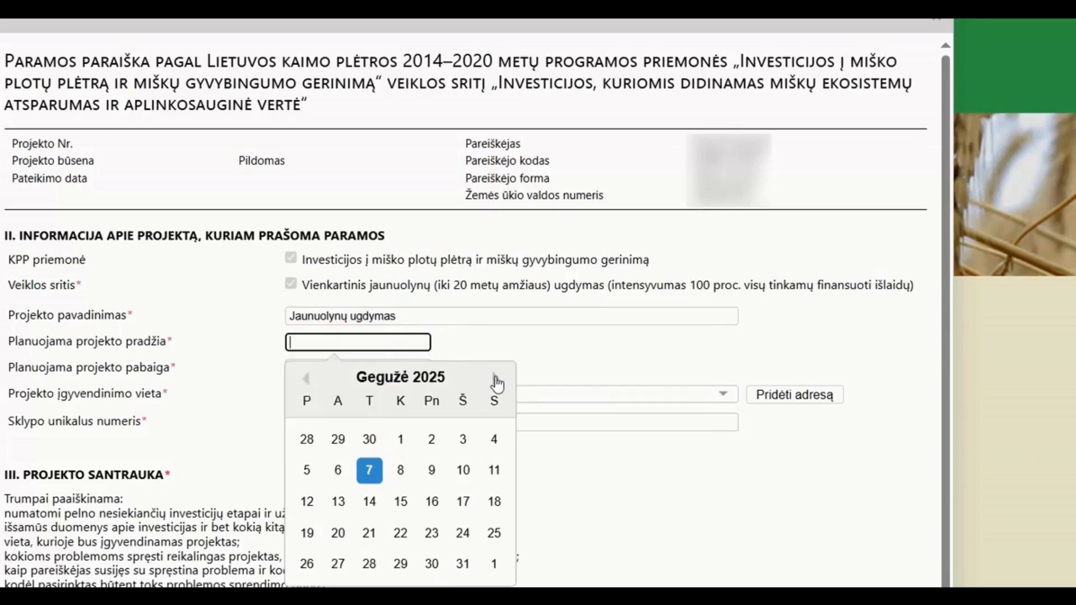
click(495, 379)
click(494, 380)
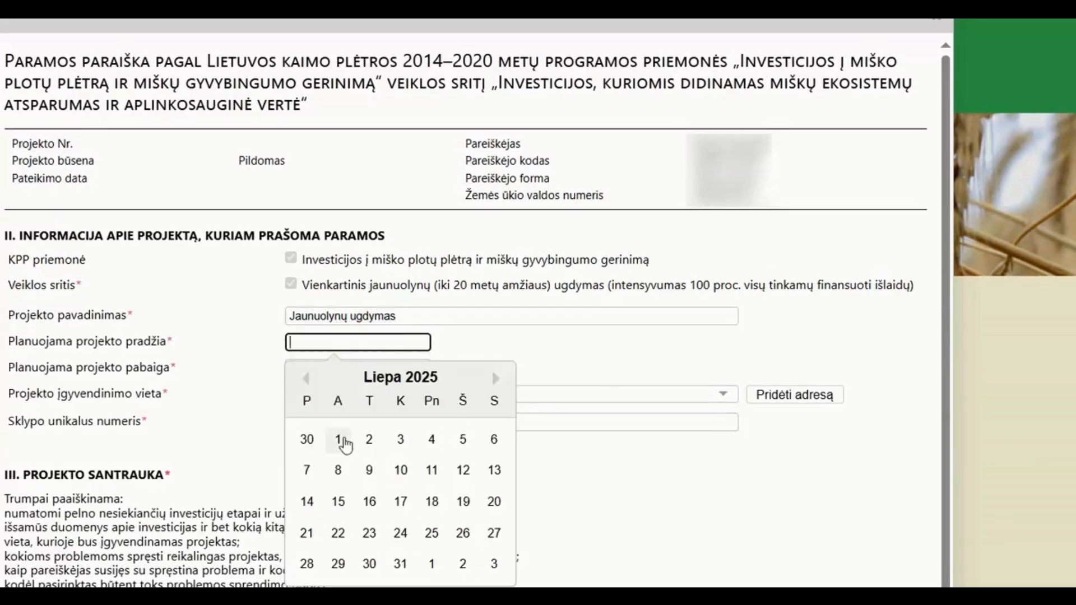
click(339, 439)
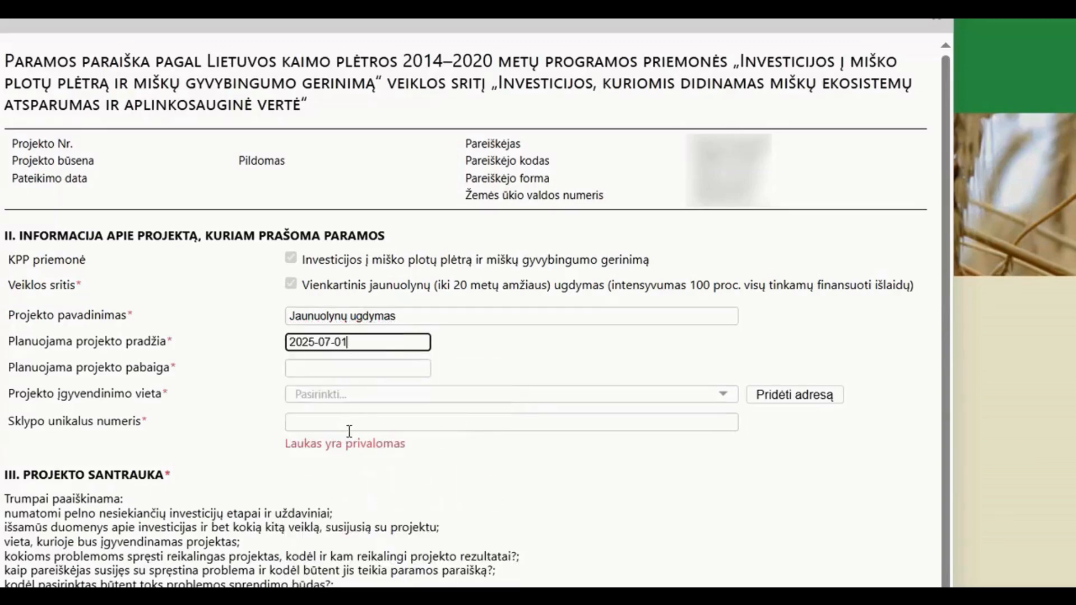
Set the planned project end, Planuojama projekto pabaiga, to 2025-09-26.
click(366, 368)
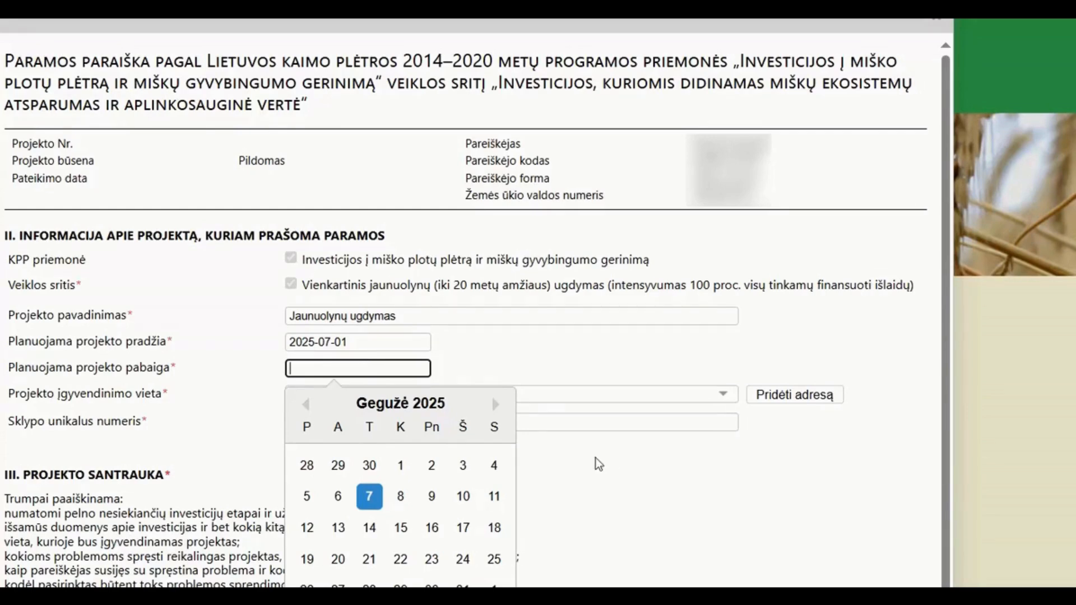
click(495, 405)
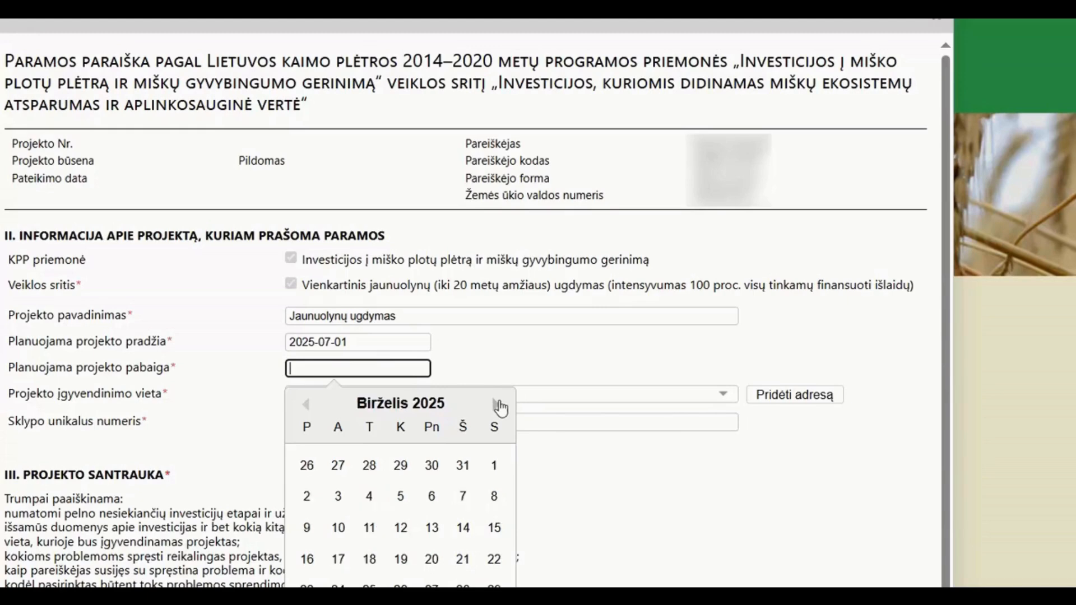
click(498, 406)
click(499, 408)
click(500, 407)
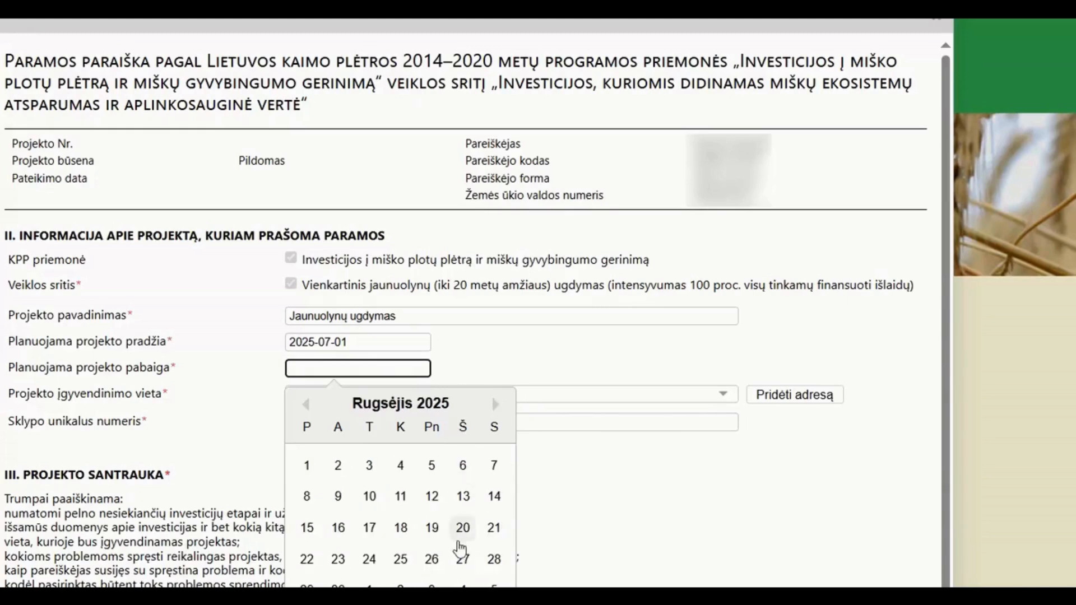
click(439, 560)
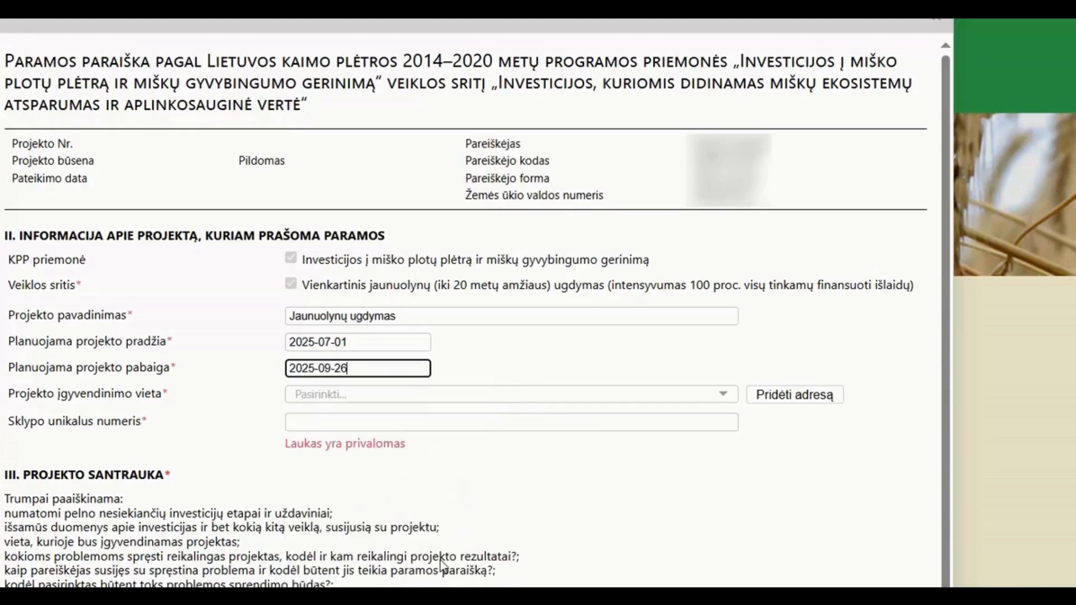
Choose the first saved address as Projekto įgyvendinimo vieta and paste the plot's unique number into Sklypo unikalus numeris.
click(446, 394)
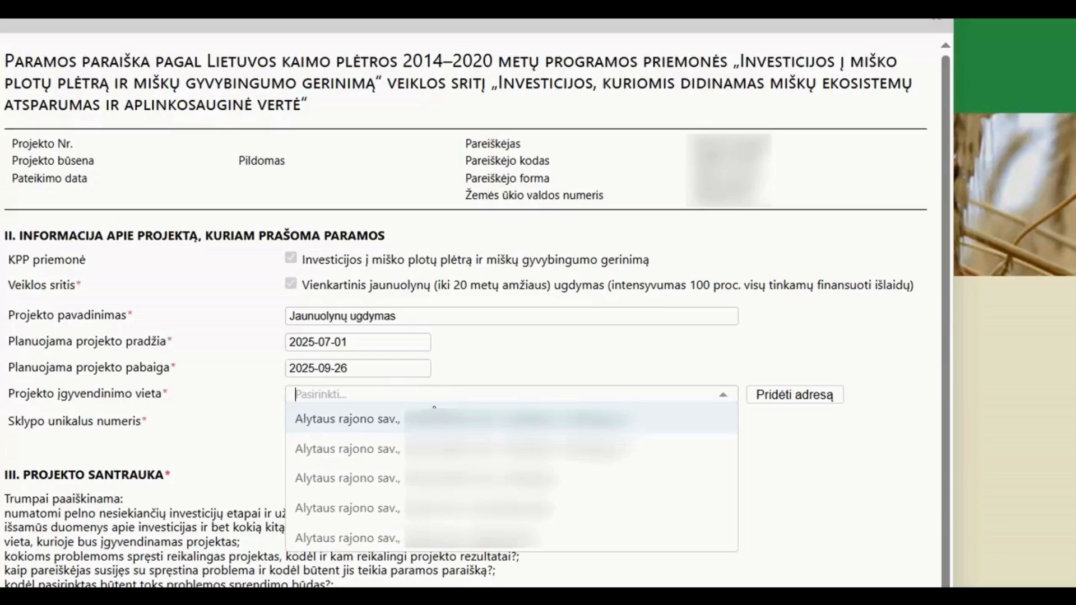
click(434, 423)
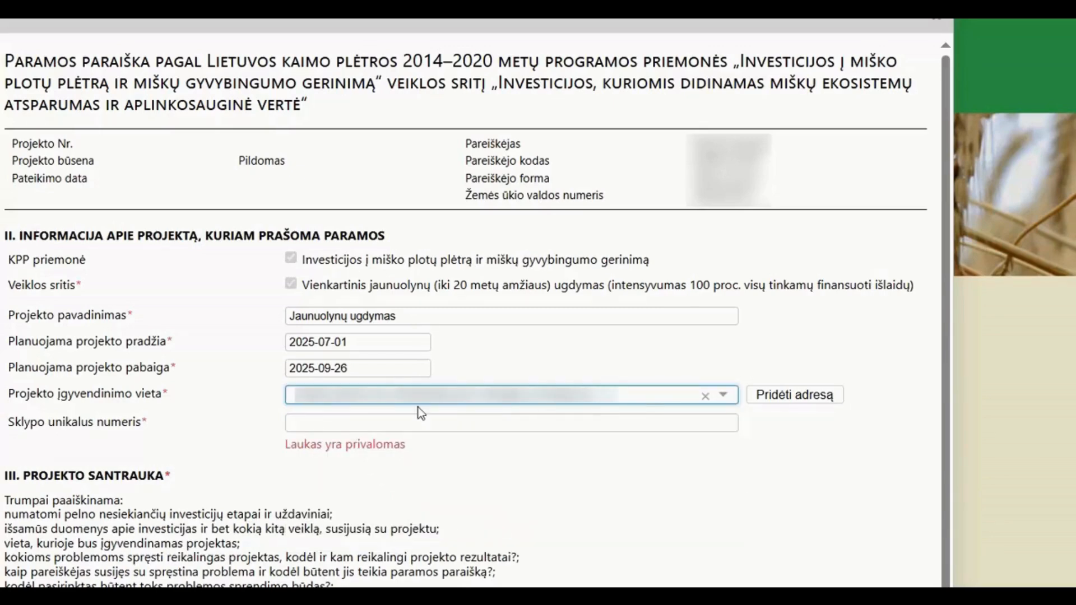
click(500, 422)
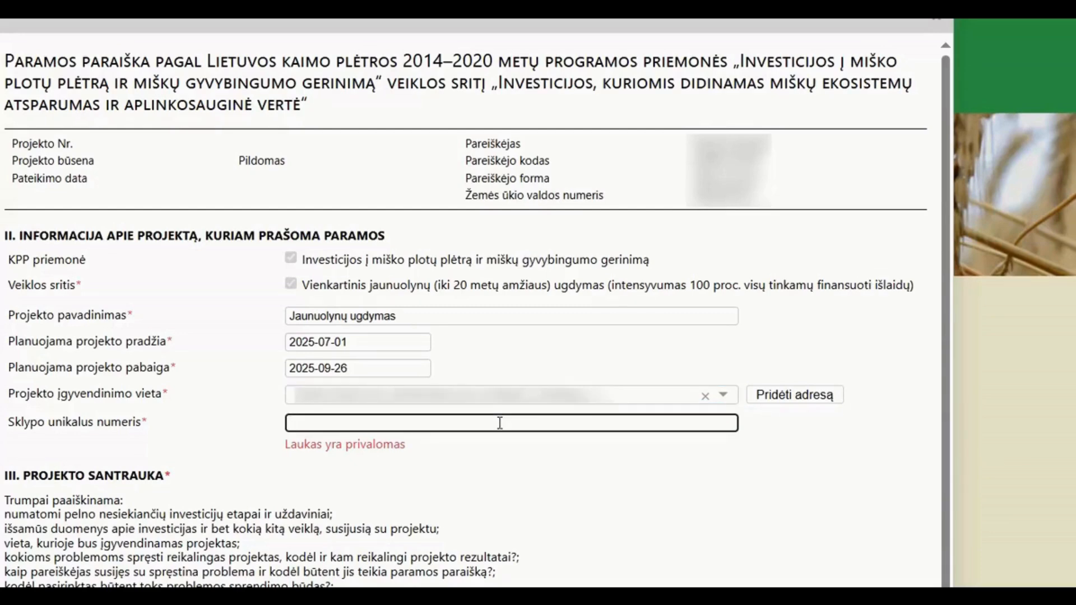
key(ctrl+v)
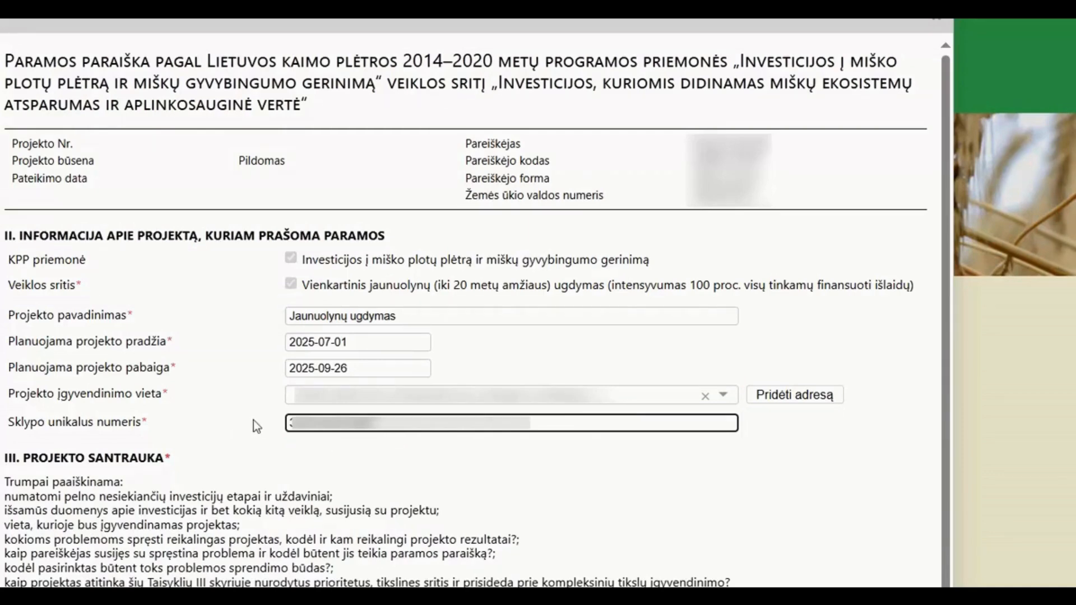
Enter "Jaunuolynų ugdymas" as the project summary under Projekto santrauka and advance to the project monitoring indicators page.
scroll(253, 421, down, 5)
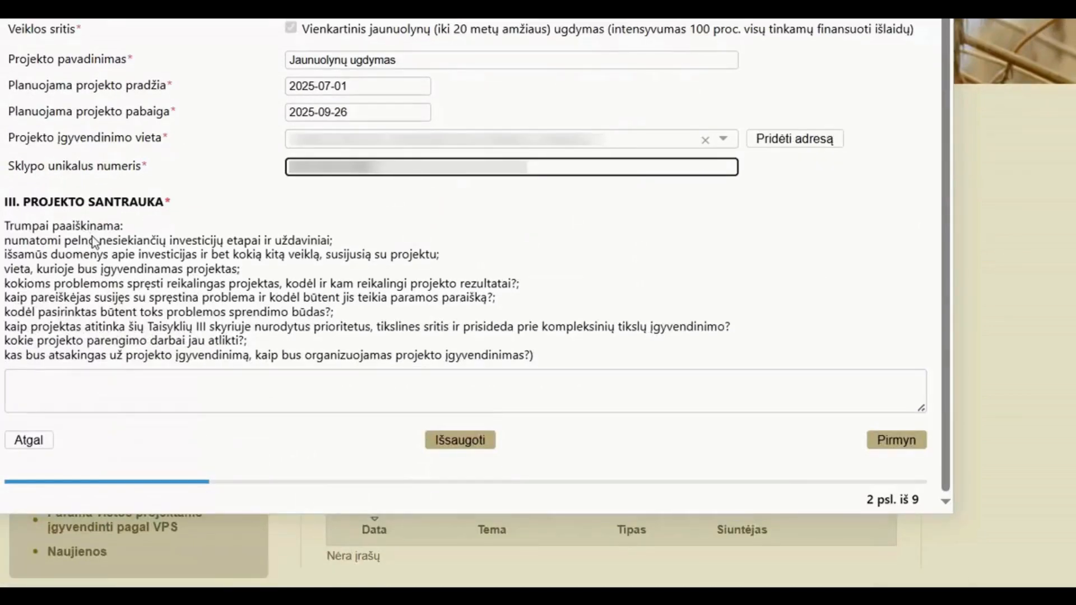
click(73, 383)
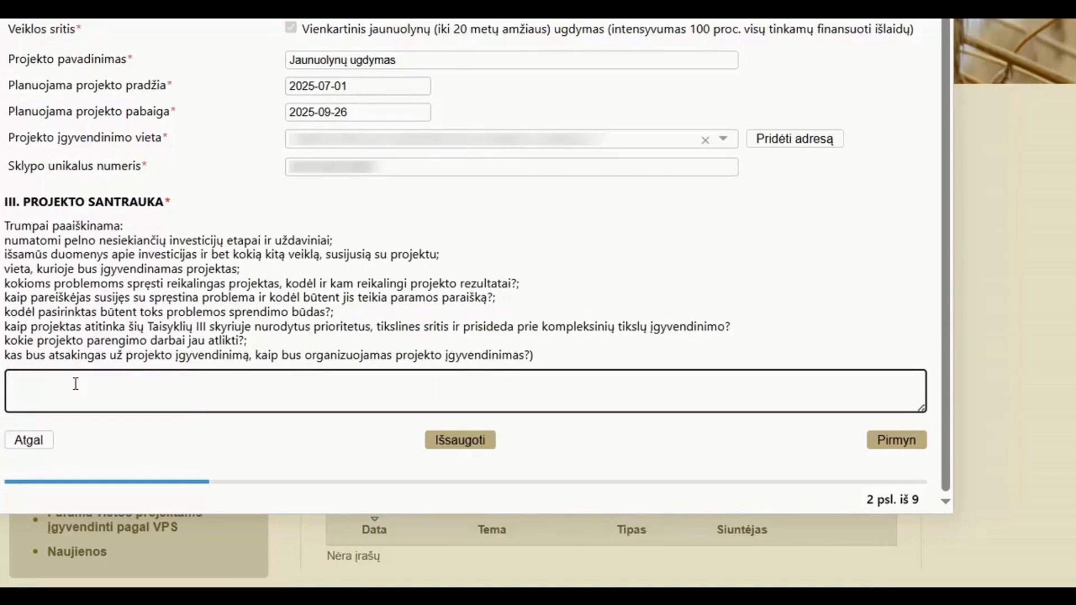
text(Jaunuolynu ugdymas)
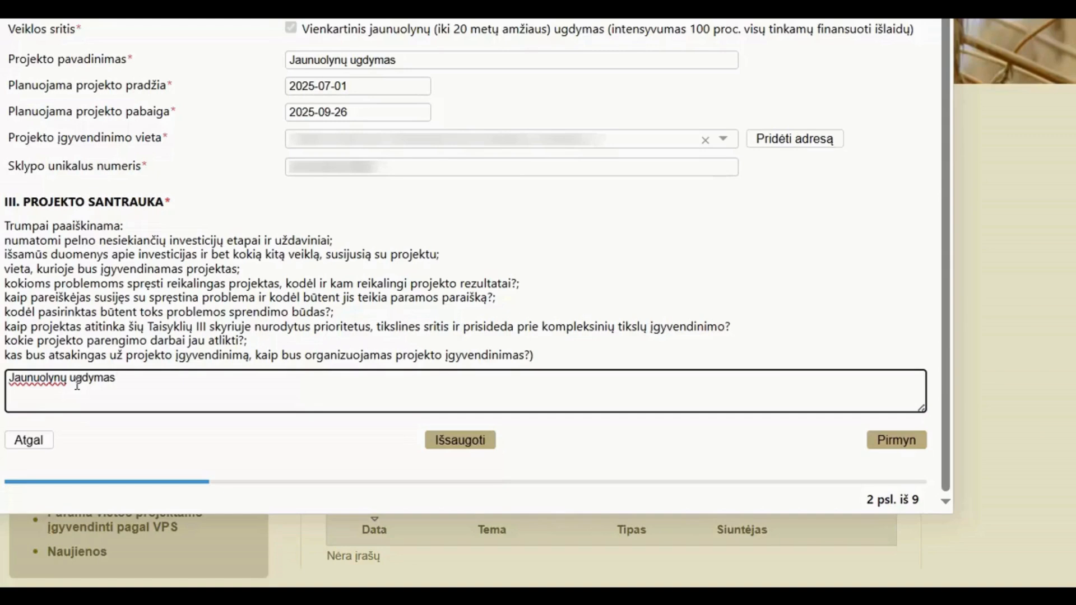
click(897, 441)
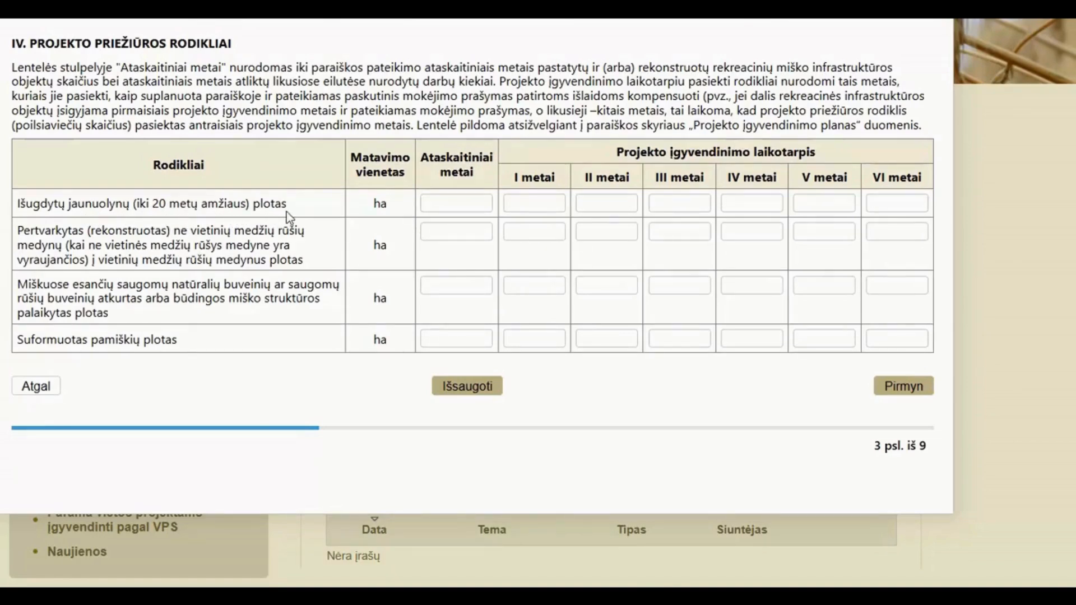
Enter 1.00 ha of tended young stands for both Ataskaitiniai metai and I metai, and advance to the eligible expenses page.
click(470, 204)
text(1.00)
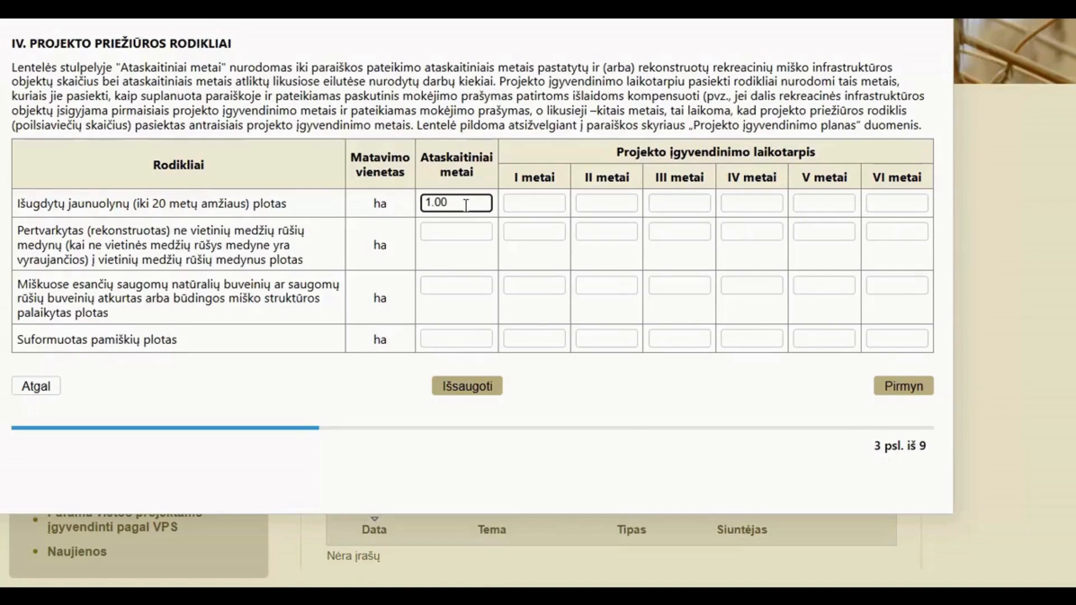
click(604, 378)
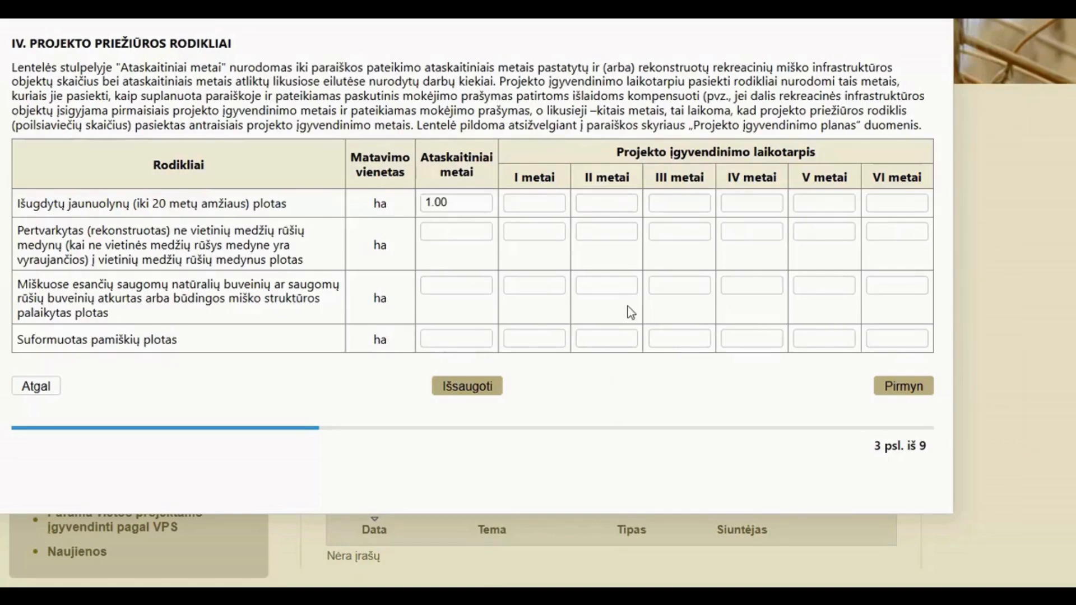
click(557, 202)
text(1)
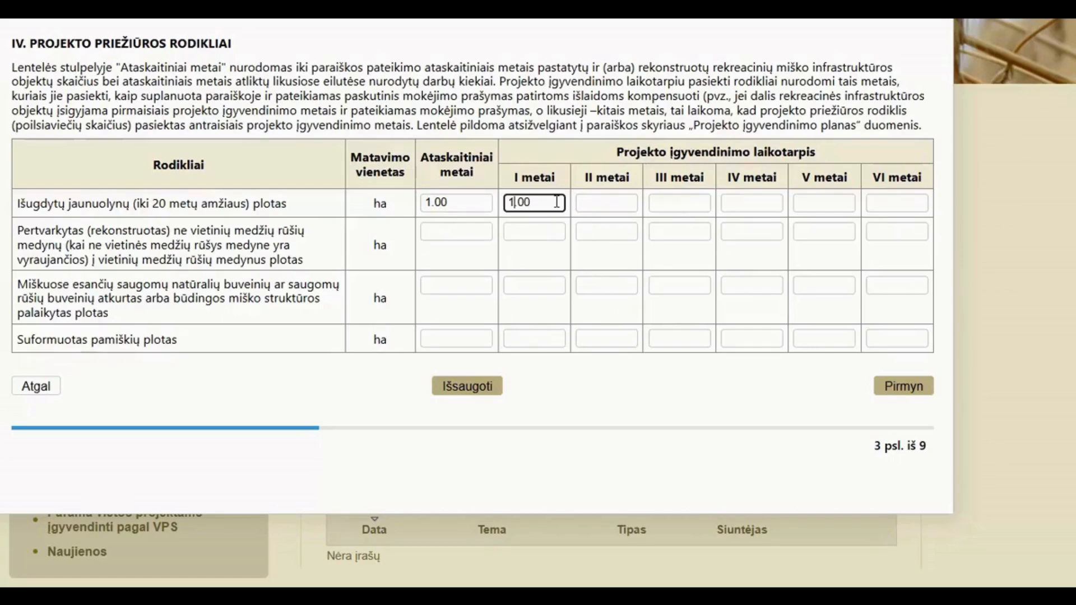
click(584, 406)
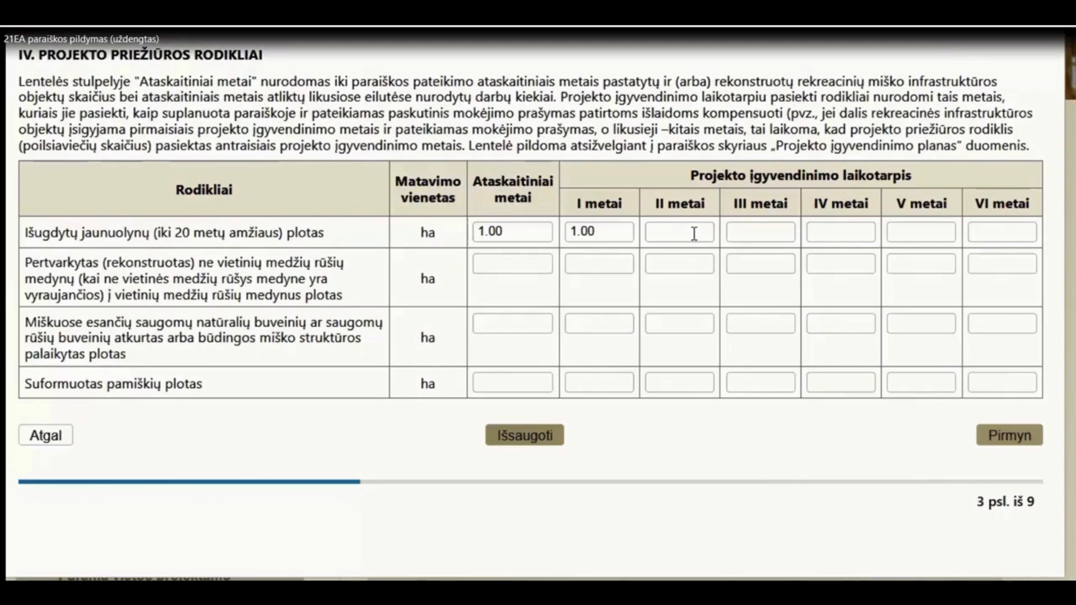
mouse_move(504, 31)
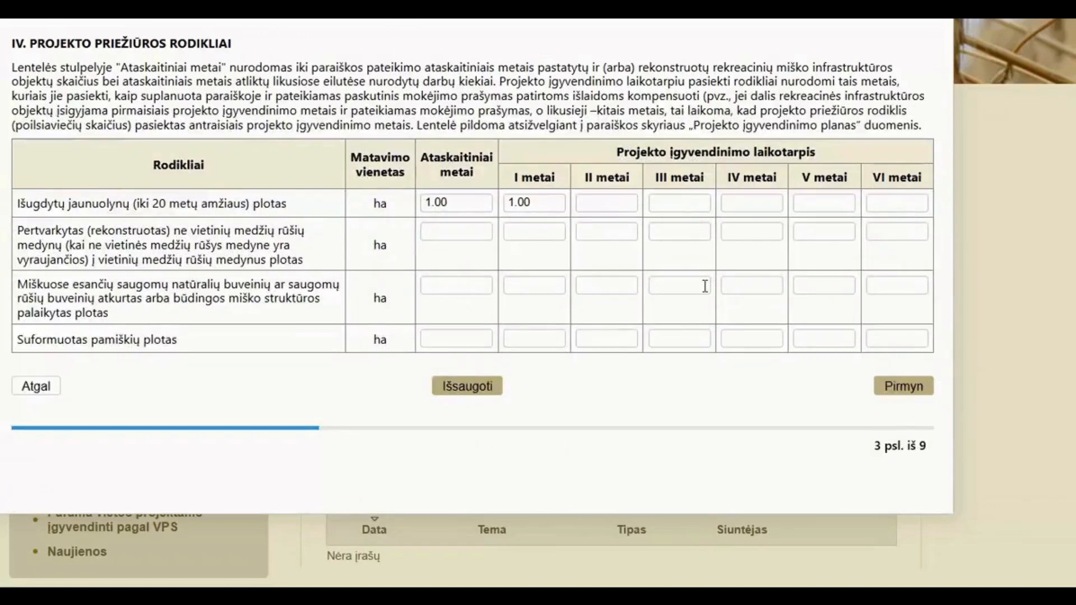
click(902, 387)
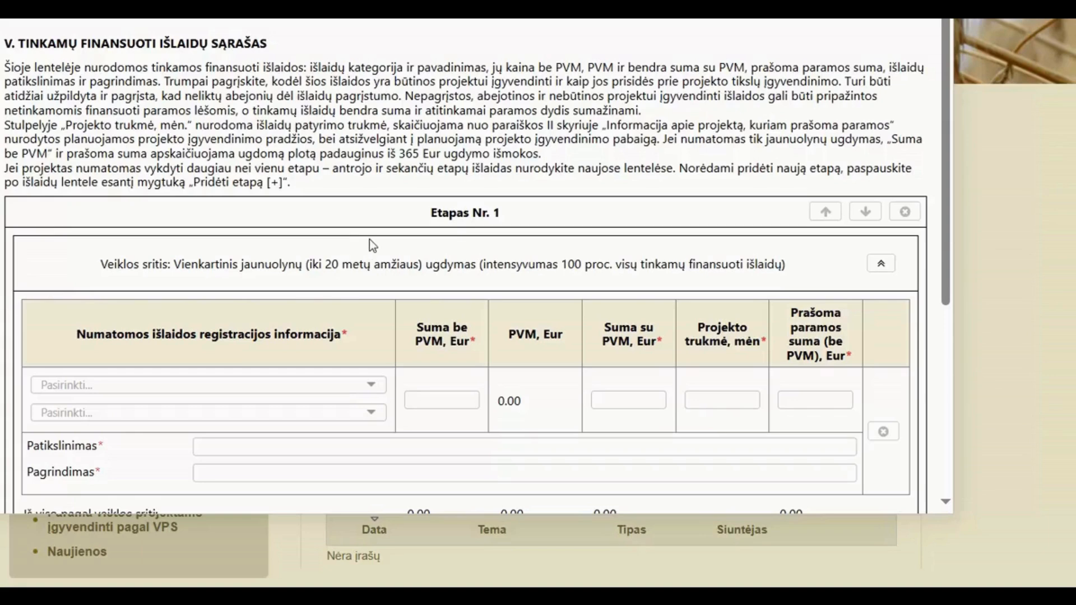
Select "Jaunuolynų (iki 20 metų amžiaus) ugdymas" as the category of the first expense in Etapas Nr. 1.
scroll(404, 250, down, 2)
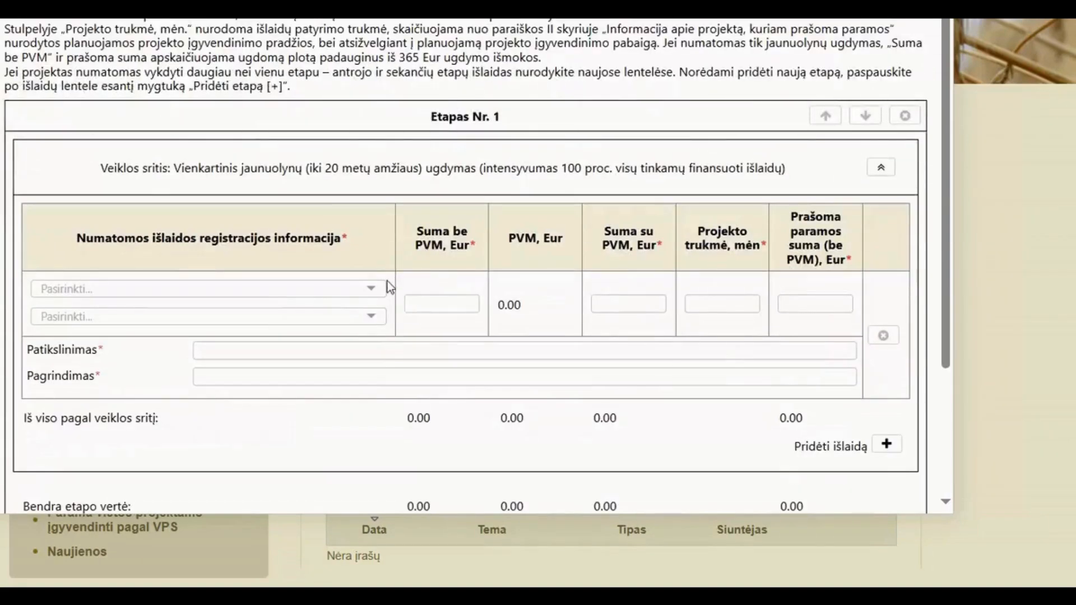
click(376, 290)
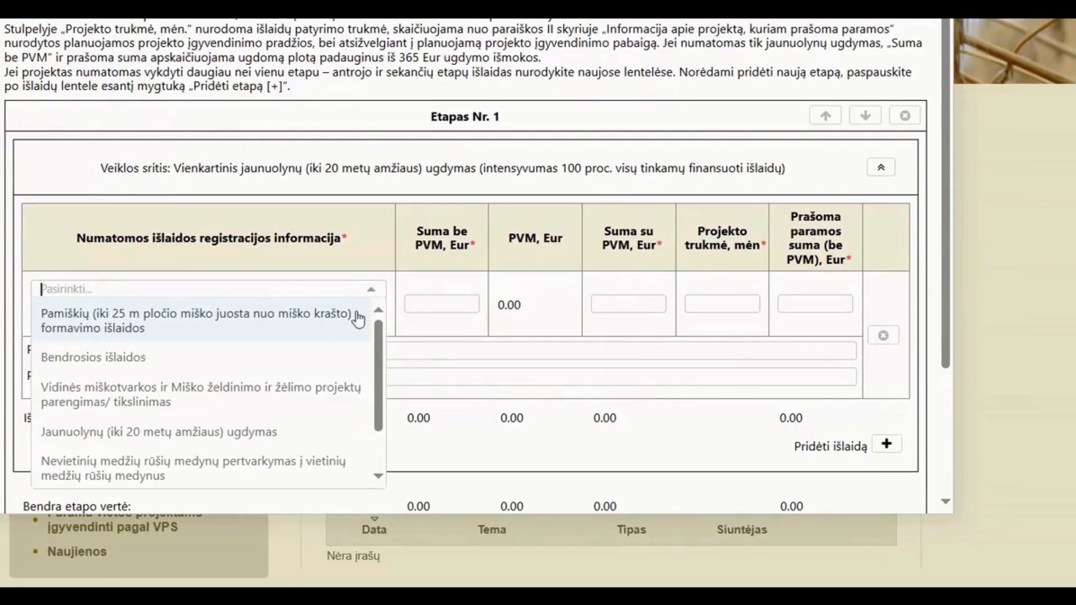
click(277, 433)
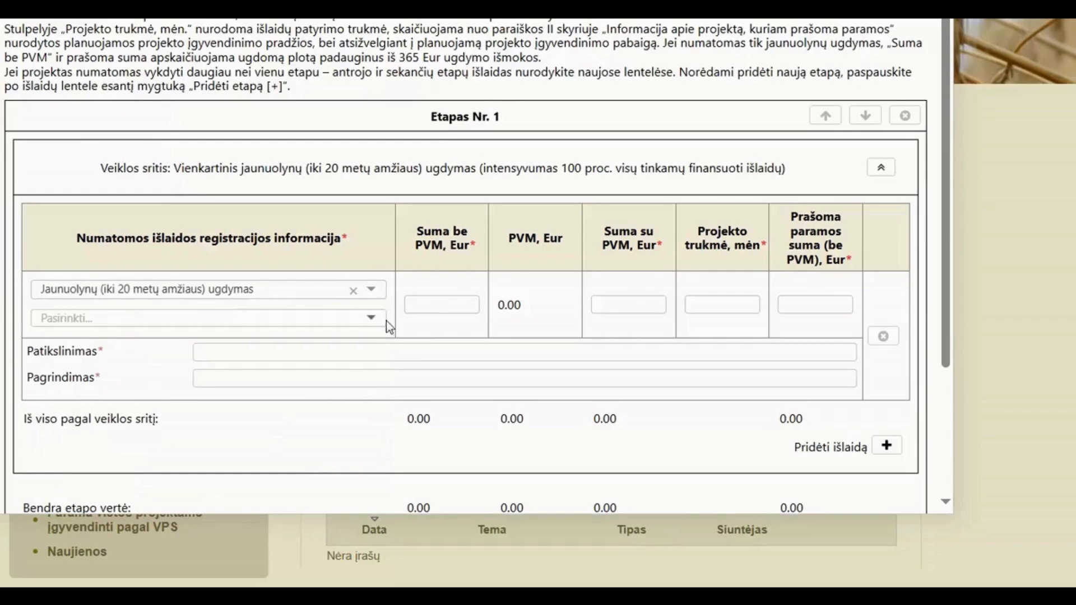
click(371, 317)
click(371, 318)
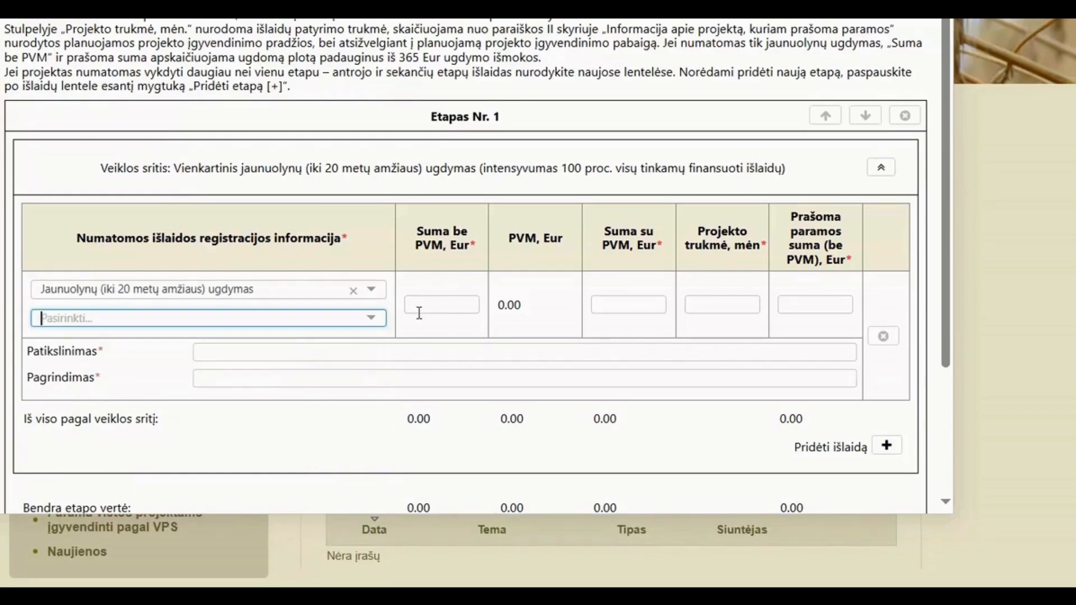
Set the expense's Suma be PVM and Suma su PVM both to 365.00 Eur.
click(426, 307)
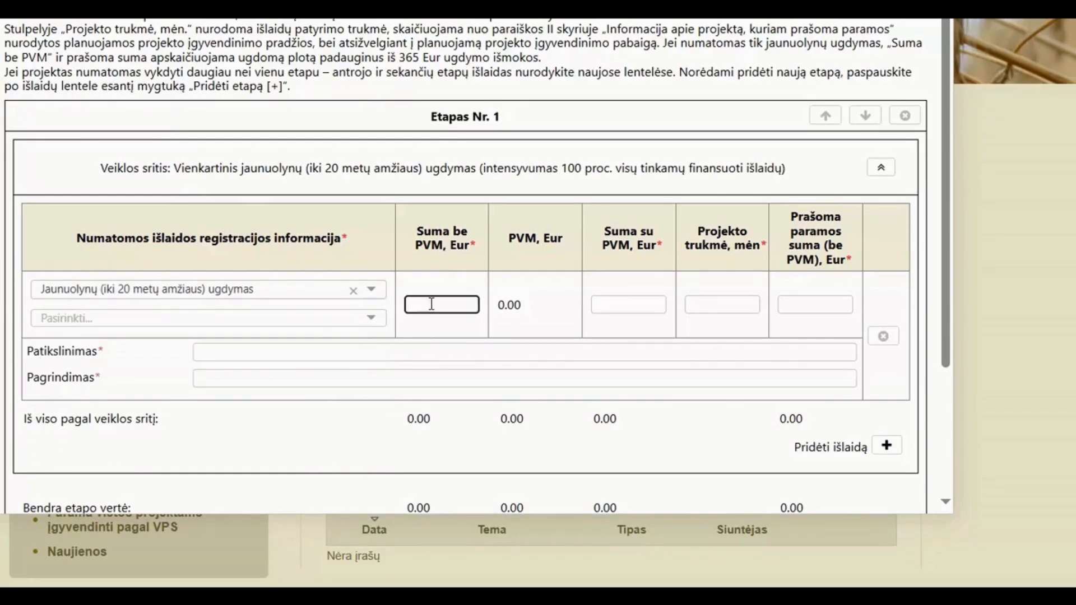
click(482, 449)
scroll(482, 448, up, 1)
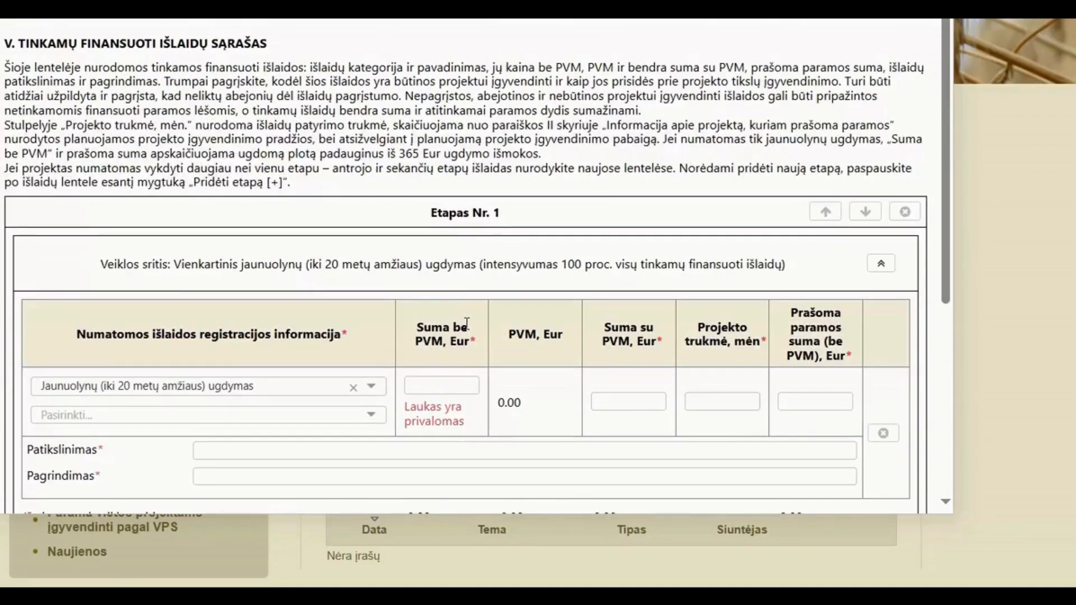
click(445, 387)
text(365)
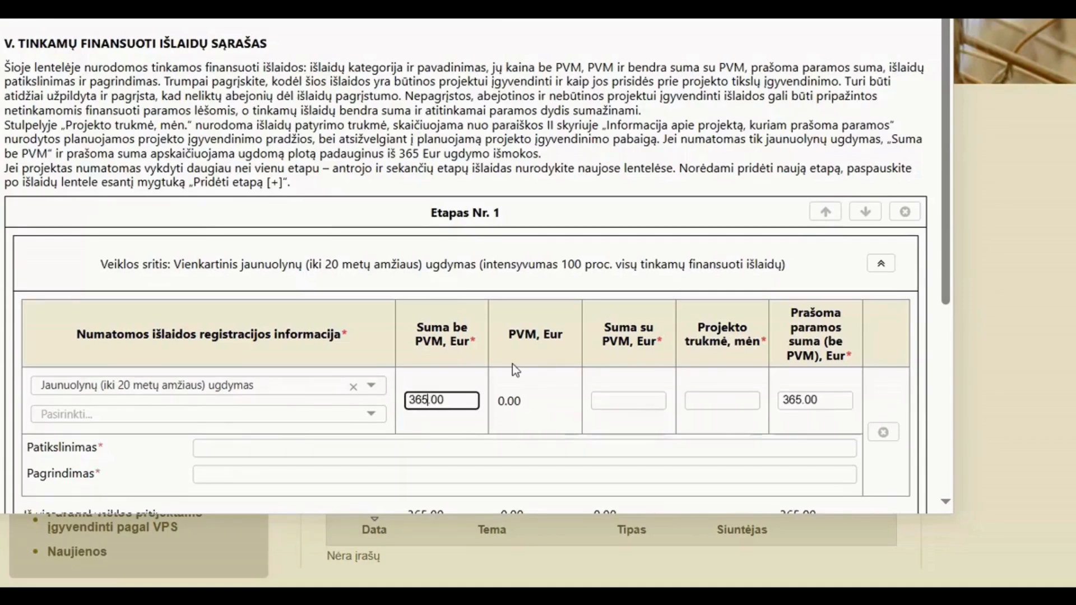
click(529, 399)
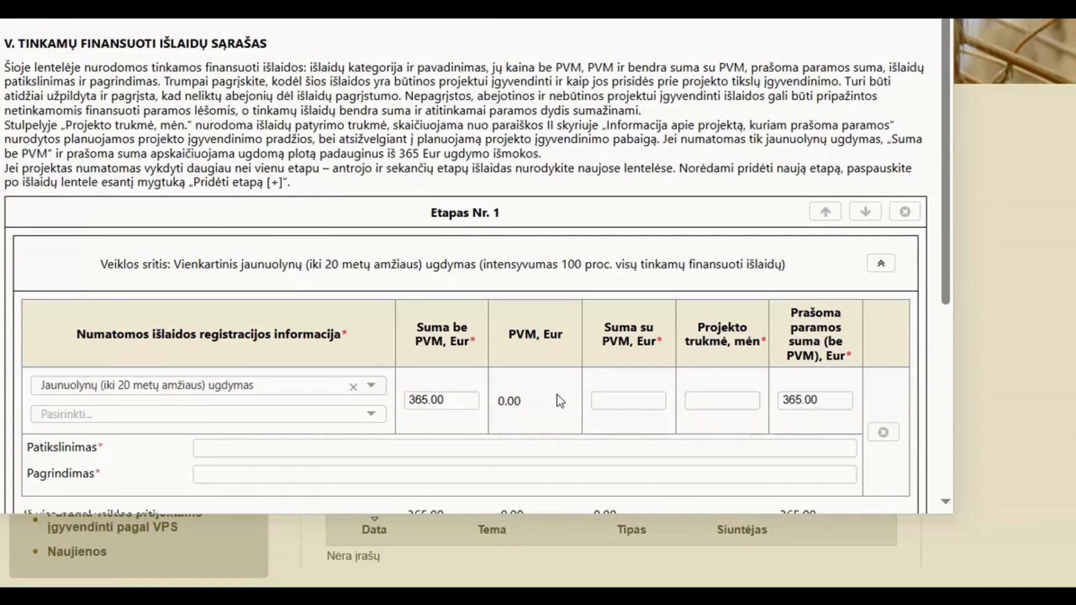
click(632, 403)
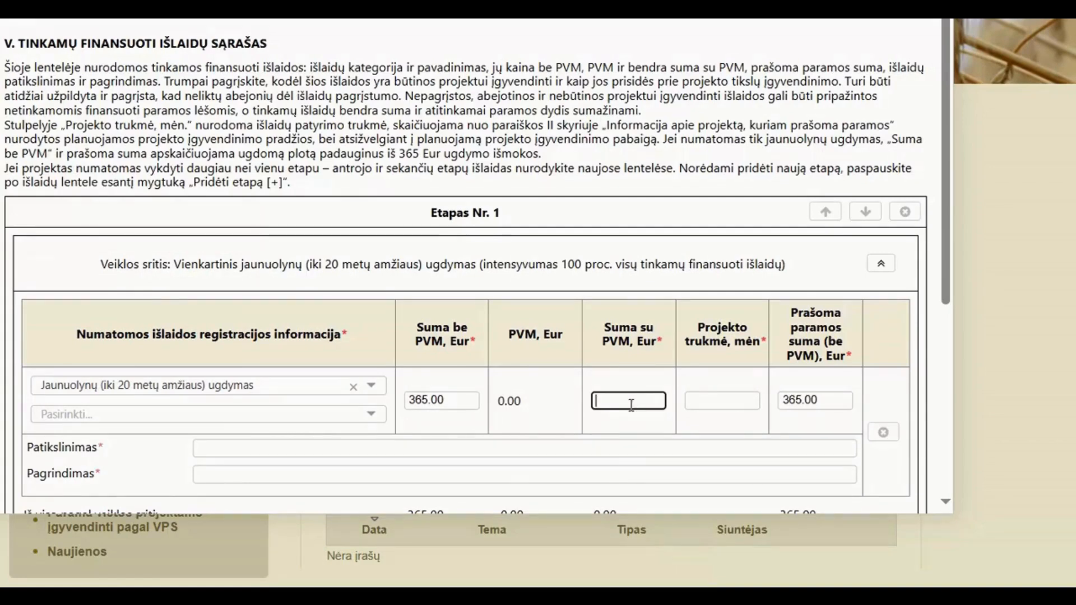
text(365)
Set the expense's Projekto trukmė to 12 months and enter "Jaunuolynų ugdymas" as its Patikslinimas.
click(745, 402)
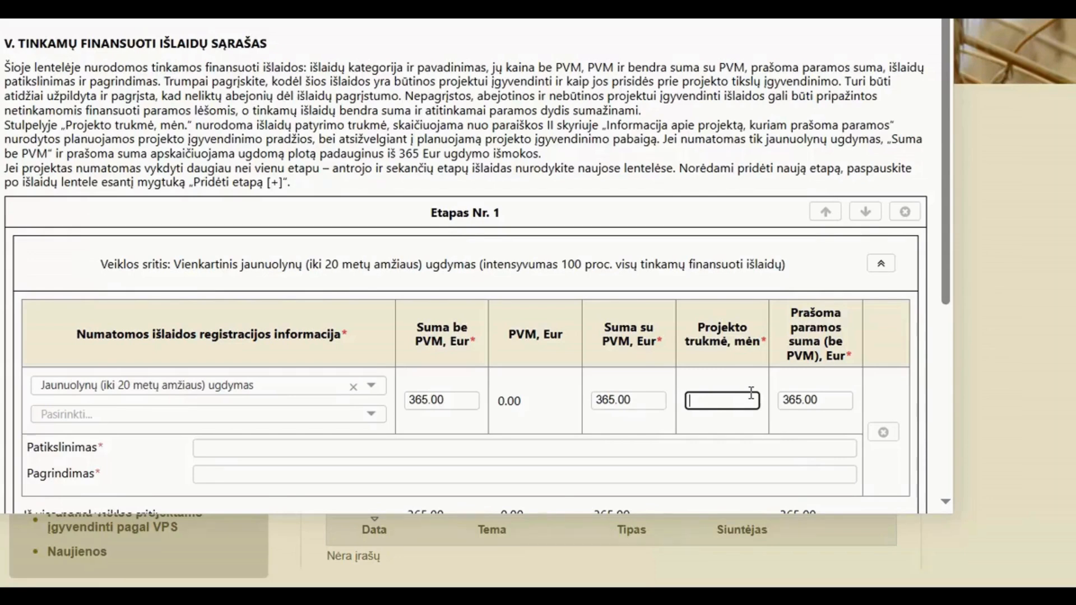
text(12)
click(885, 391)
scroll(866, 384, down, 3)
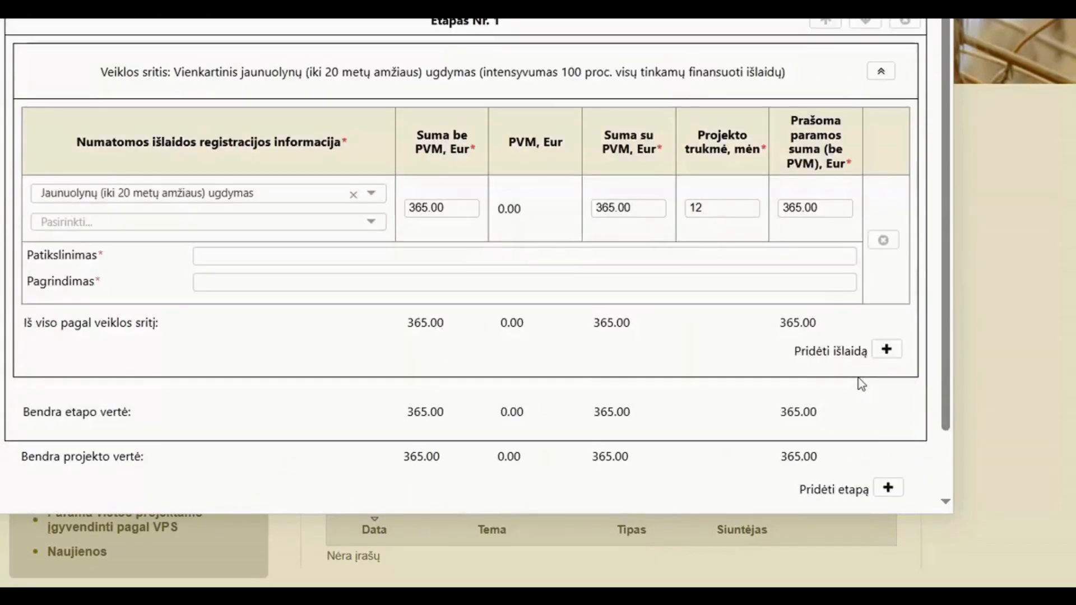
click(302, 255)
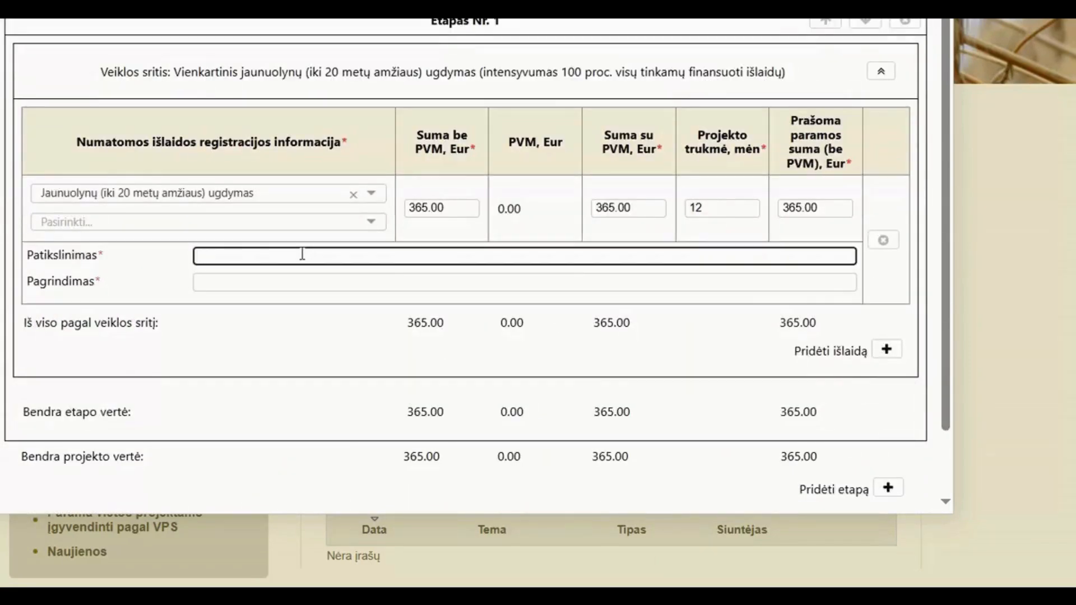
text(Jaunuolynų ugdymas)
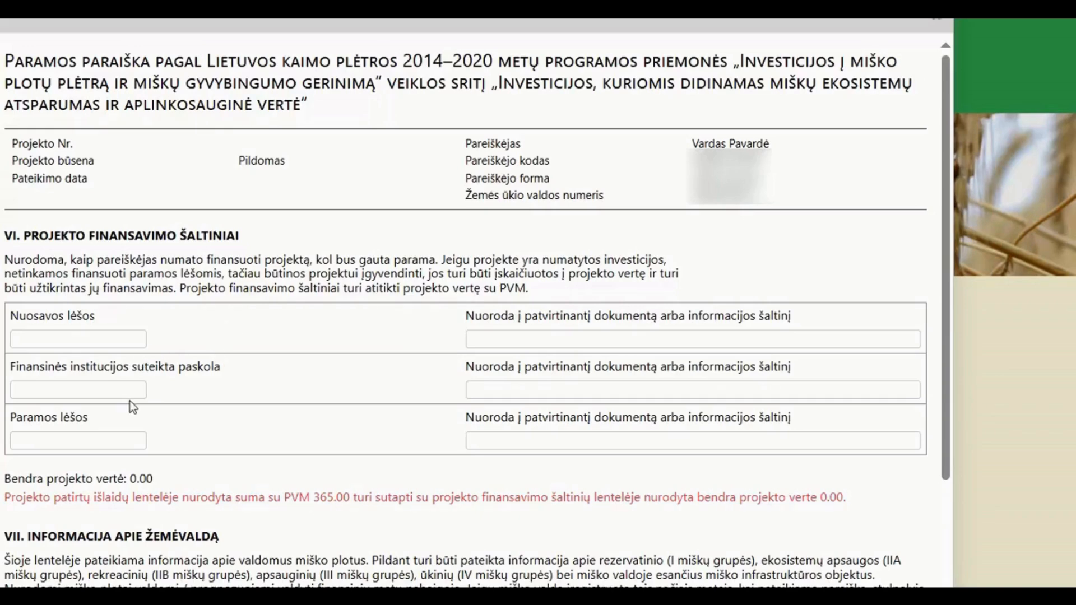
Enter 365.00 as Paramos lėšos among the project financing sources.
click(92, 439)
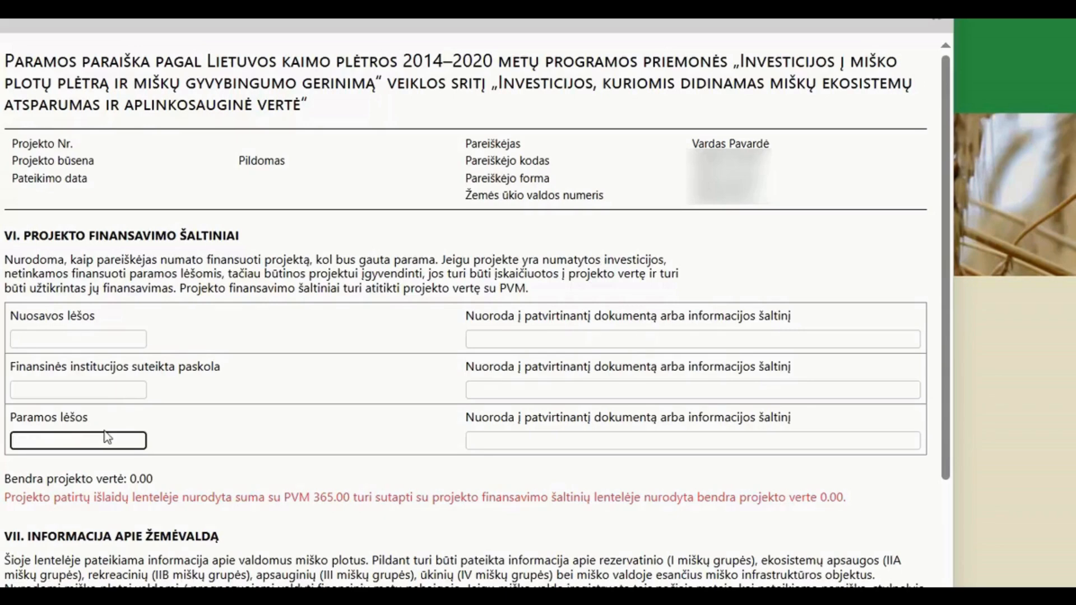
text(365)
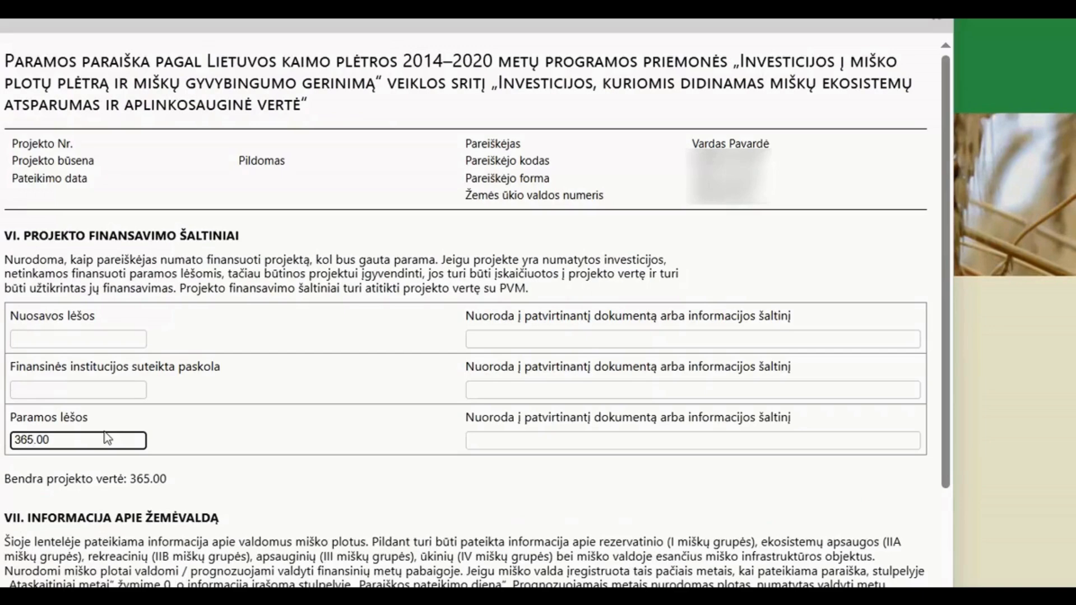
click(176, 441)
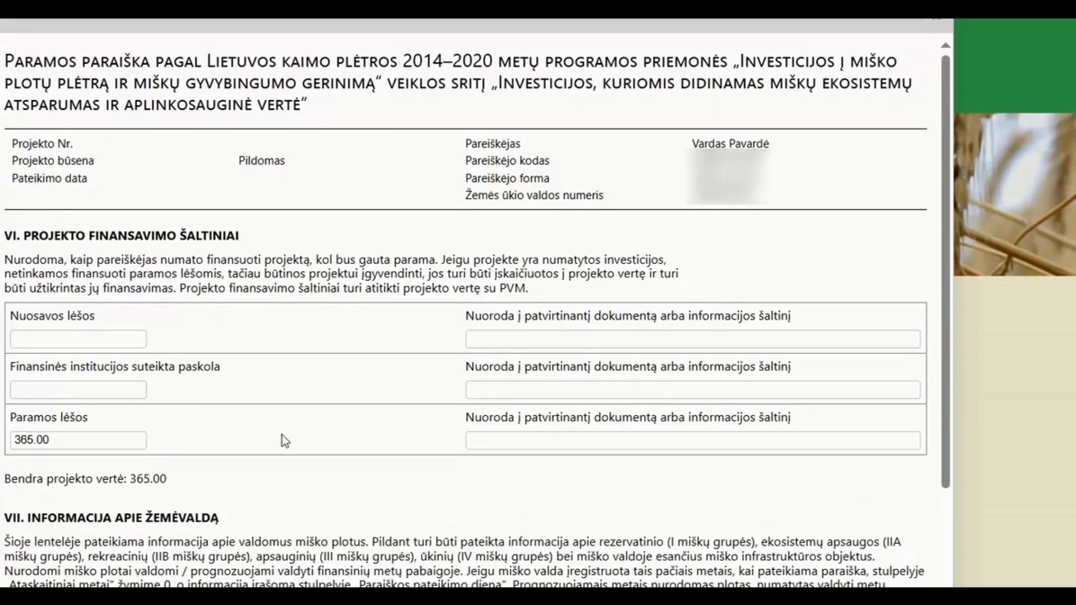
scroll(281, 435, down, 5)
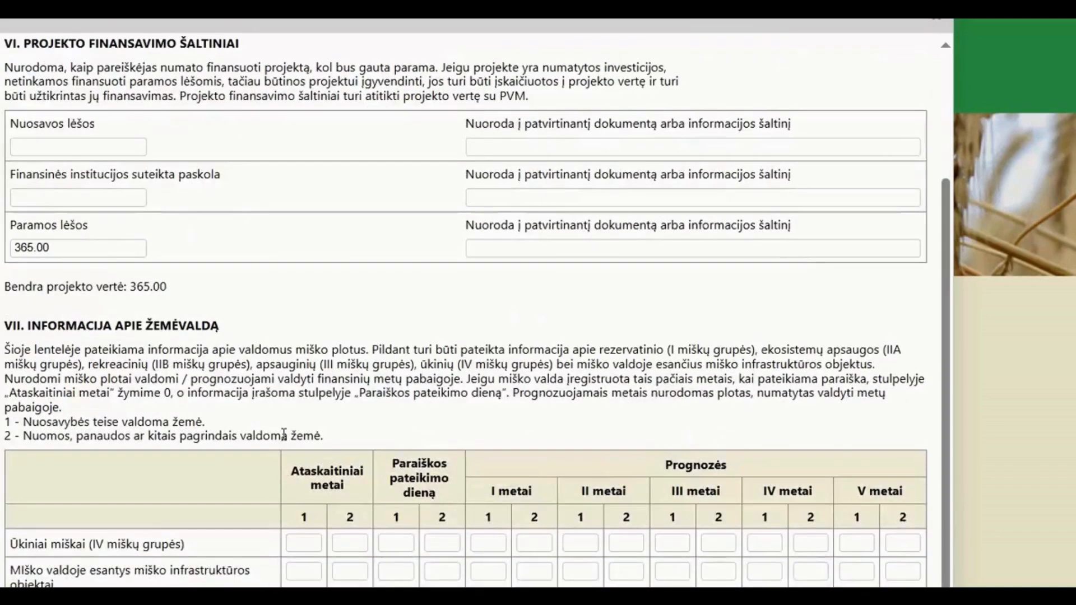
Enter 1 in column 1 of the Ūkiniai miškai row for Ataskaitiniai metai, Paraiškos pateikimo dieną and forecast years I–V, and try to continue.
scroll(284, 435, down, 1)
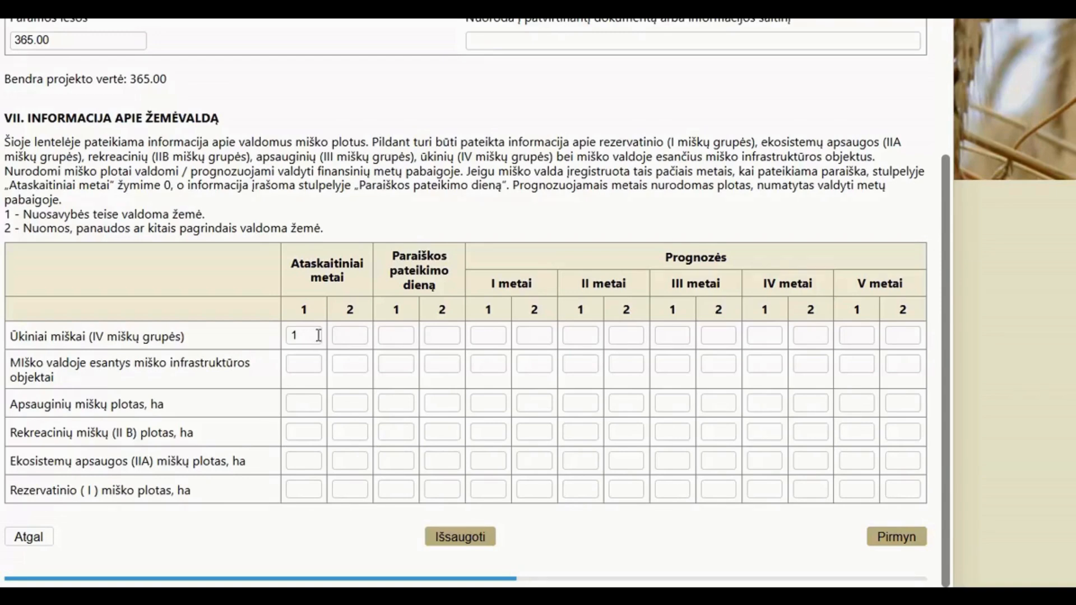
click(397, 336)
text(1)
click(501, 334)
text(1)
click(584, 338)
text(1)
click(671, 336)
text(1)
click(771, 335)
text(1)
click(852, 335)
text(1)
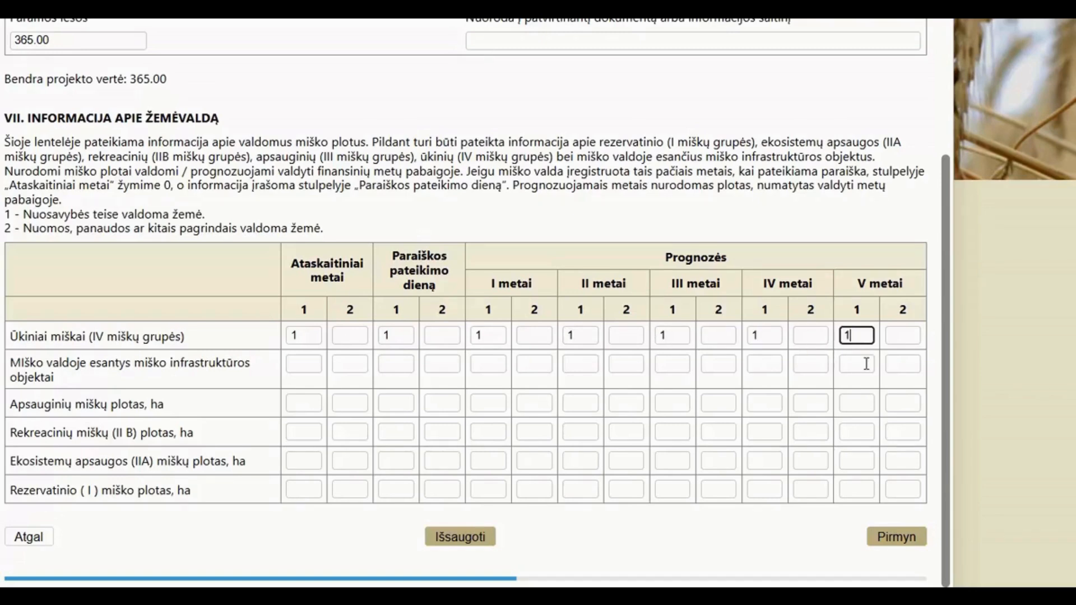
click(880, 530)
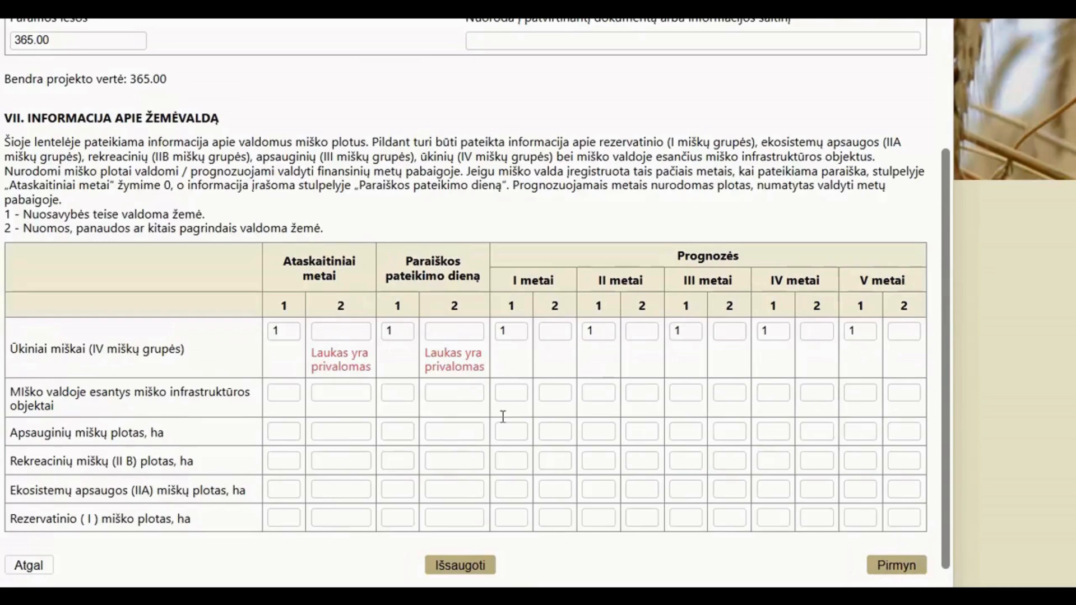
Enter 1 in column 2 of Ūkiniai miškai for Ataskaitiniai metai and Paraiškos pateikimo dieną, and continue to section VIII.
click(355, 331)
text(1)
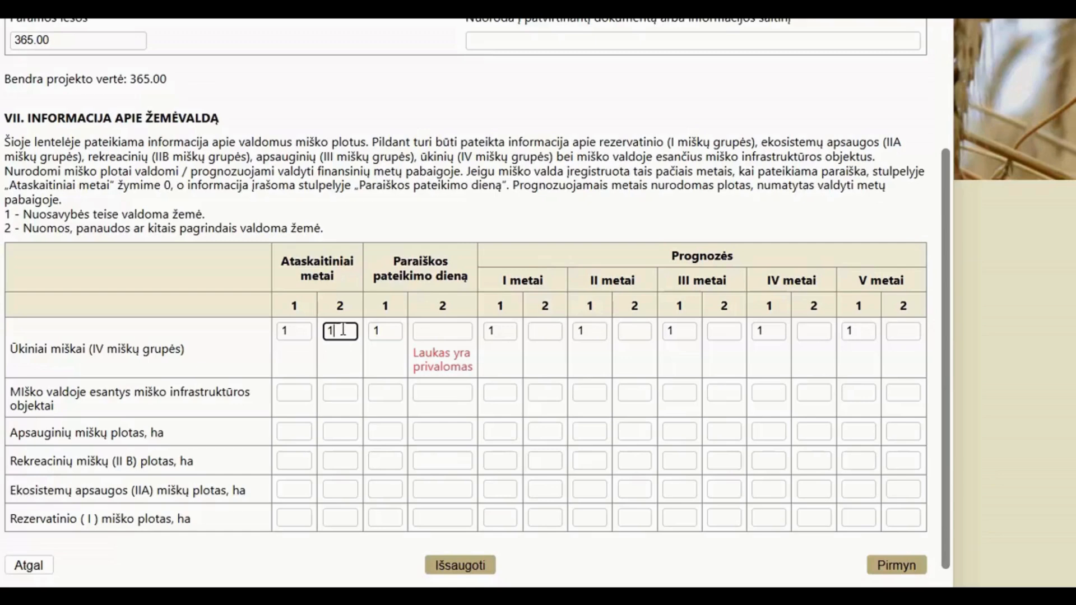
click(436, 331)
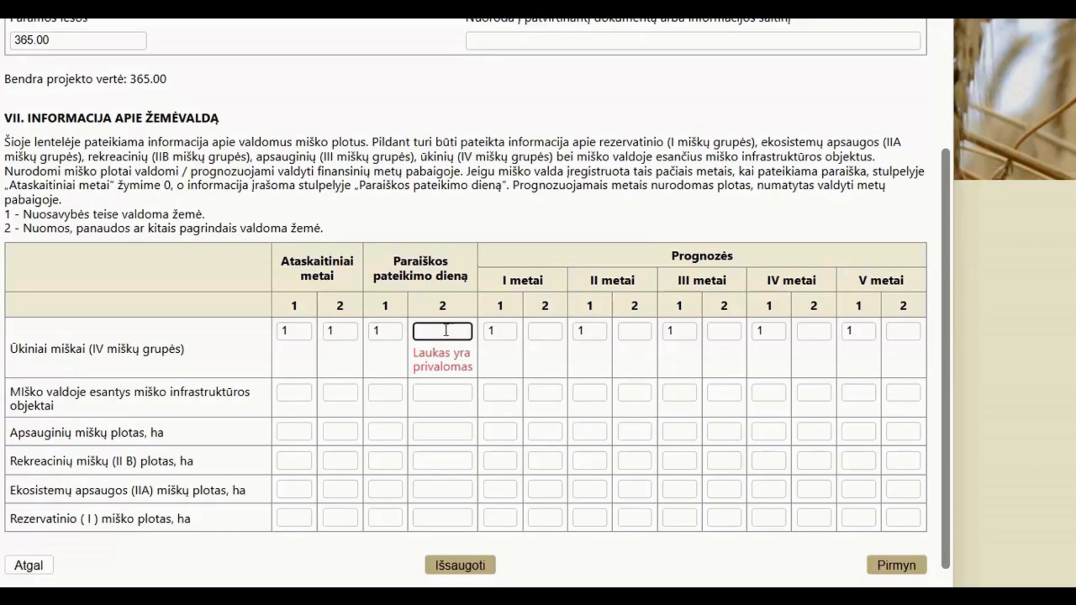
text(1)
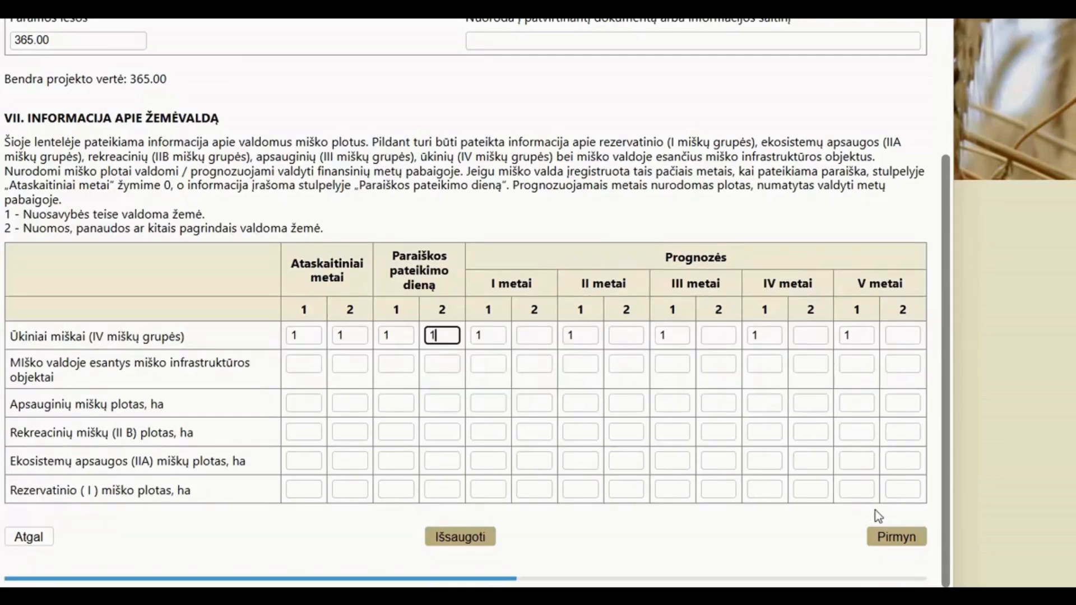
click(890, 537)
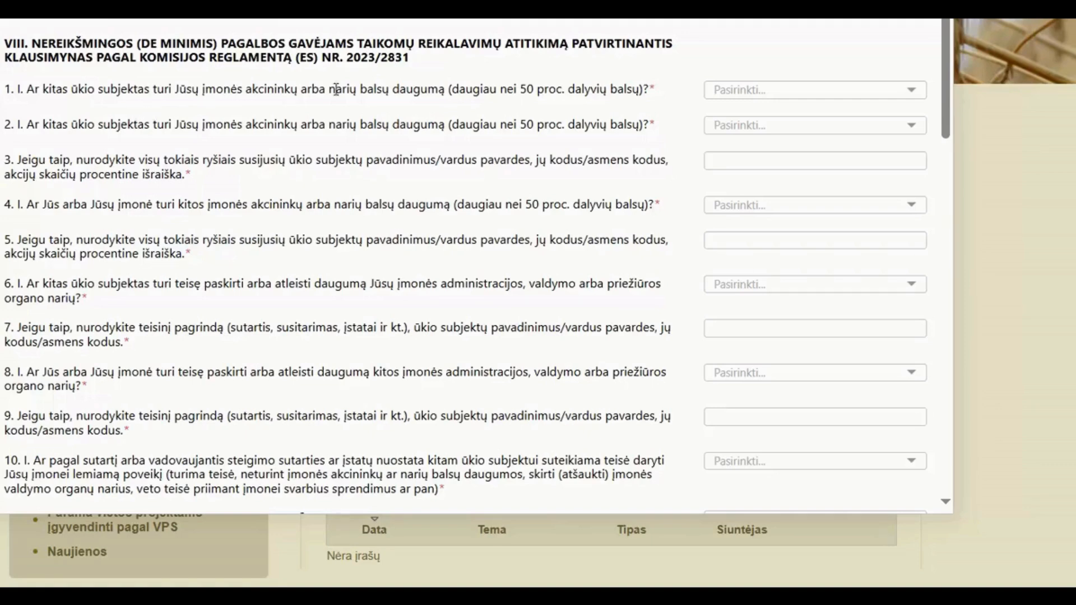
Answer Taip to questions 1 and 2 of the de minimis questionnaire and go to question 3's answer field.
click(912, 90)
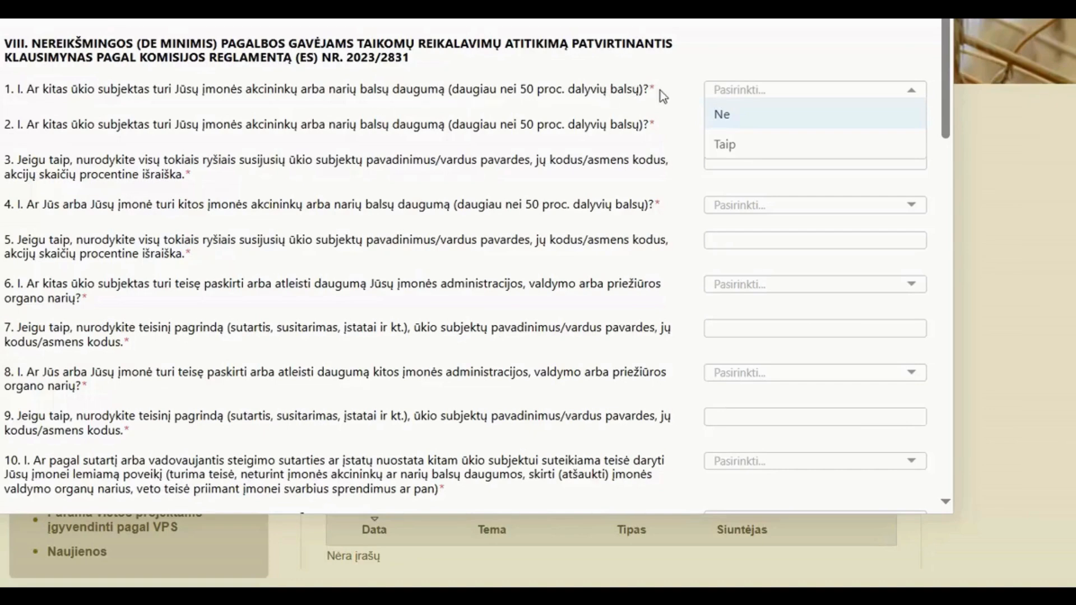
click(744, 145)
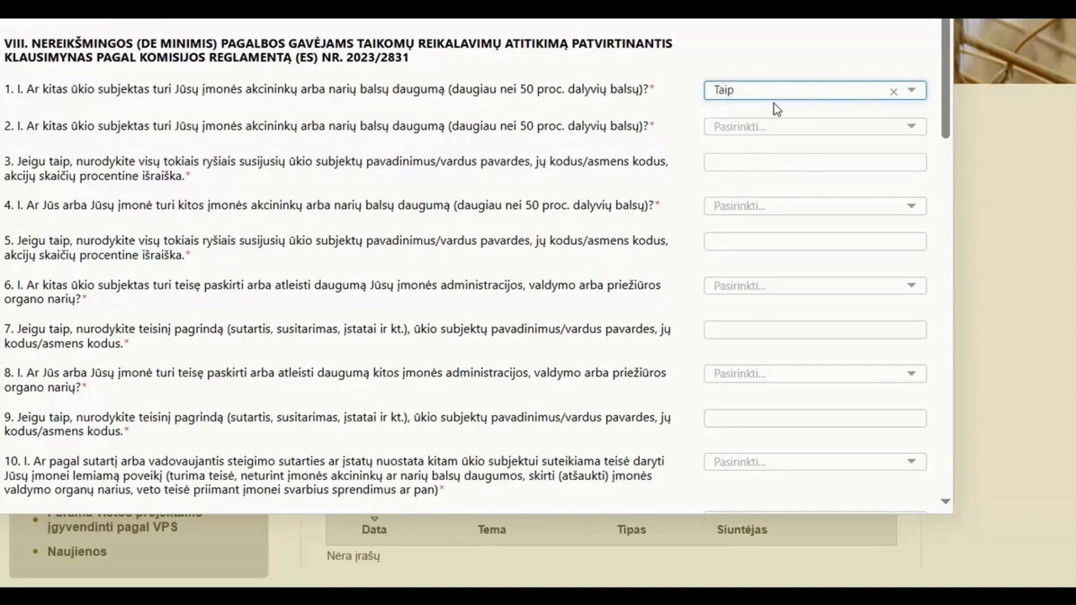
click(911, 129)
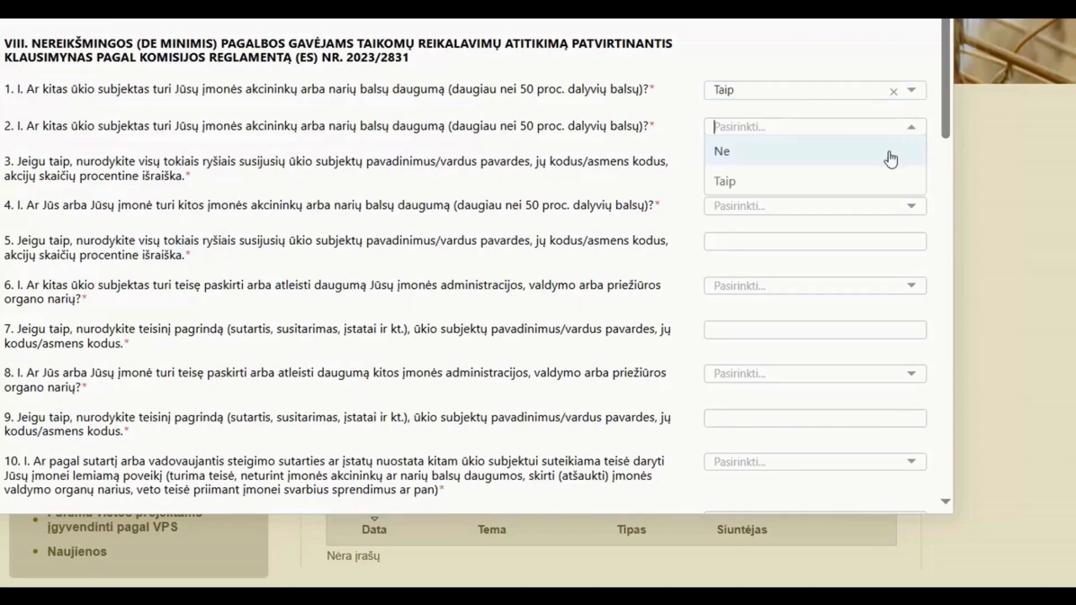
click(821, 177)
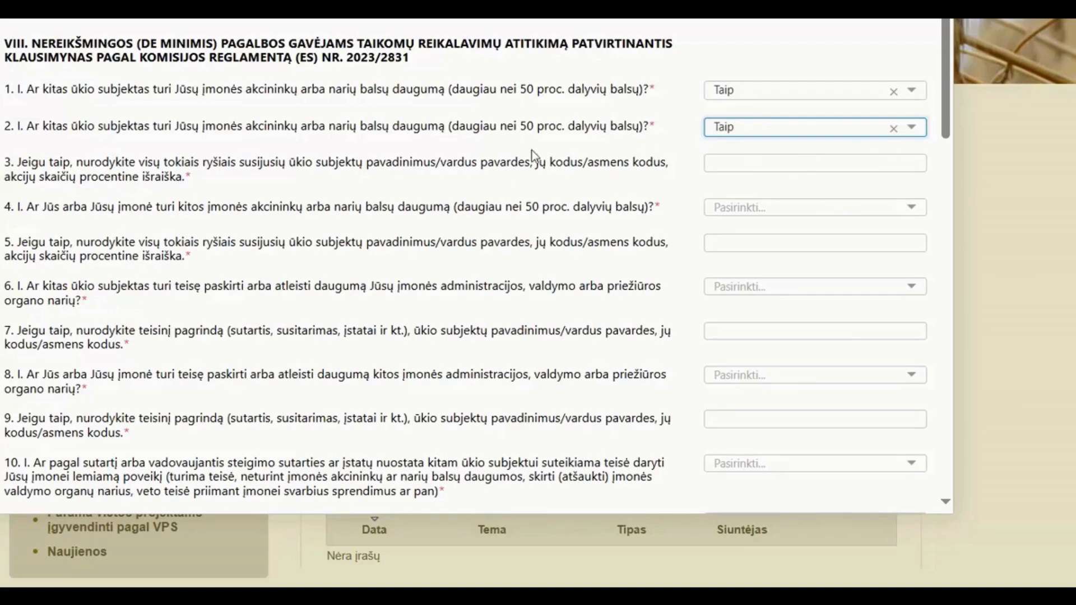
click(726, 167)
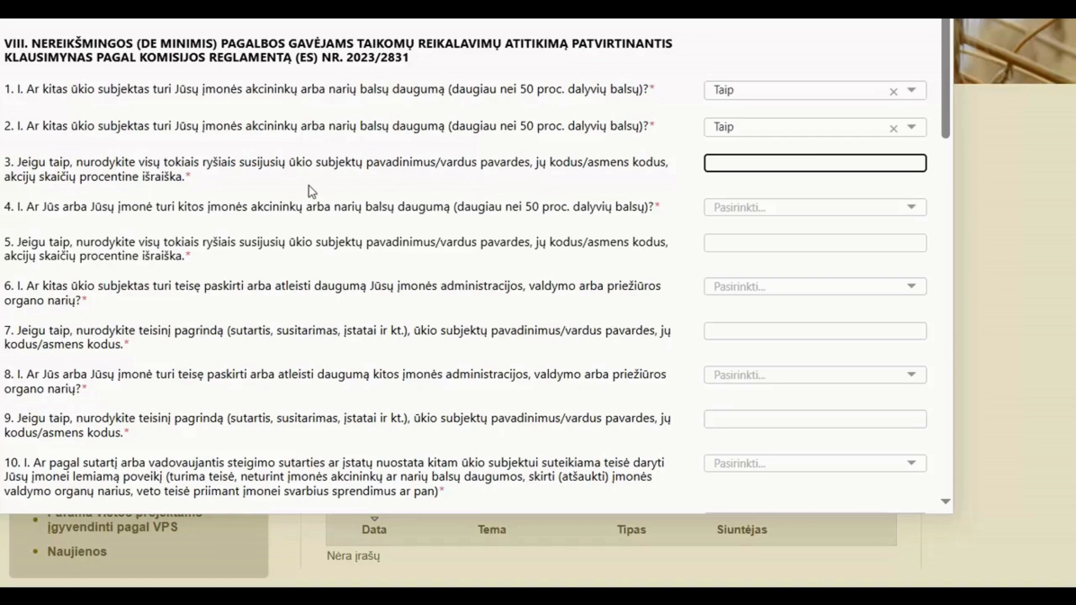
Change the answers to questions 1 and 2 of the de minimis questionnaire to Ne.
click(893, 91)
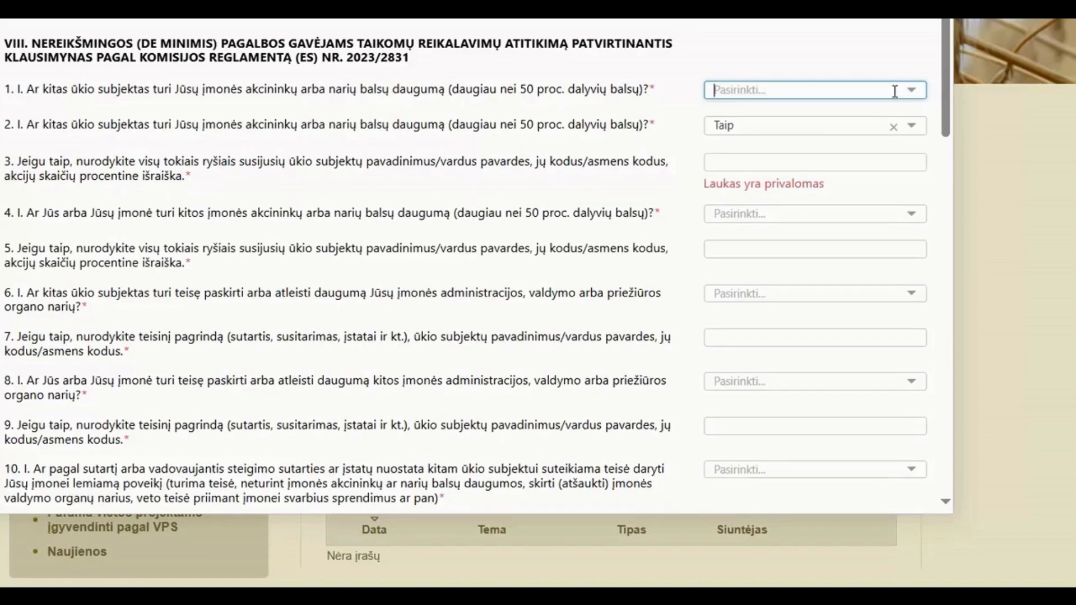
click(913, 92)
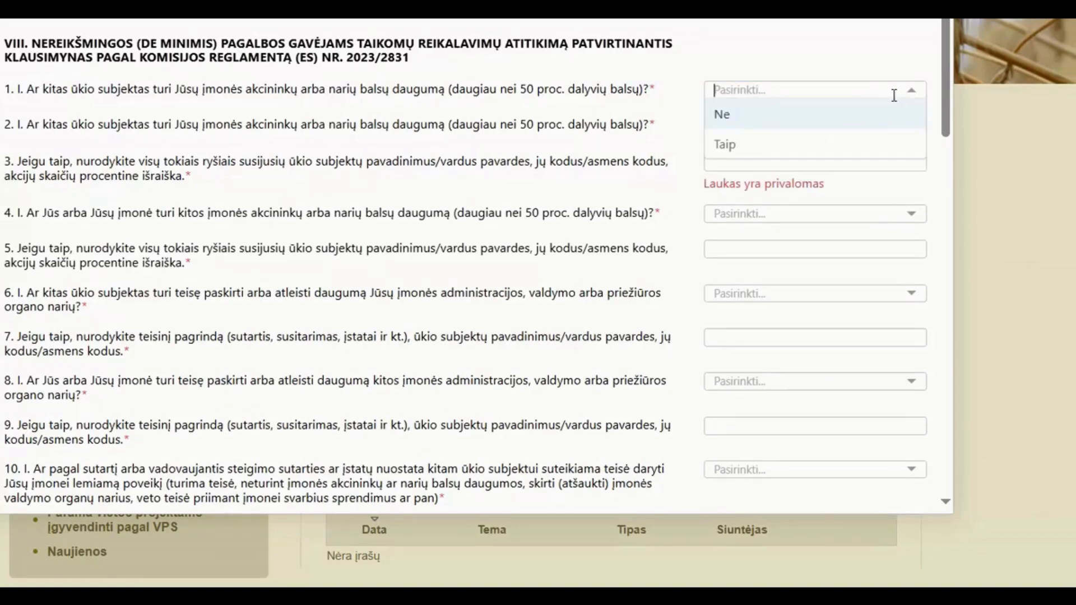
click(868, 115)
click(914, 130)
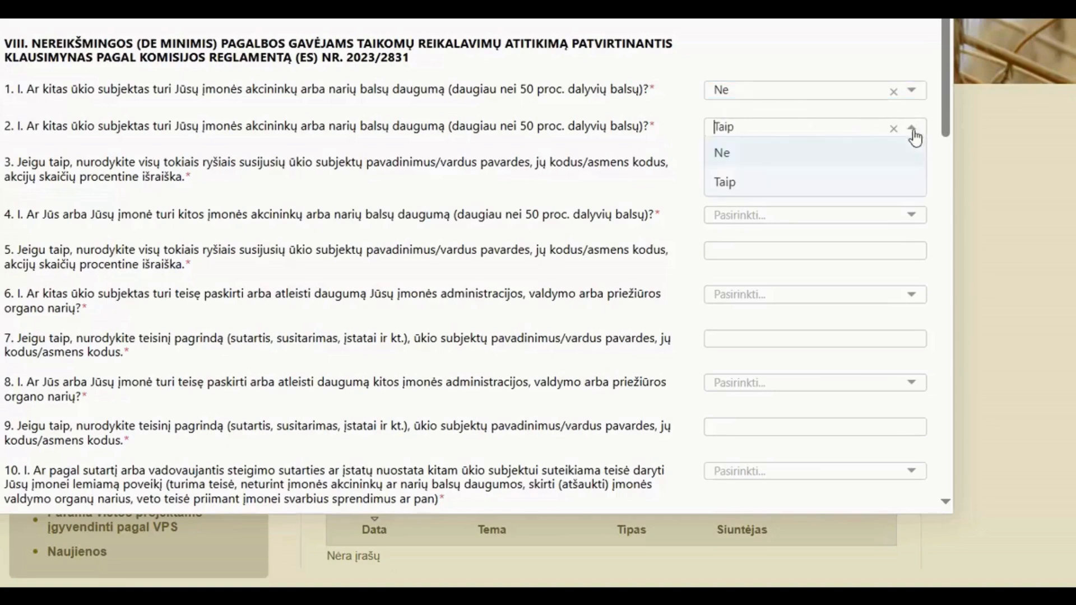
click(784, 155)
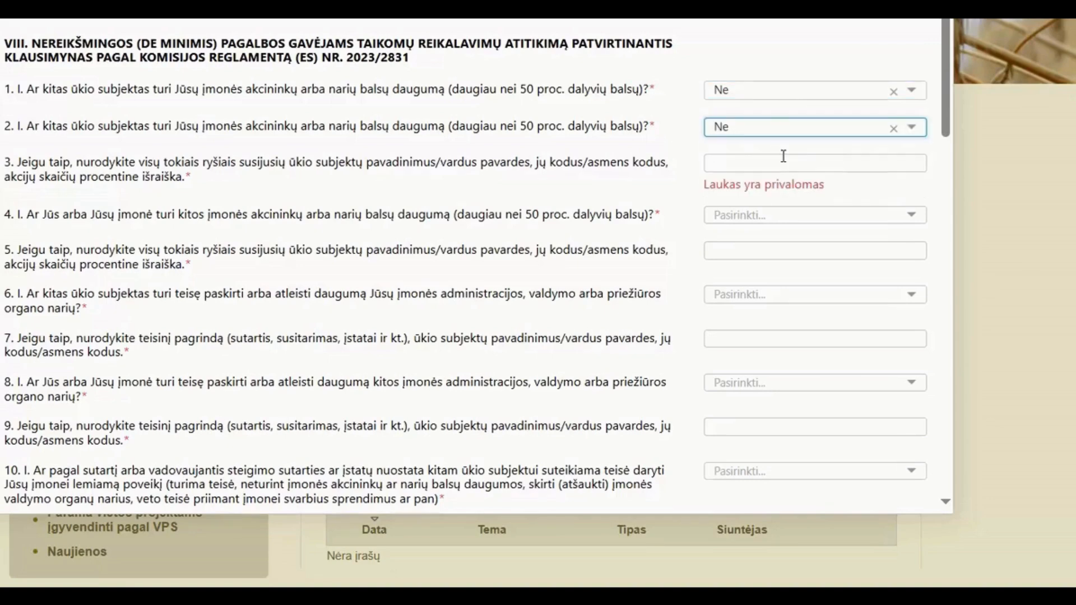
click(750, 163)
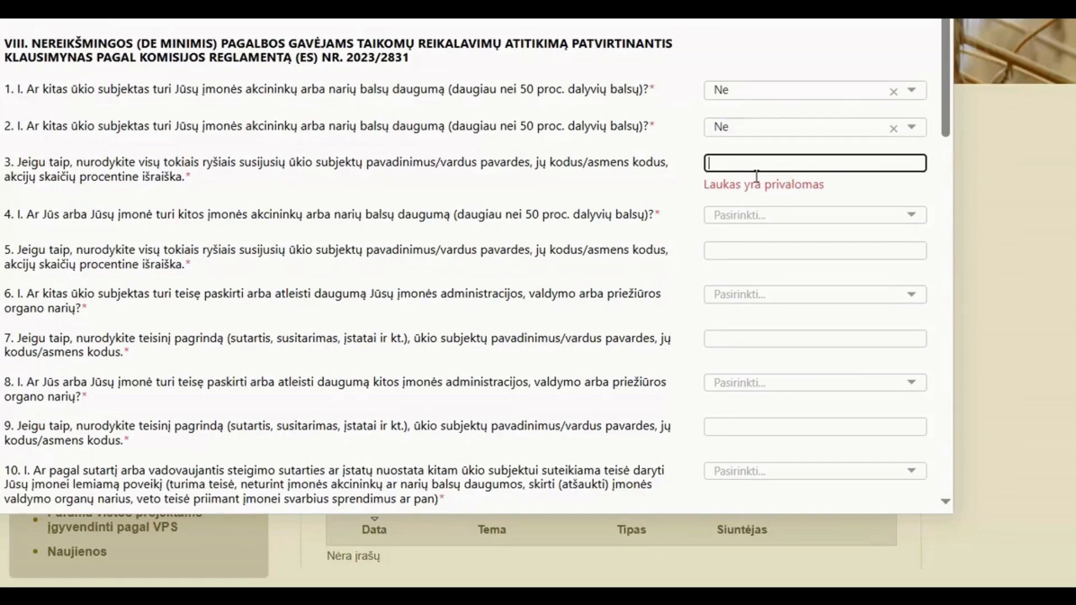
click(633, 200)
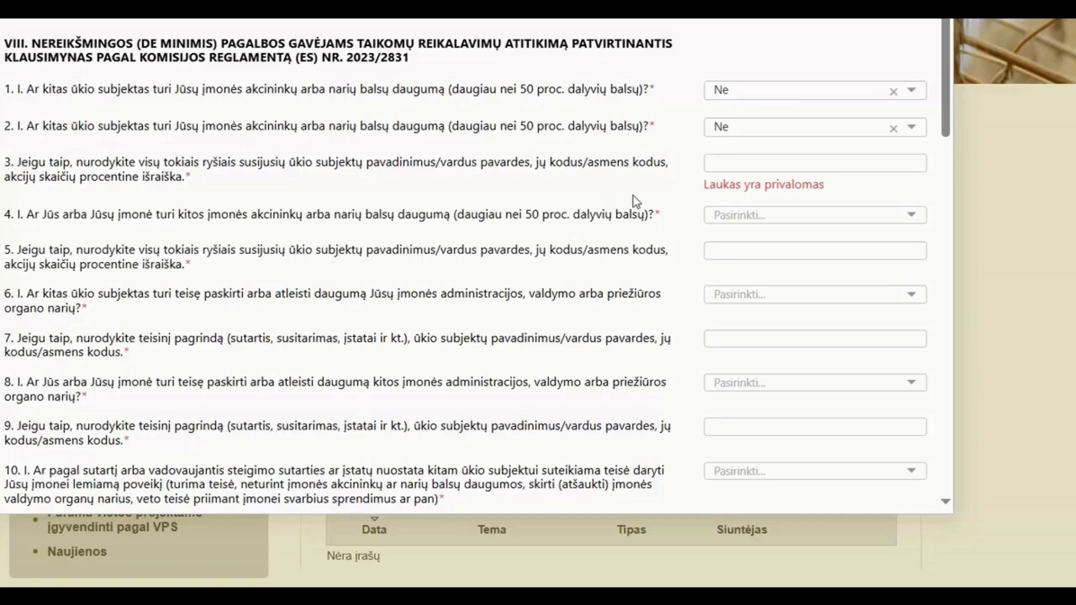
Answer Ne to question 4 and change the answer to question 2 to Taip.
click(912, 215)
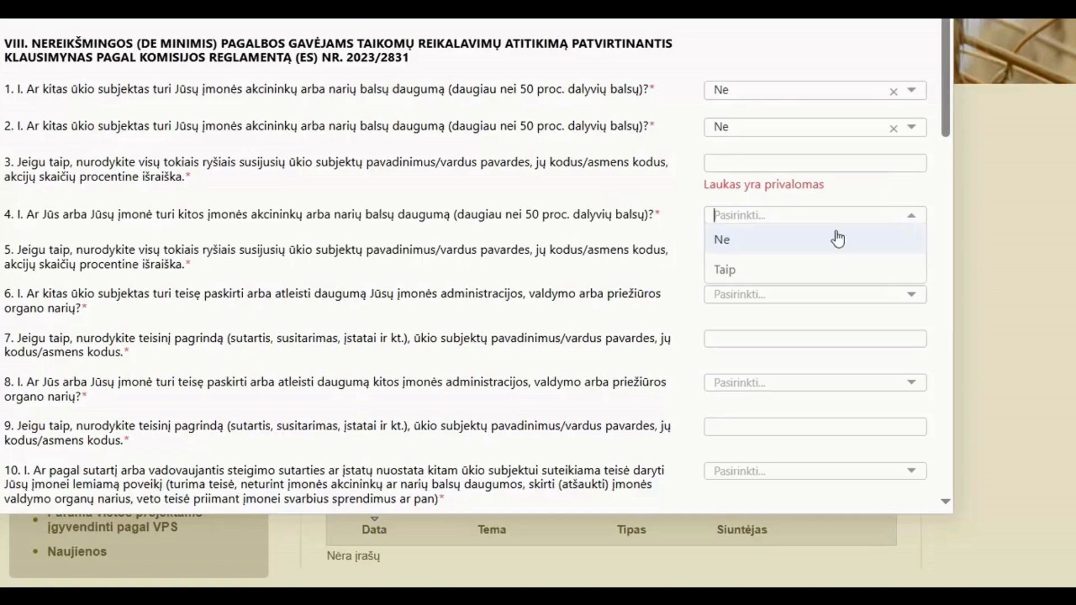
click(829, 238)
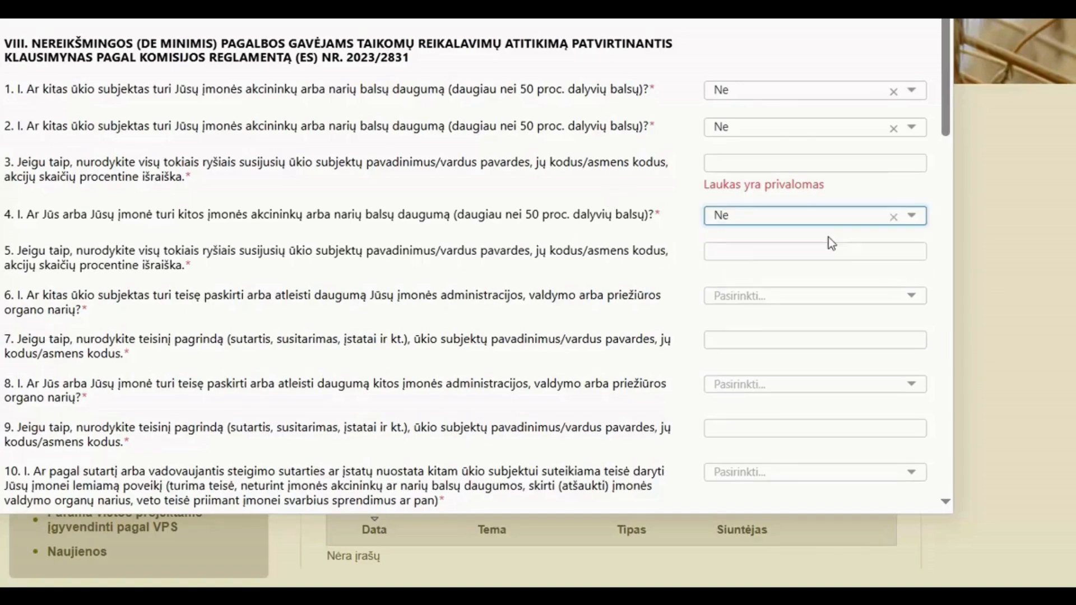
click(913, 254)
click(734, 163)
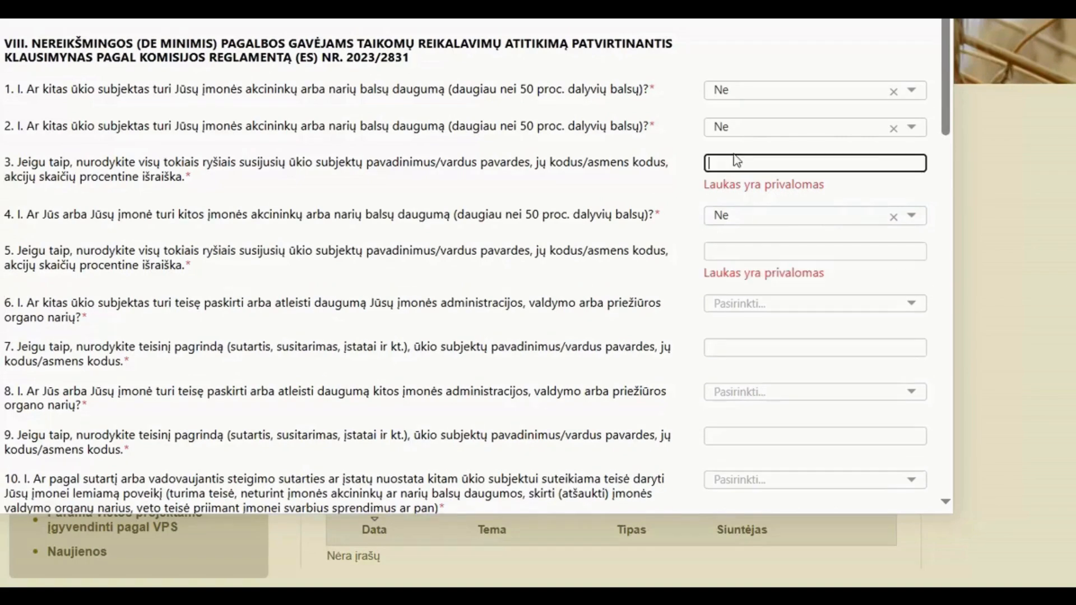
click(747, 129)
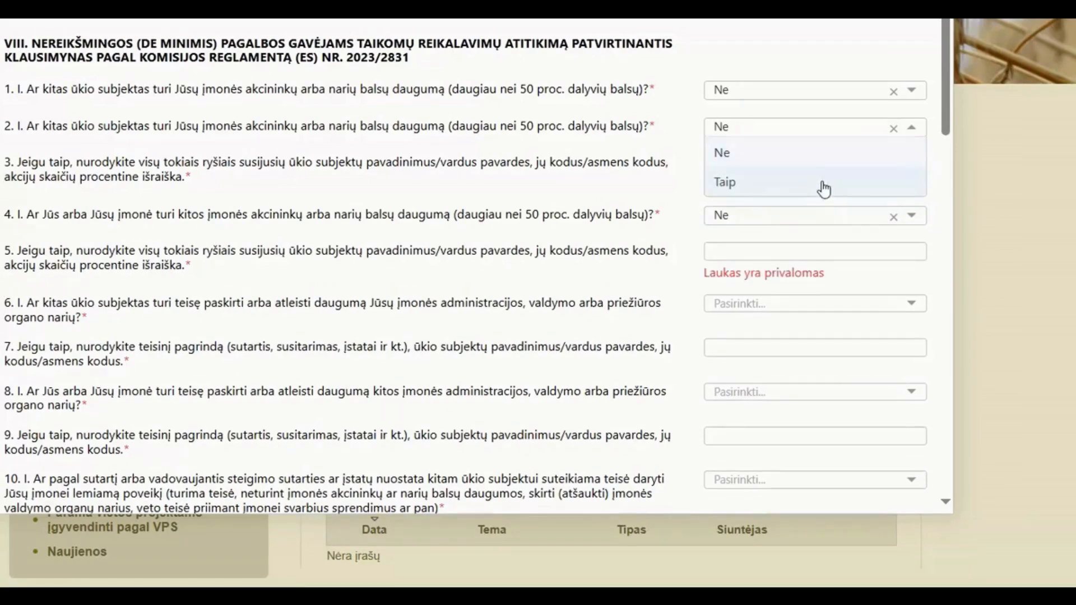
click(755, 183)
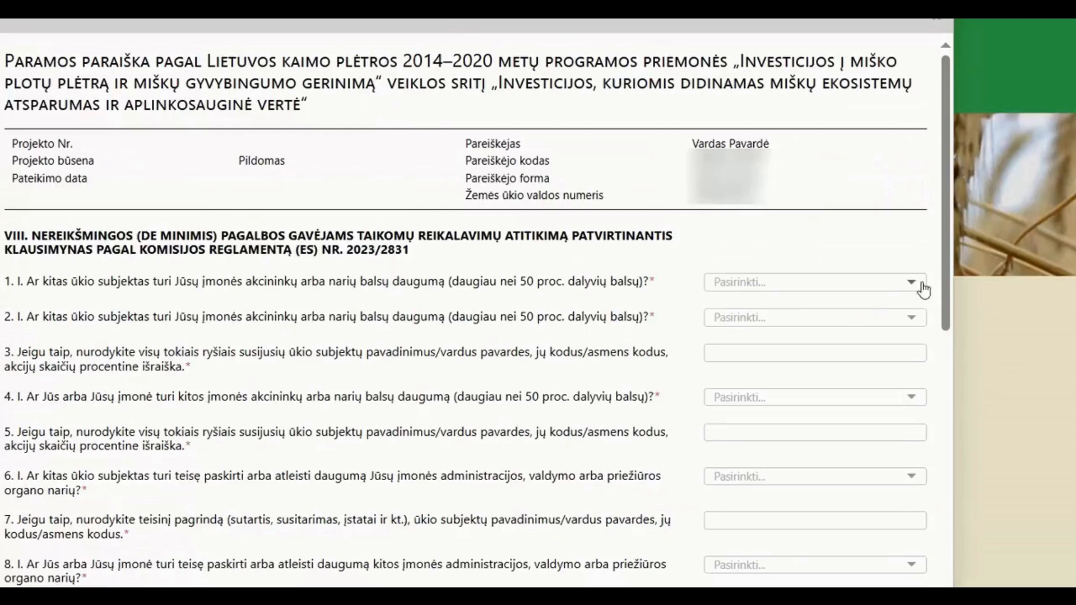
Answer Ne to questions 1, 2, 4 and 6 of the de minimis questionnaire.
click(912, 289)
click(815, 310)
click(909, 324)
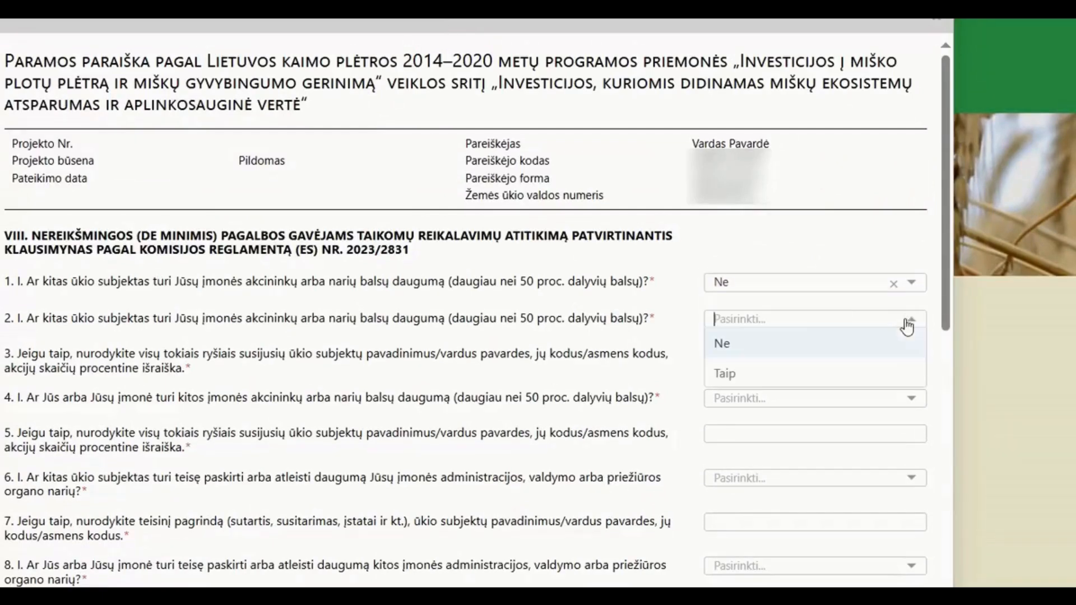
click(847, 354)
scroll(869, 302, down, 3)
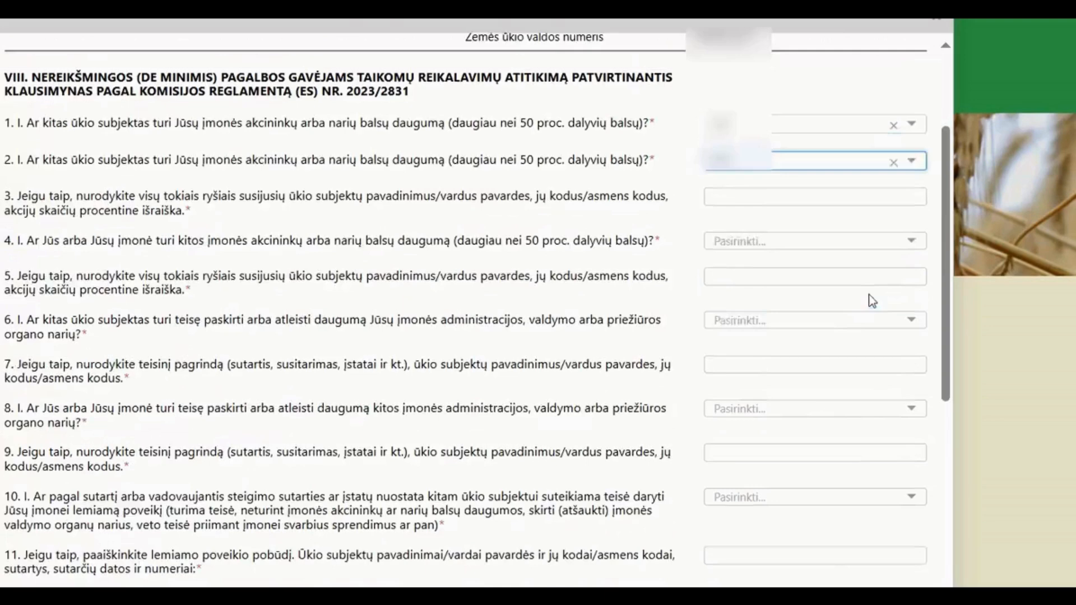
click(918, 210)
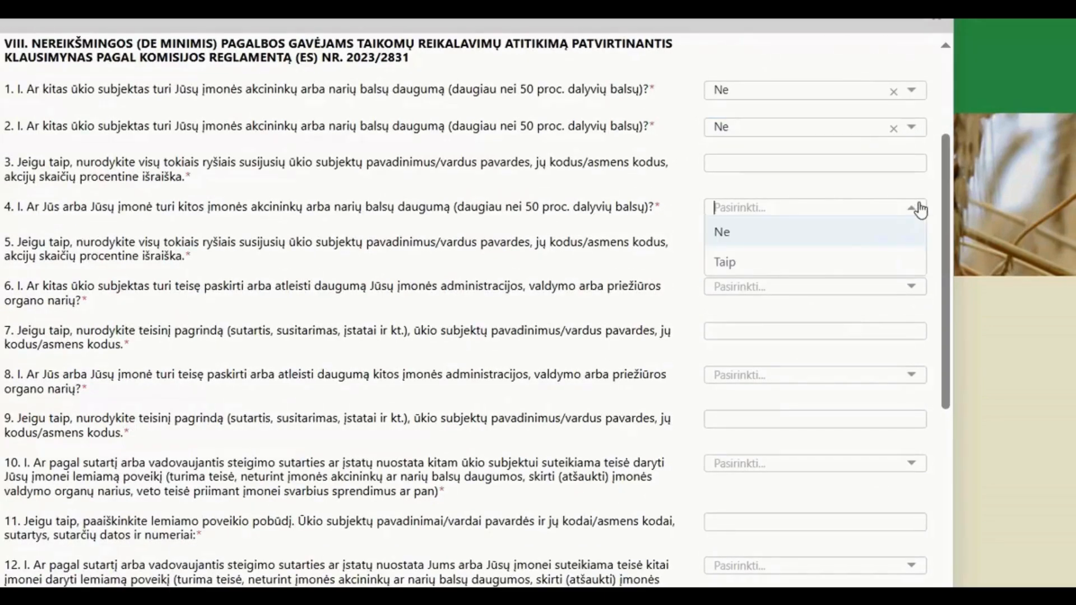
click(869, 232)
click(913, 290)
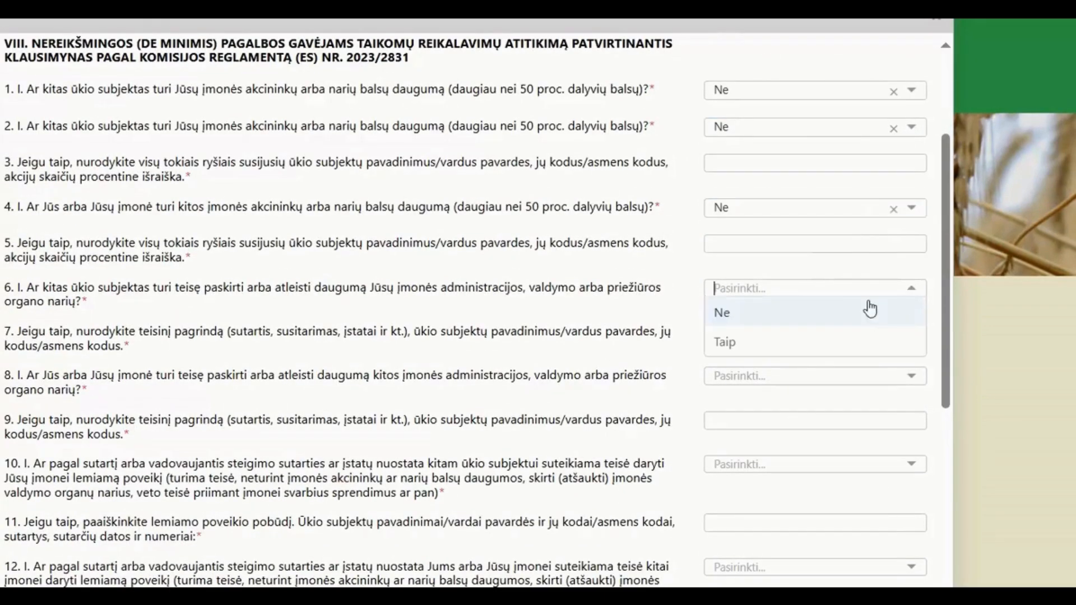
click(855, 314)
Answer Ne to questions 8, 10 and 12 of the de minimis questionnaire.
scroll(867, 288, down, 2)
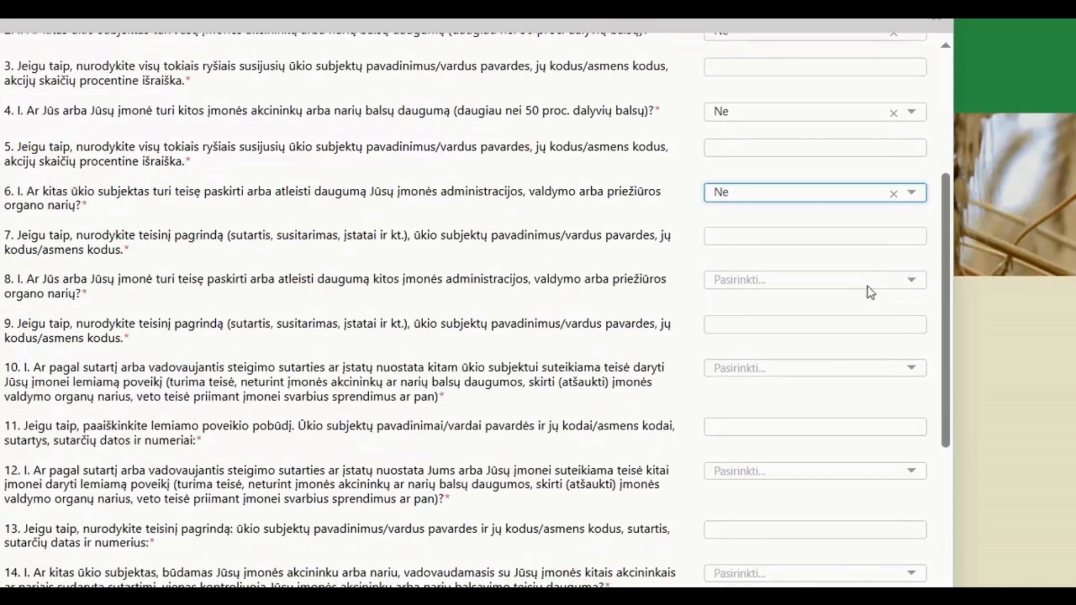
click(913, 282)
click(836, 304)
scroll(838, 297, down, 4)
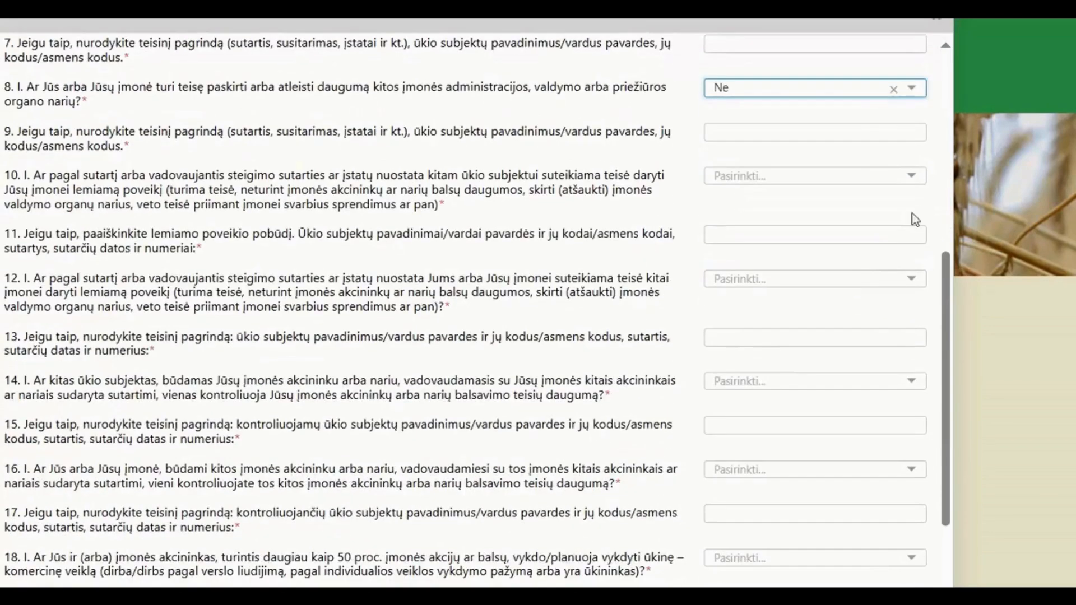
click(912, 180)
click(865, 204)
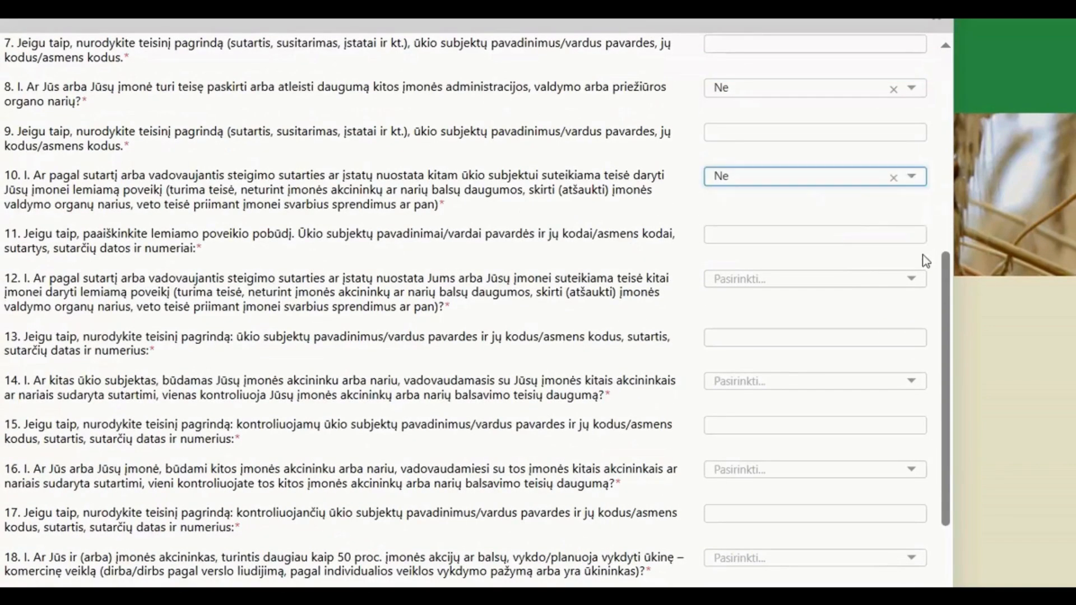
click(922, 284)
click(873, 308)
Answer Ne to questions 14, 16 and 18 of the de minimis questionnaire.
scroll(873, 285, down, 4)
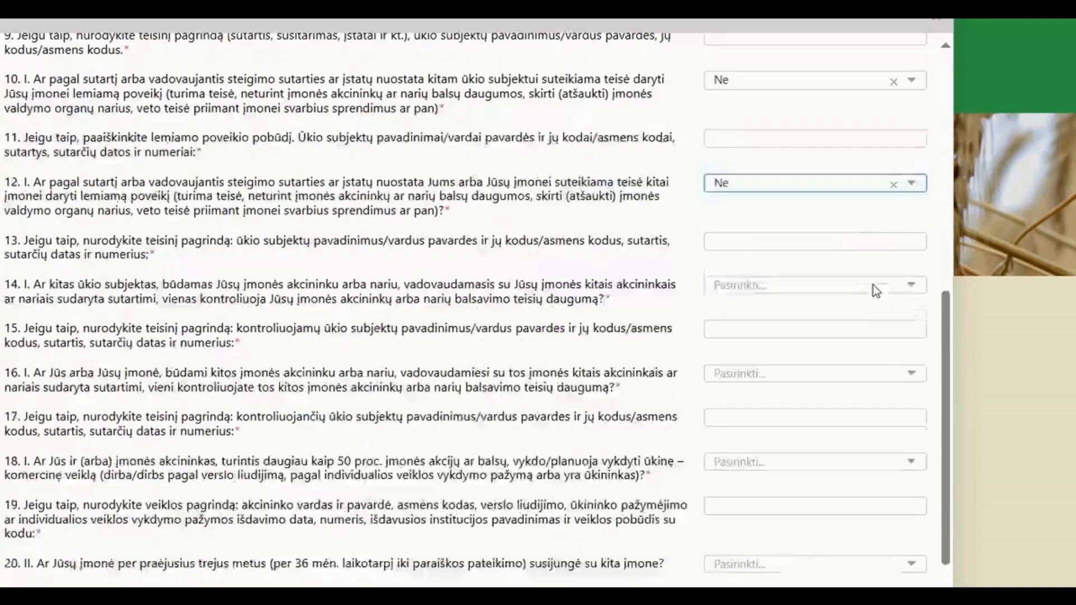
click(918, 191)
click(889, 212)
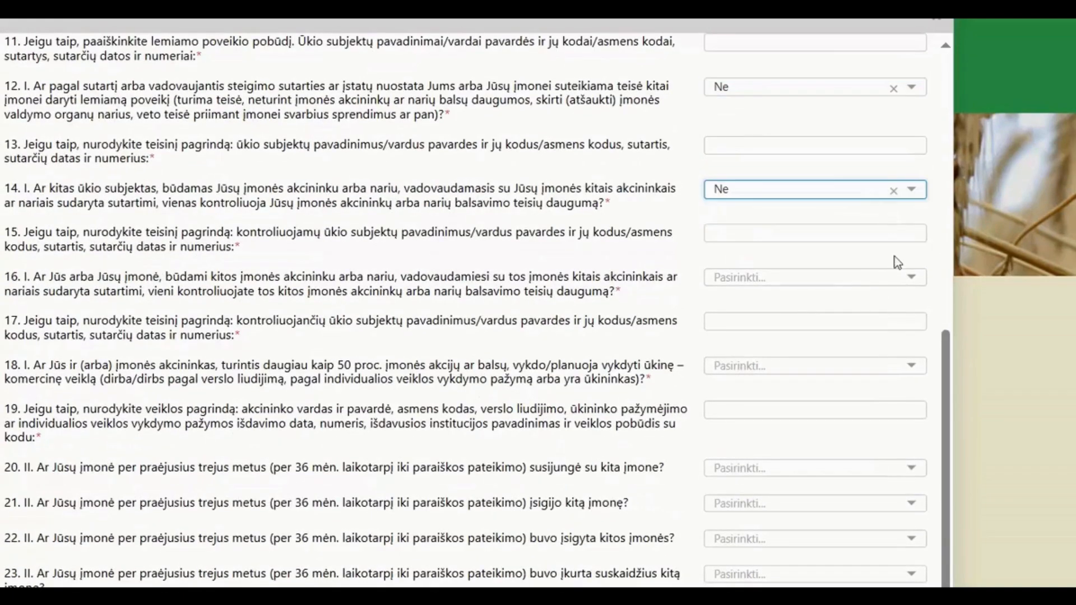
click(912, 281)
click(858, 305)
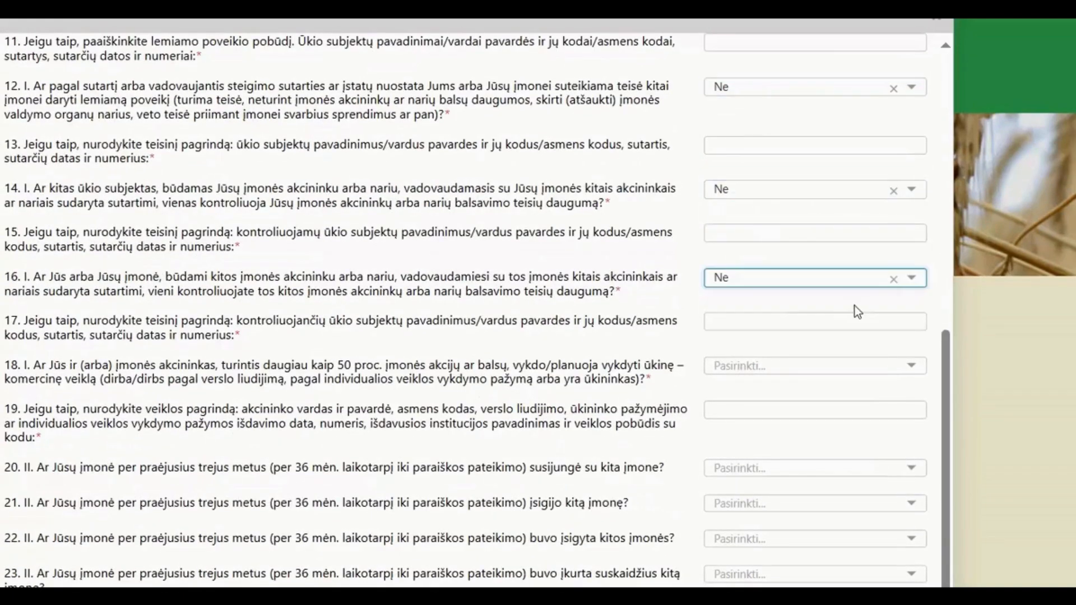
scroll(858, 303, down, 4)
click(913, 175)
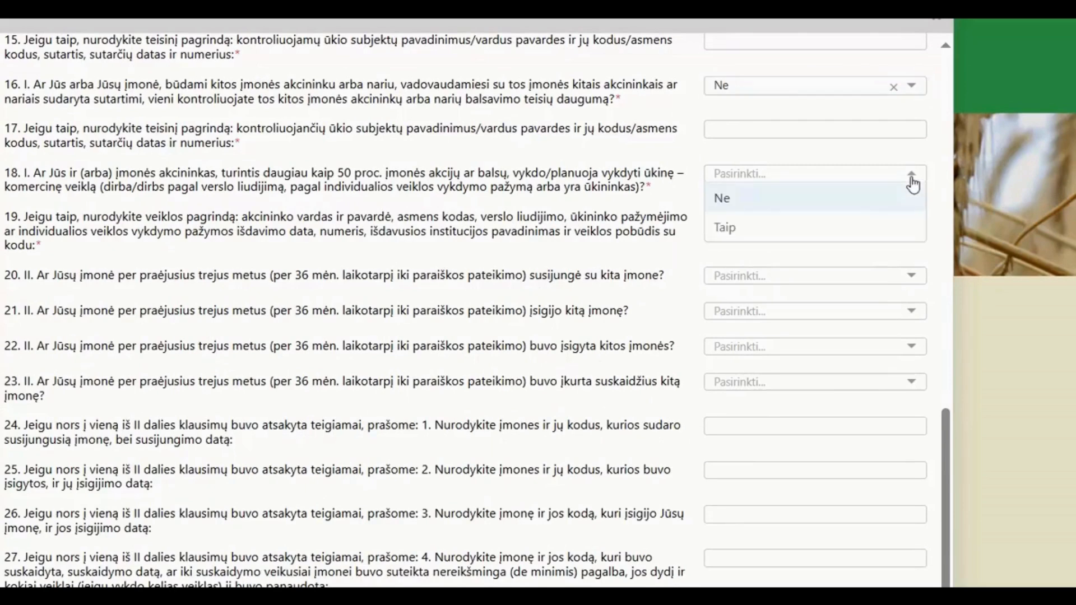
click(738, 208)
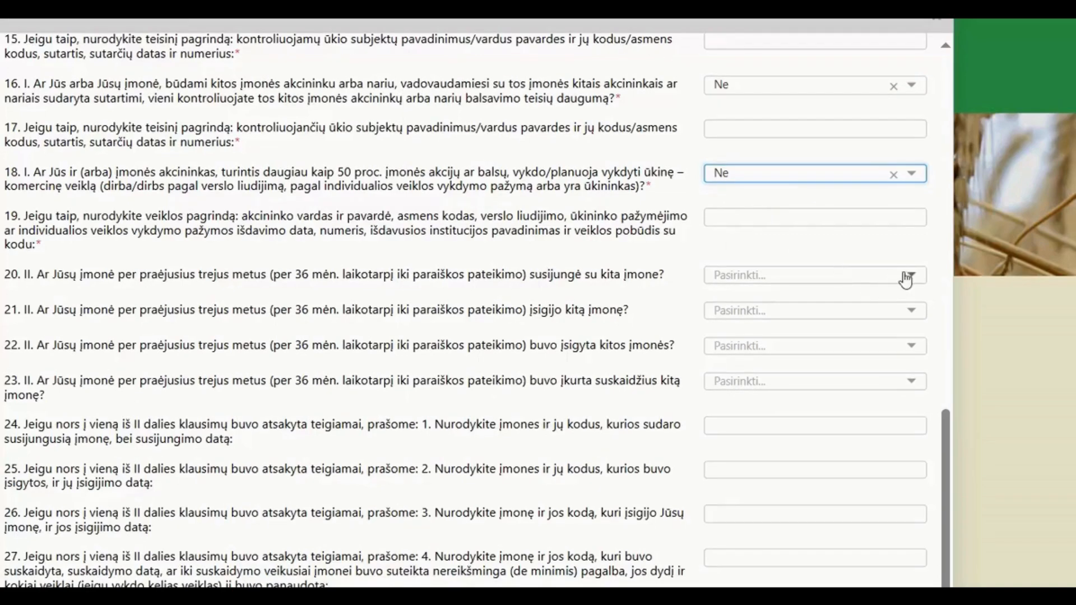
Answer Ne to questions 20, 21, 22 and 23 of the de minimis questionnaire.
click(907, 278)
click(817, 301)
click(903, 315)
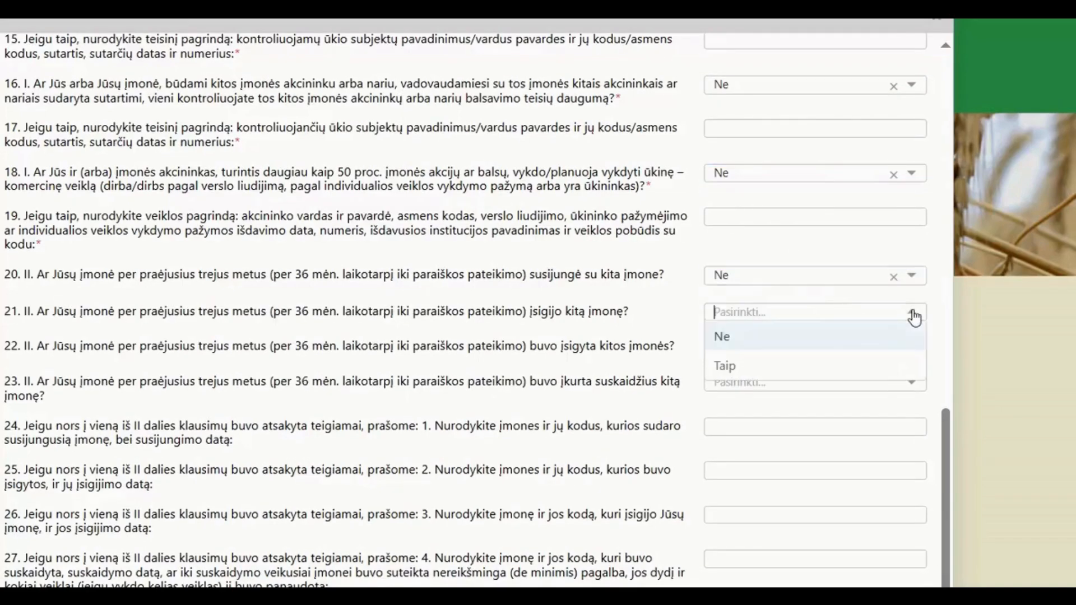
click(816, 340)
click(908, 350)
click(821, 378)
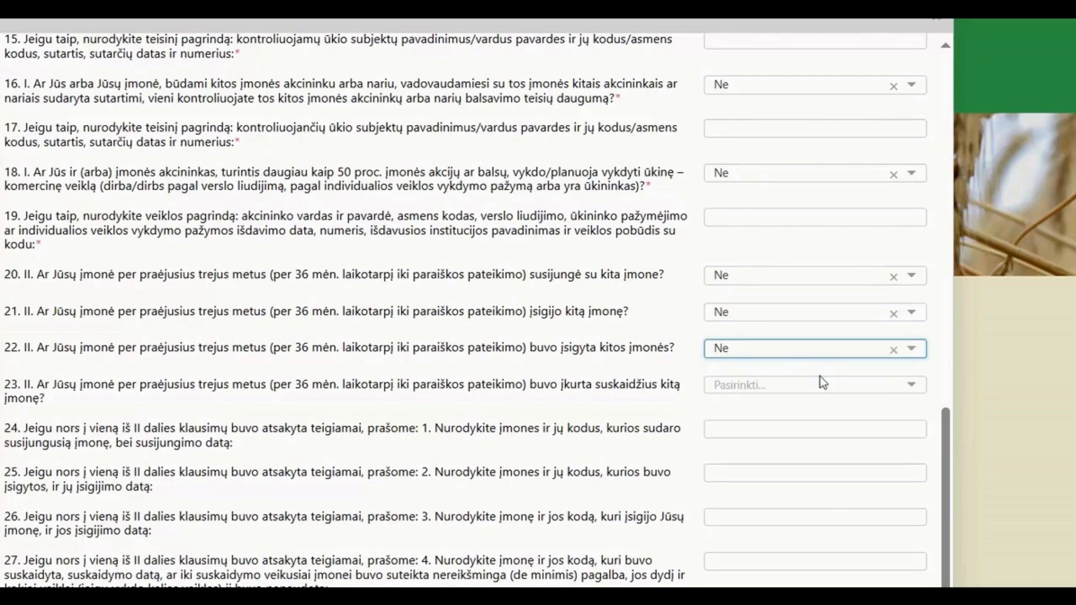
click(915, 387)
click(806, 410)
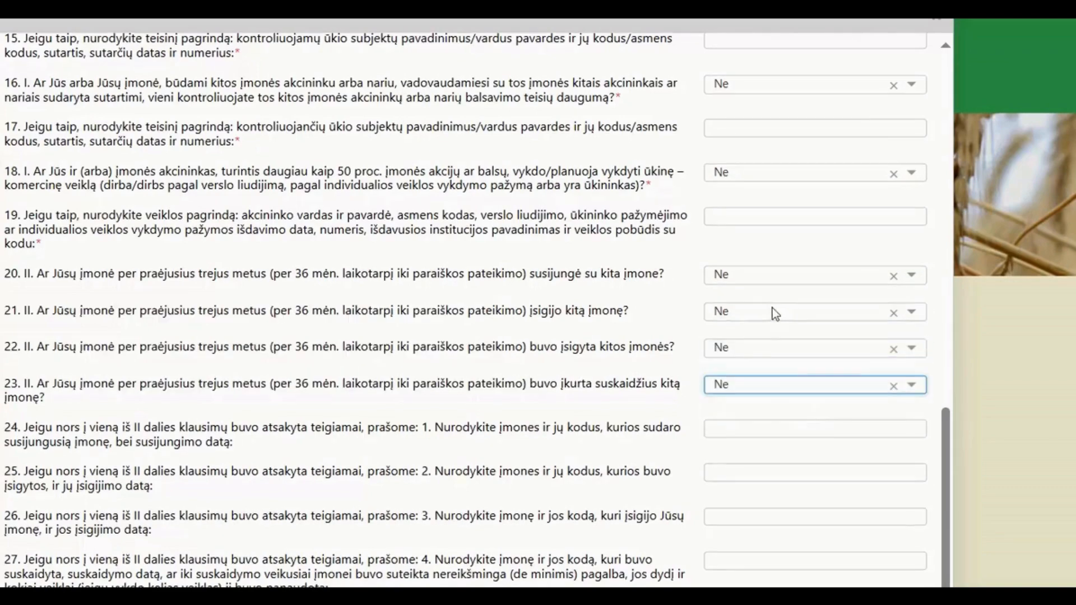
Try to advance from the de minimis questionnaire to the next page of the application.
scroll(674, 287, down, 5)
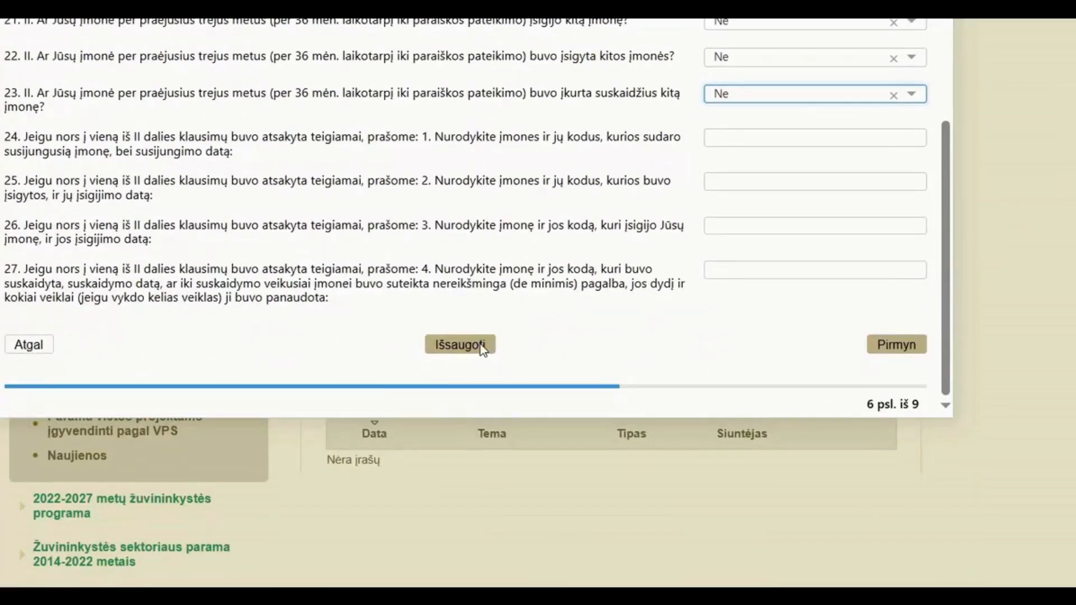
click(907, 345)
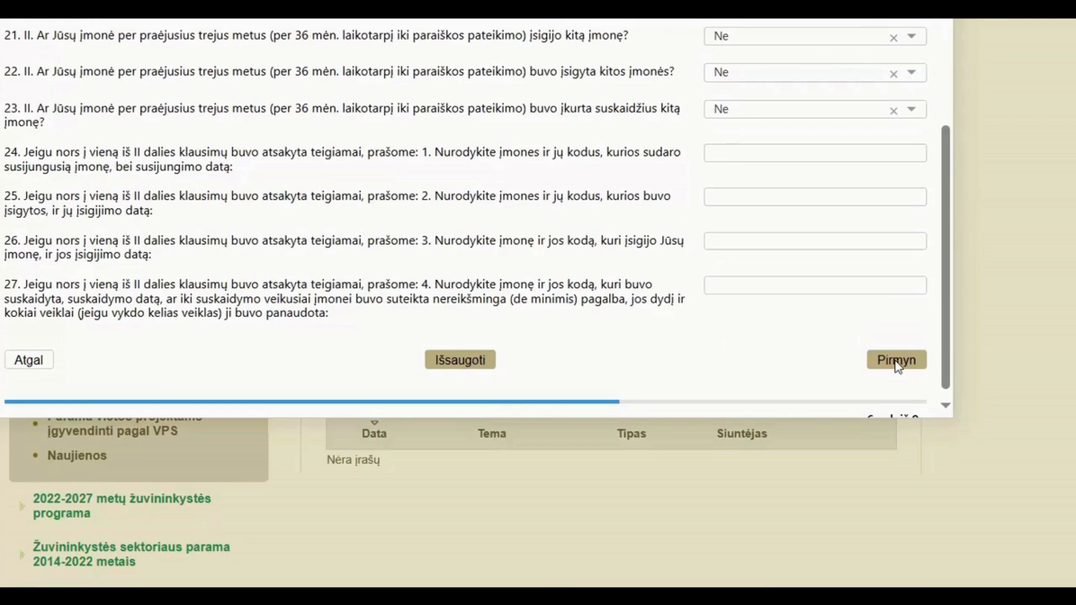
click(898, 368)
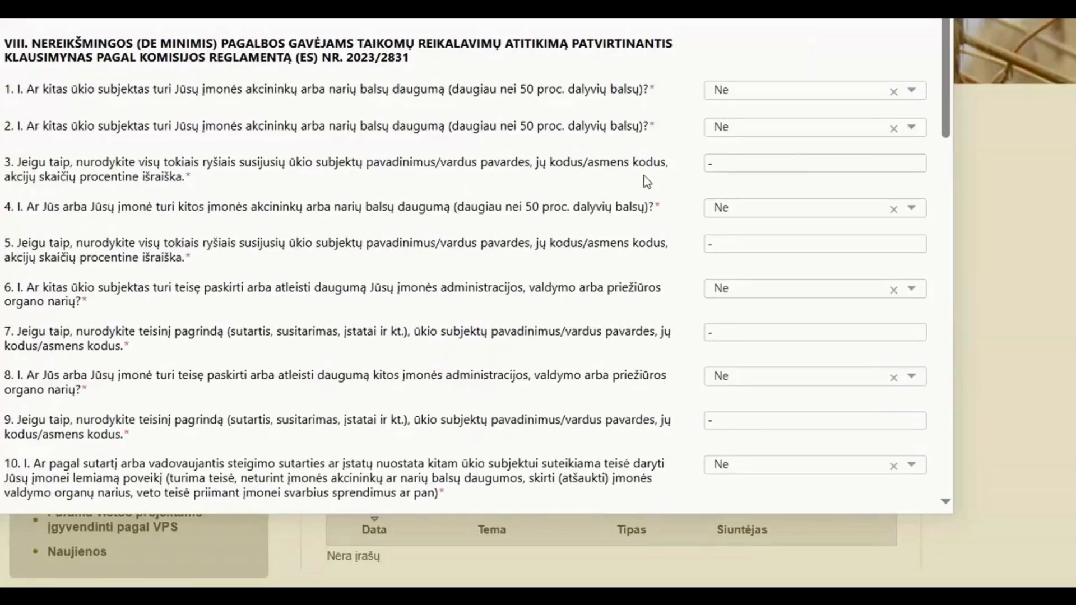
Re-enter a dash (-) as the answer to question 3 of the de minimis questionnaire and proceed to the next page.
click(741, 162)
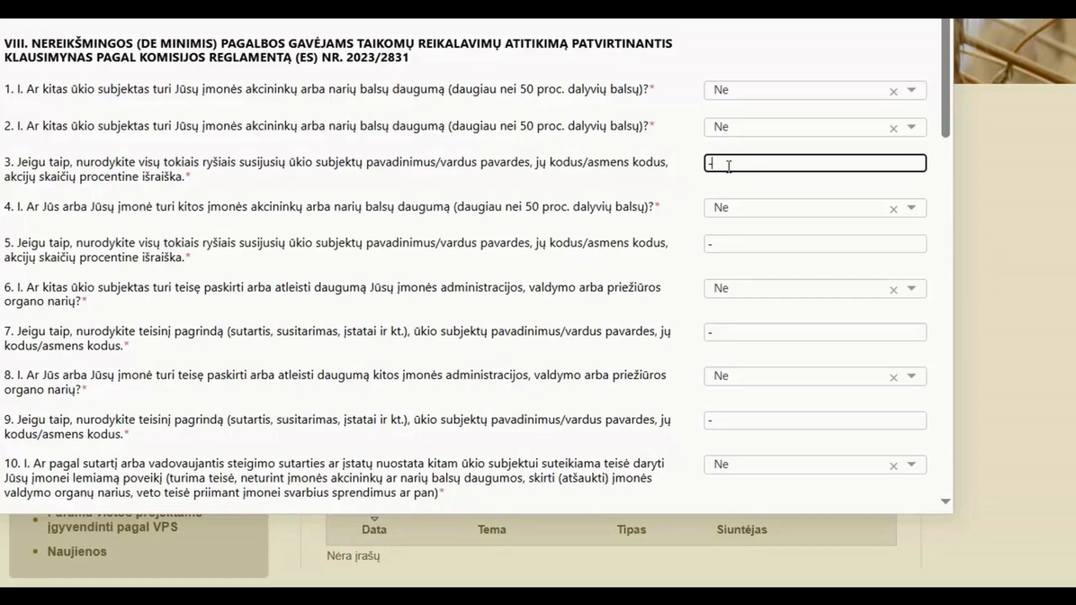
key(BackSpace)
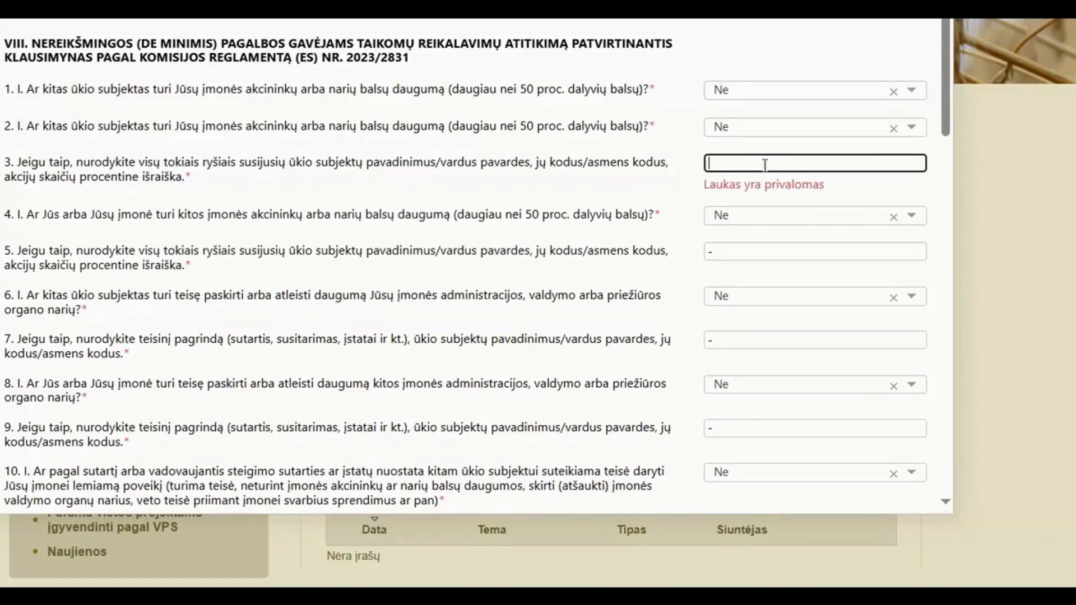
text(-)
scroll(738, 165, down, 15)
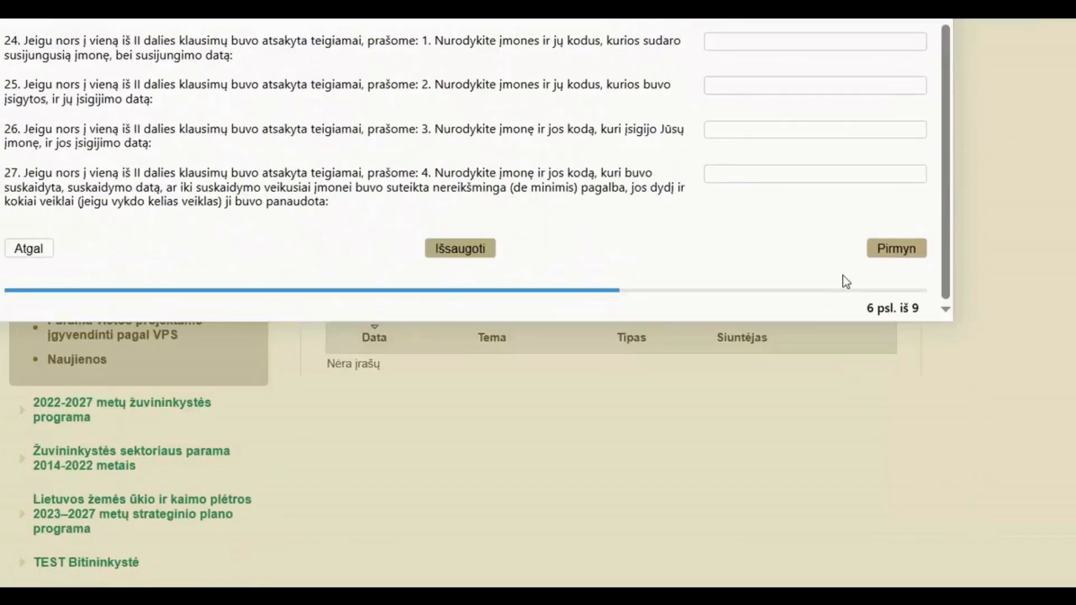
click(899, 251)
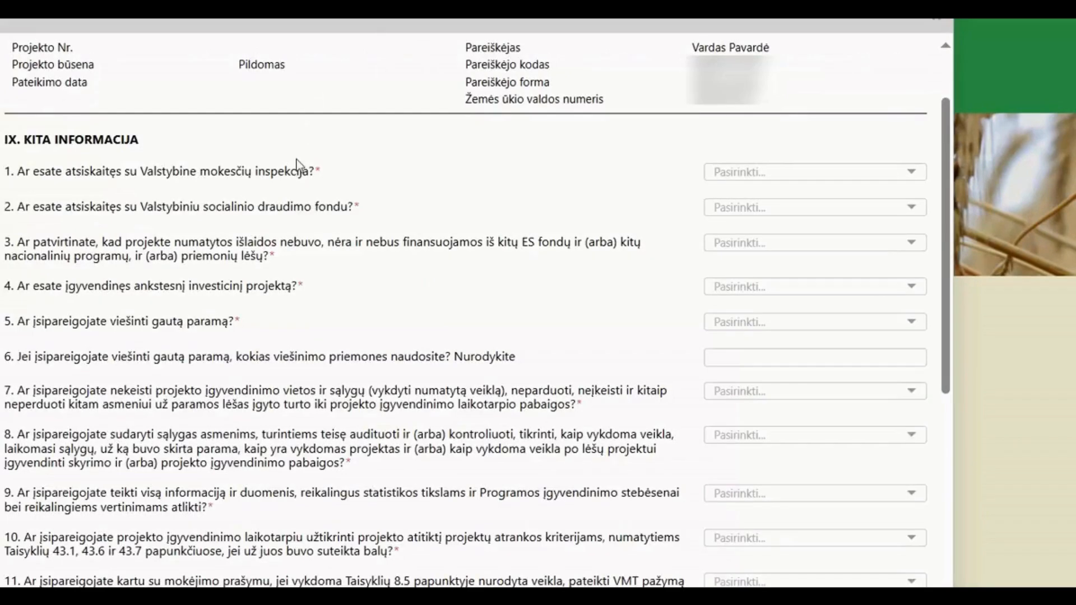
Answer Taip to questions 1, 2 and 3 of section IX, Kita informacija.
click(917, 176)
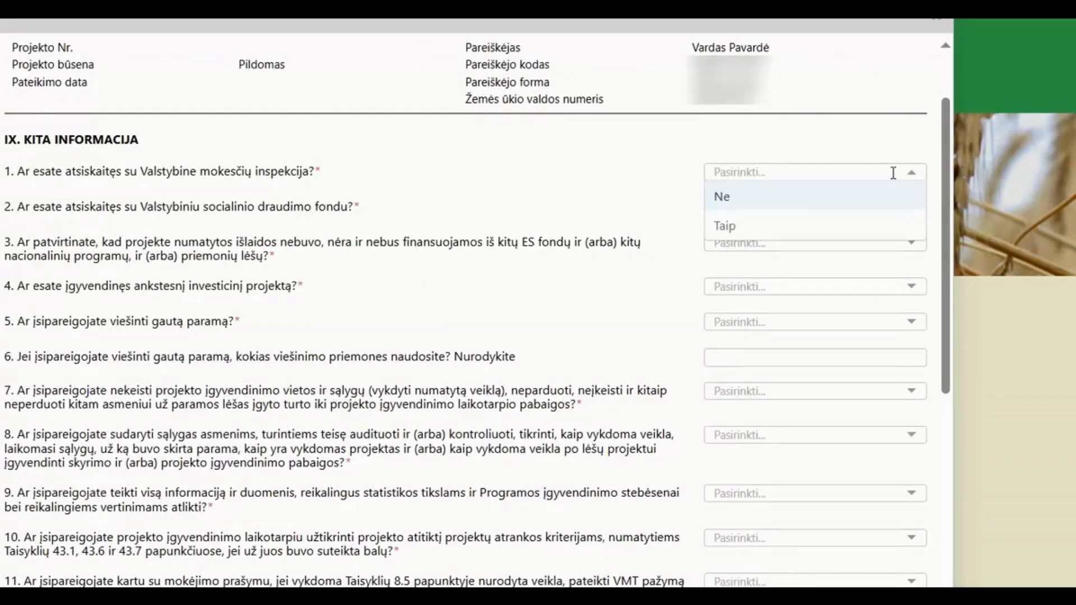
click(791, 227)
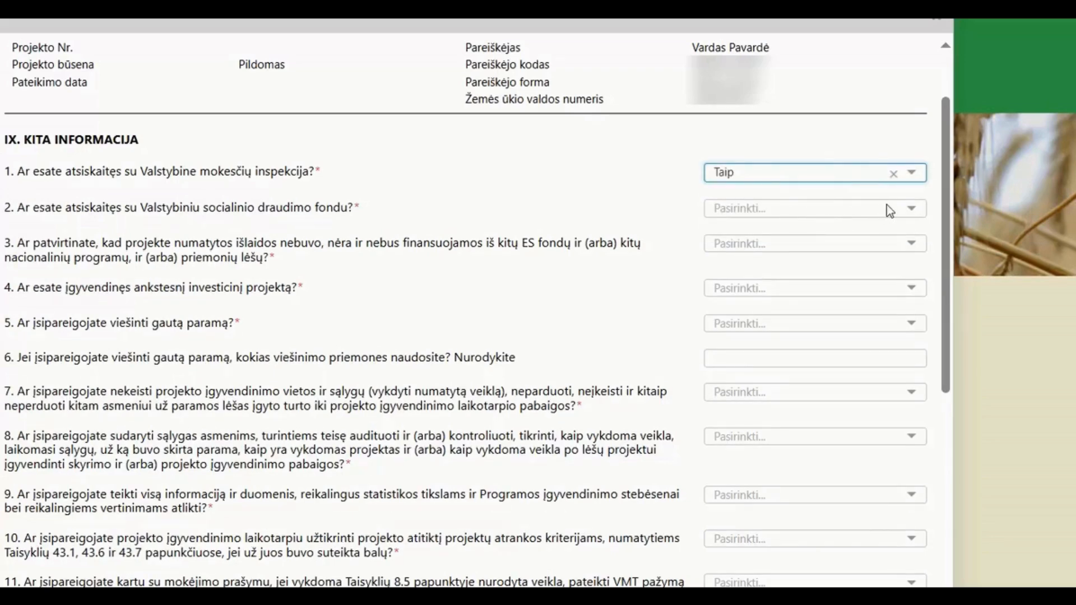
click(909, 211)
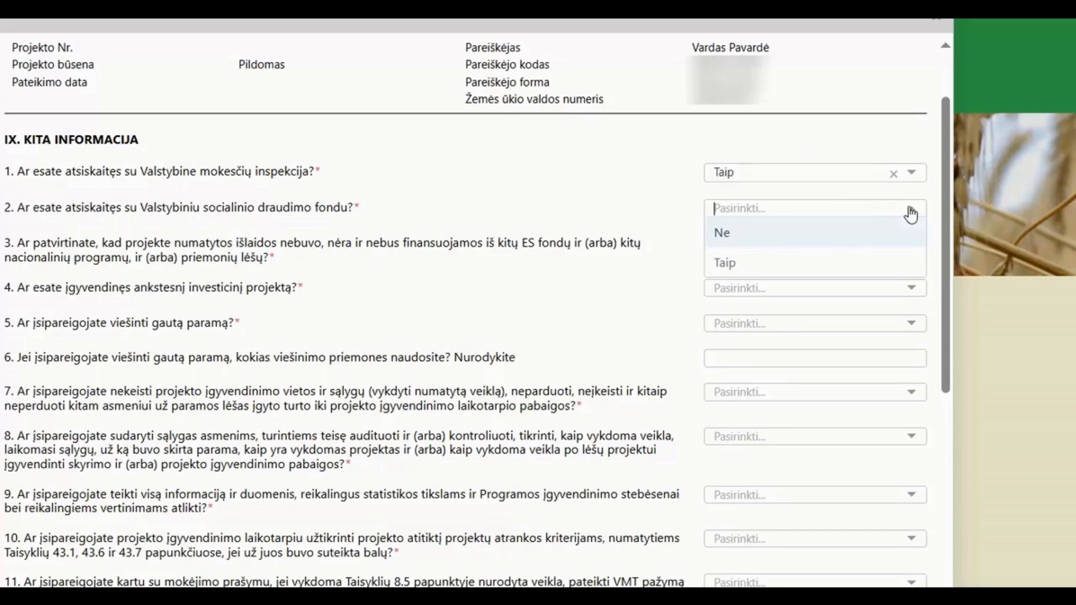
click(756, 261)
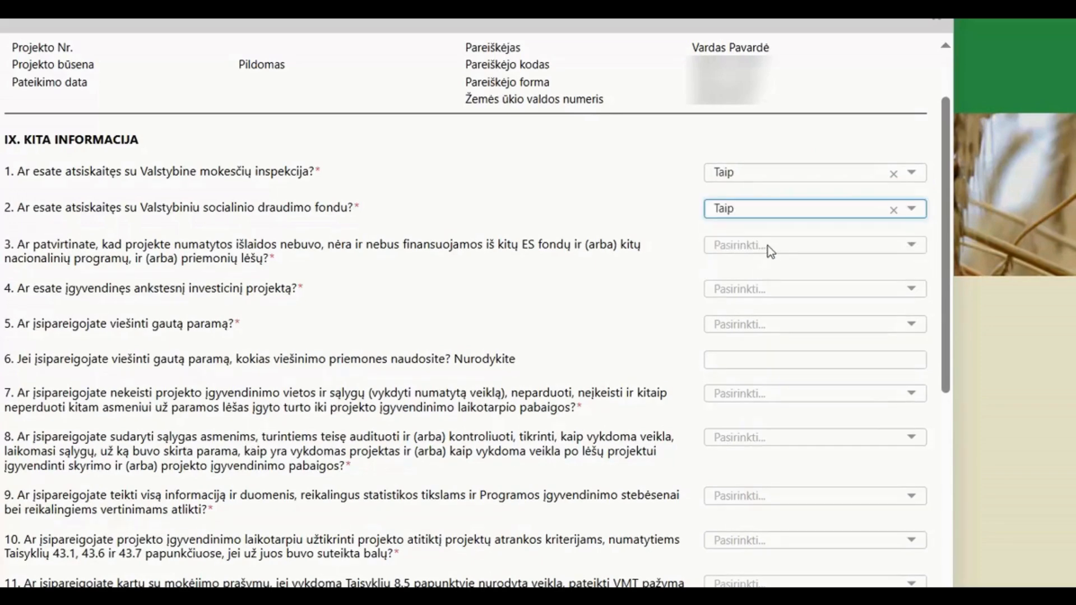
click(915, 245)
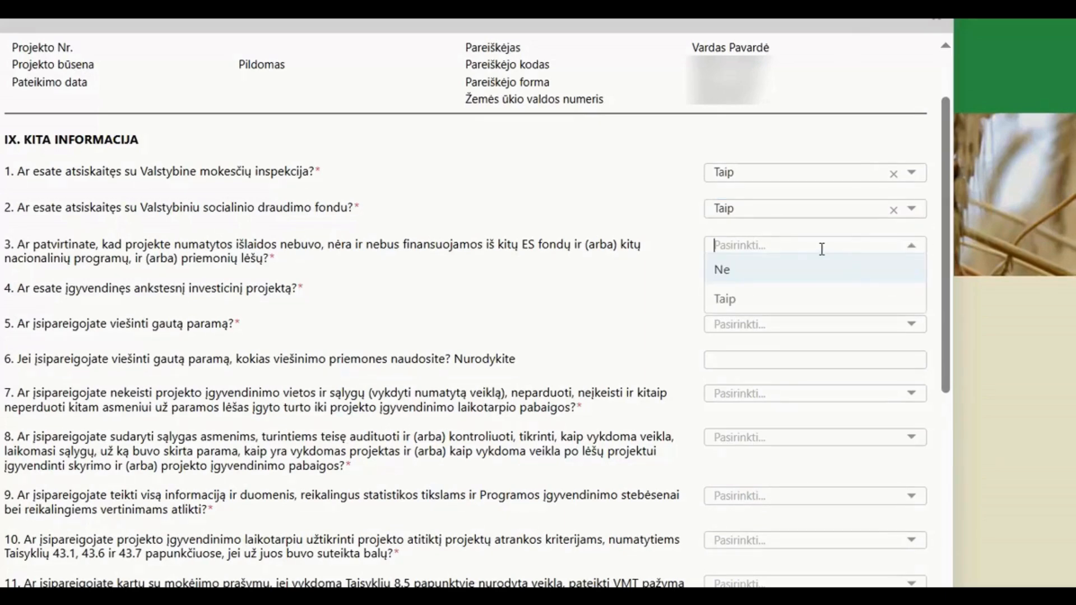
click(753, 294)
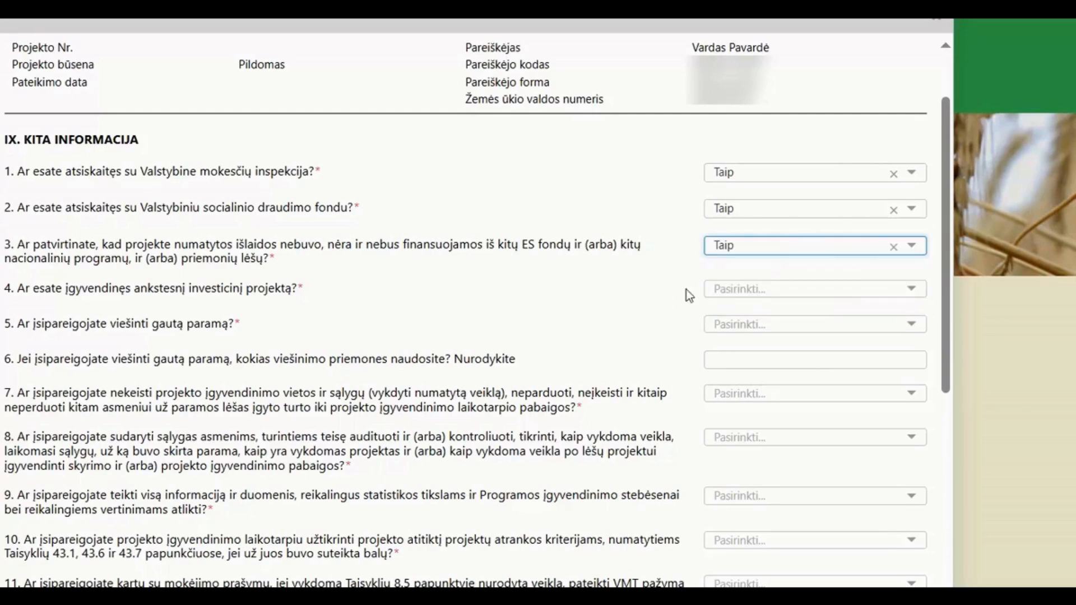
Answer Ne to question 4 about having implemented an earlier investment project.
click(920, 291)
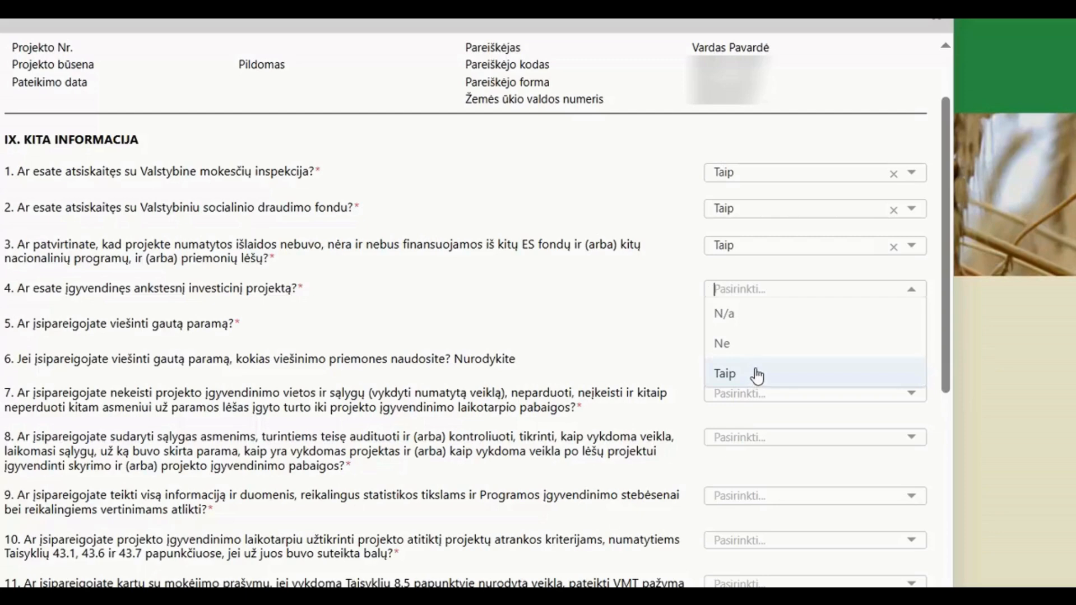
click(758, 348)
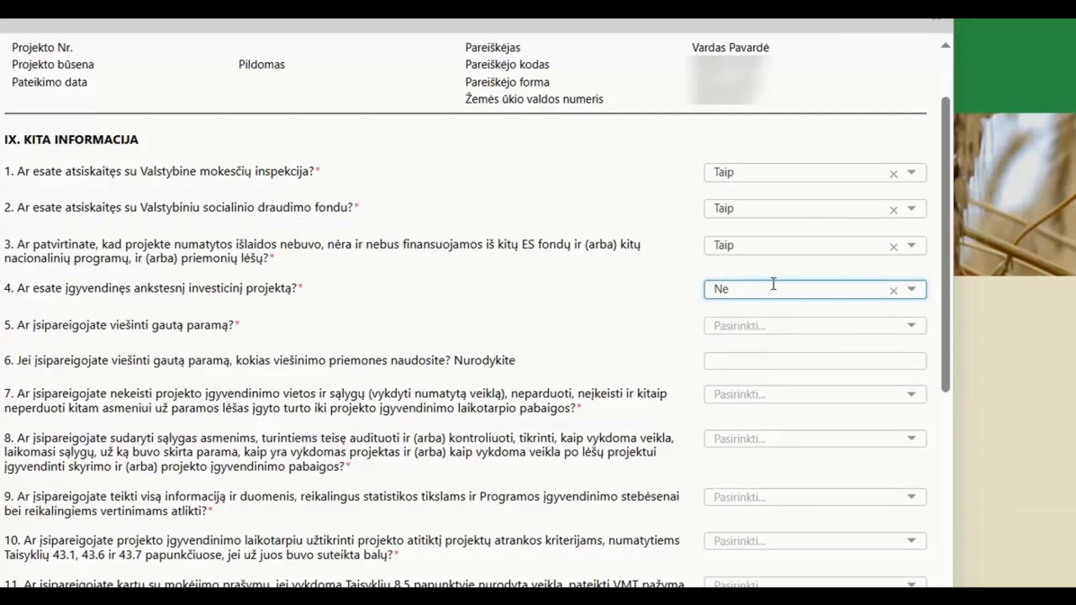
scroll(818, 284, down, 2)
scroll(818, 285, down, 6)
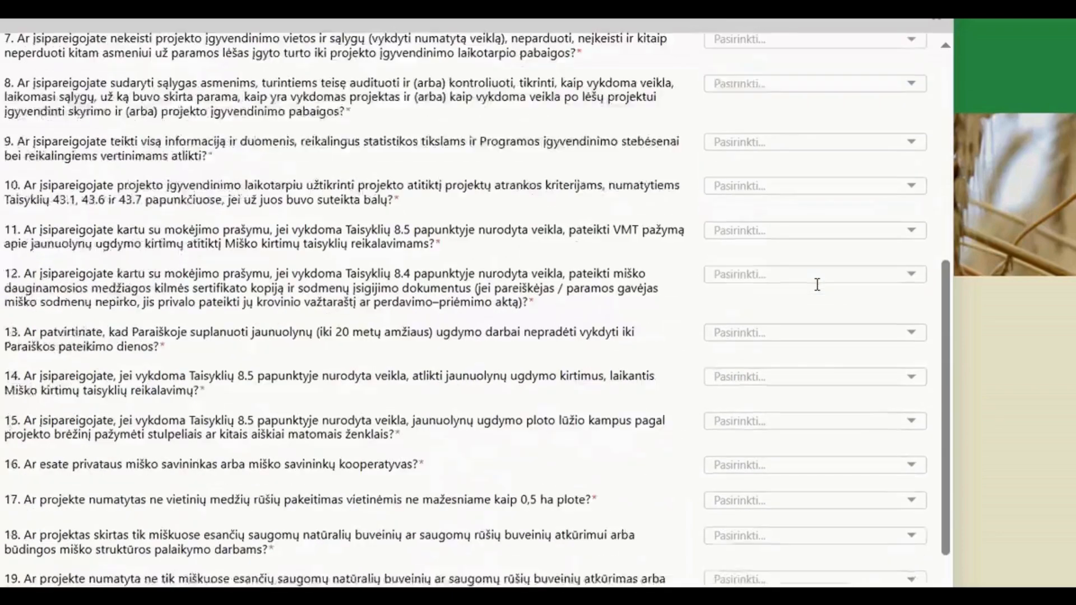
scroll(817, 285, up, 6)
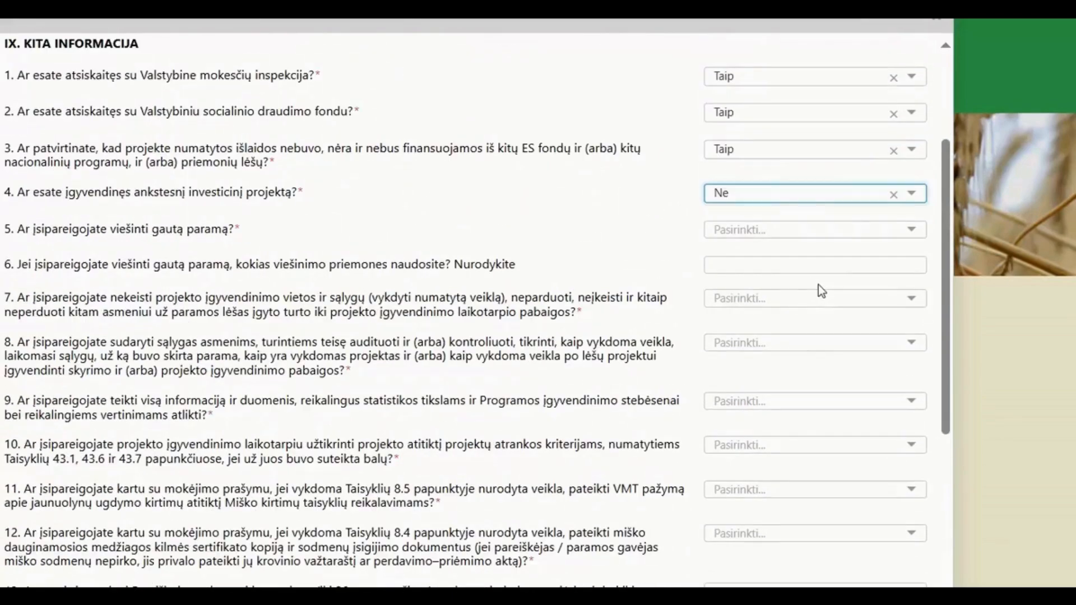
Change the answer to question 4 about the earlier investment project to Taip.
click(893, 194)
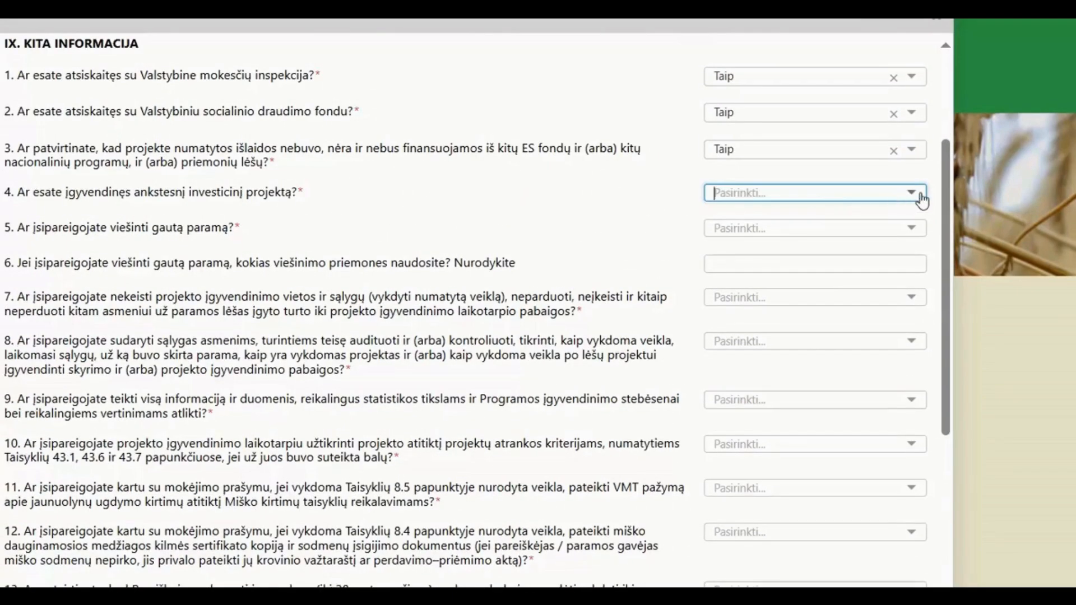
click(915, 196)
click(800, 287)
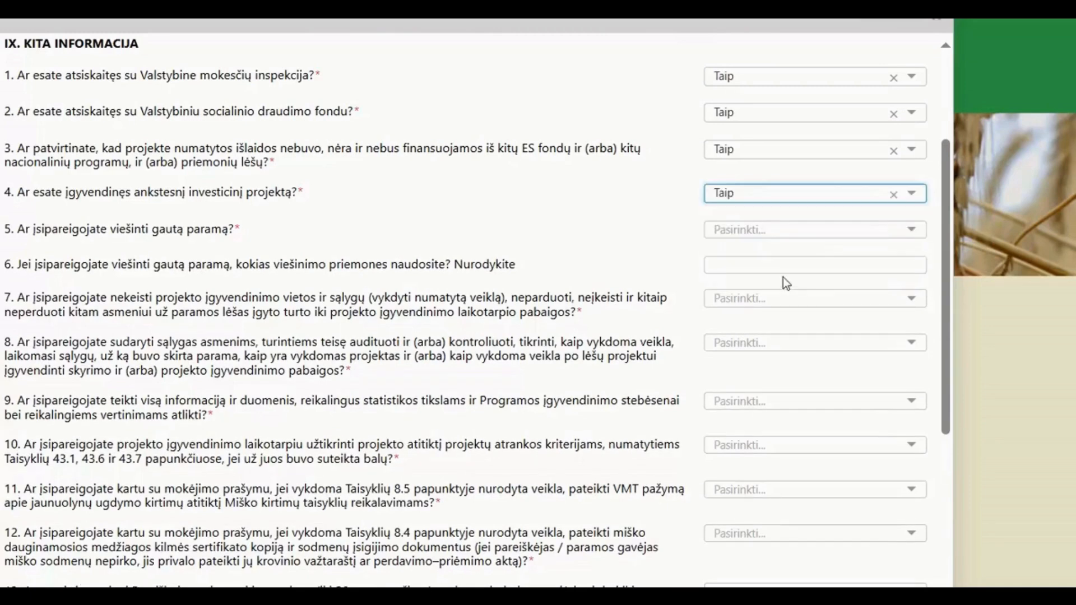
Answer Taip to question 5 on publicising the support and enter "stendas" as the publicity measure in question 6.
click(911, 230)
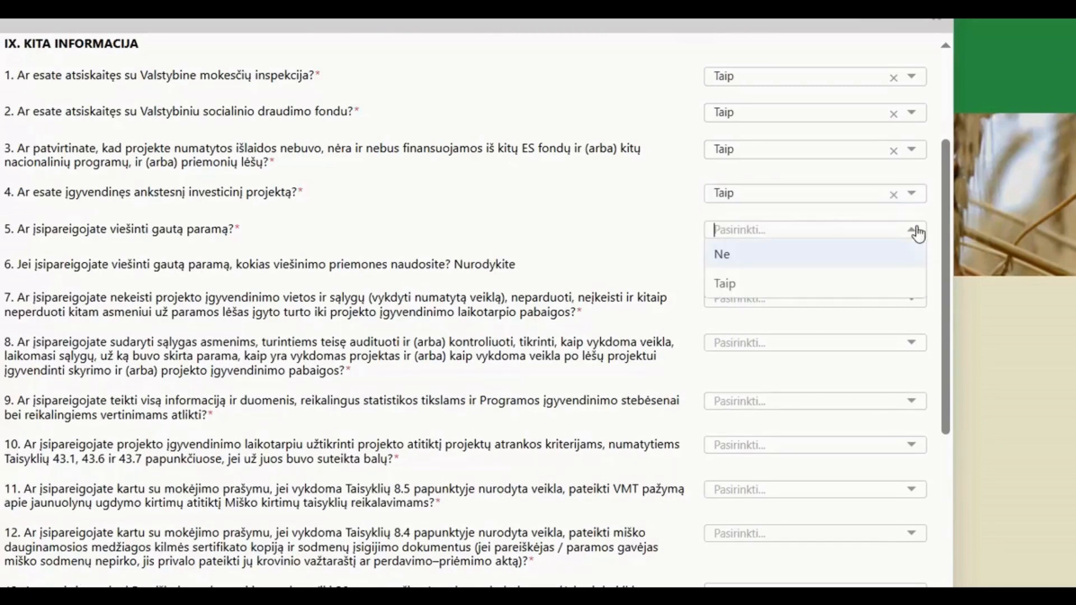
click(829, 289)
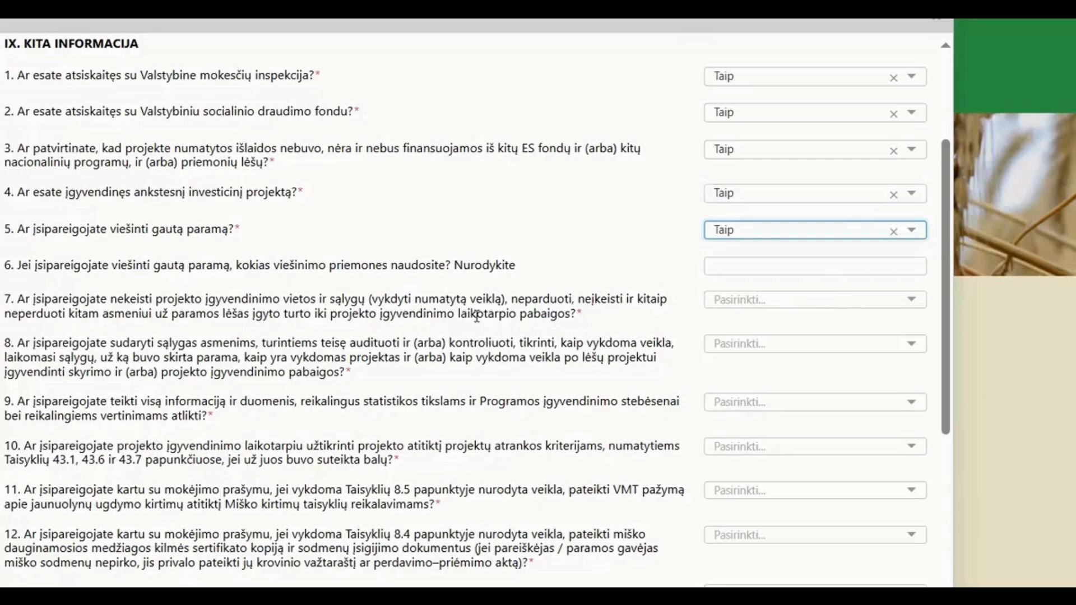
click(747, 269)
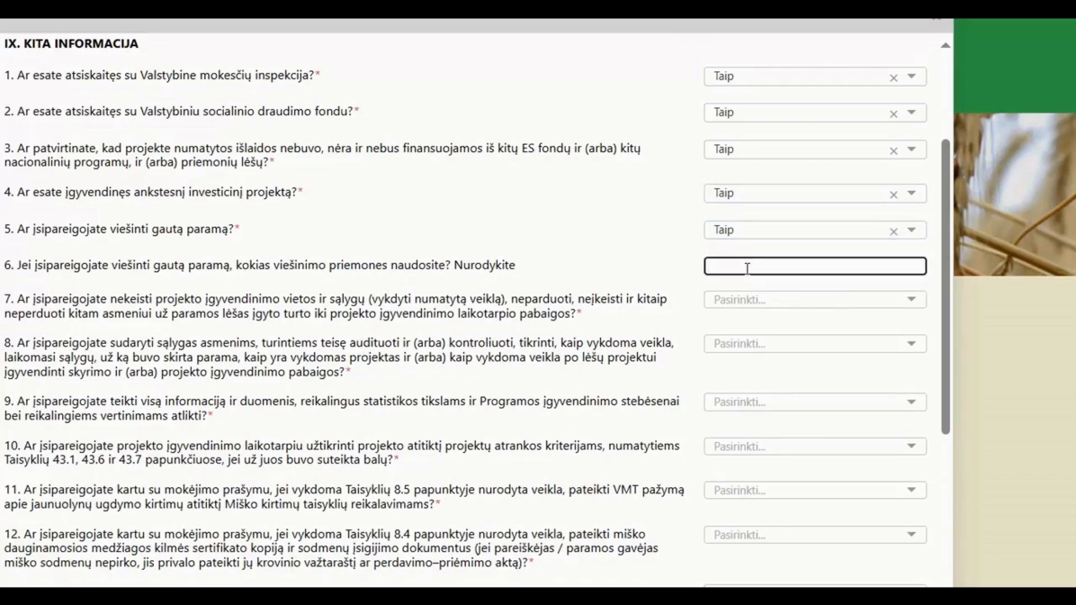
text(stendas)
Answer Taip to questions 7, 8 and 9 of section IX, Kita informacija.
click(805, 301)
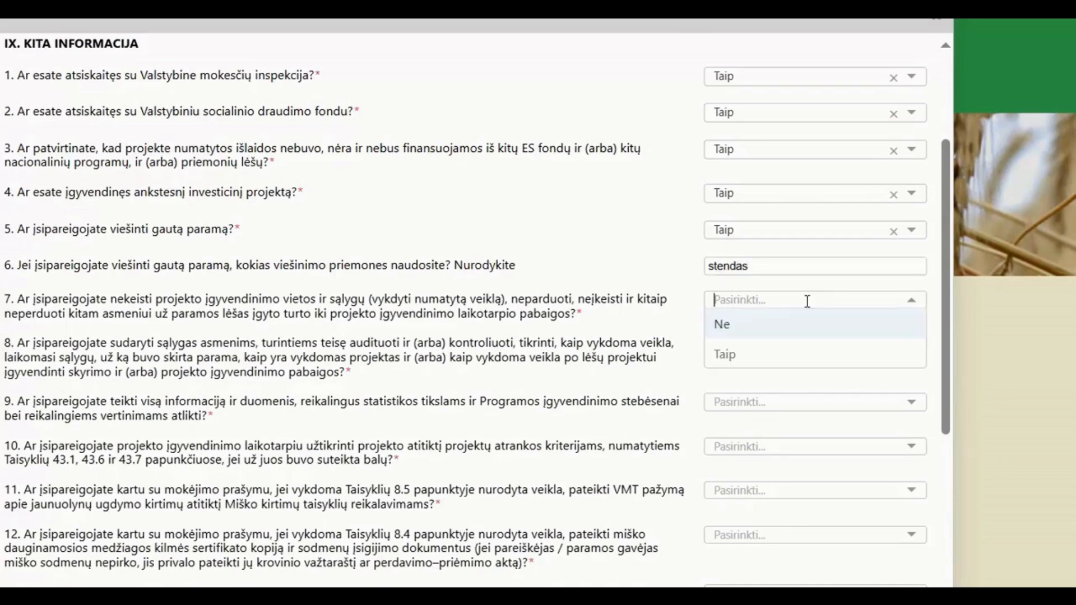
click(751, 356)
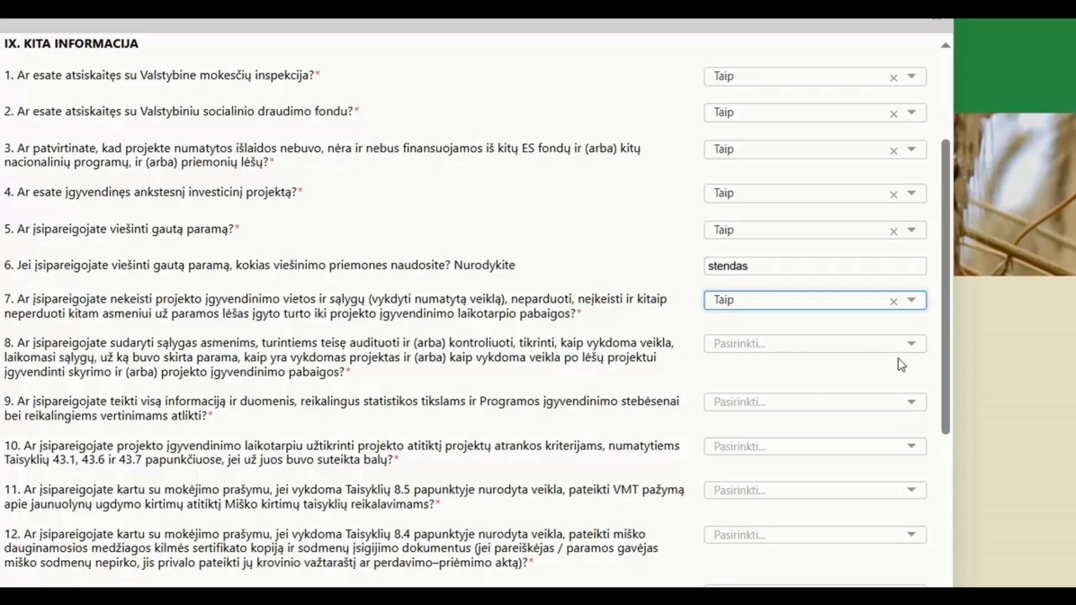
click(915, 352)
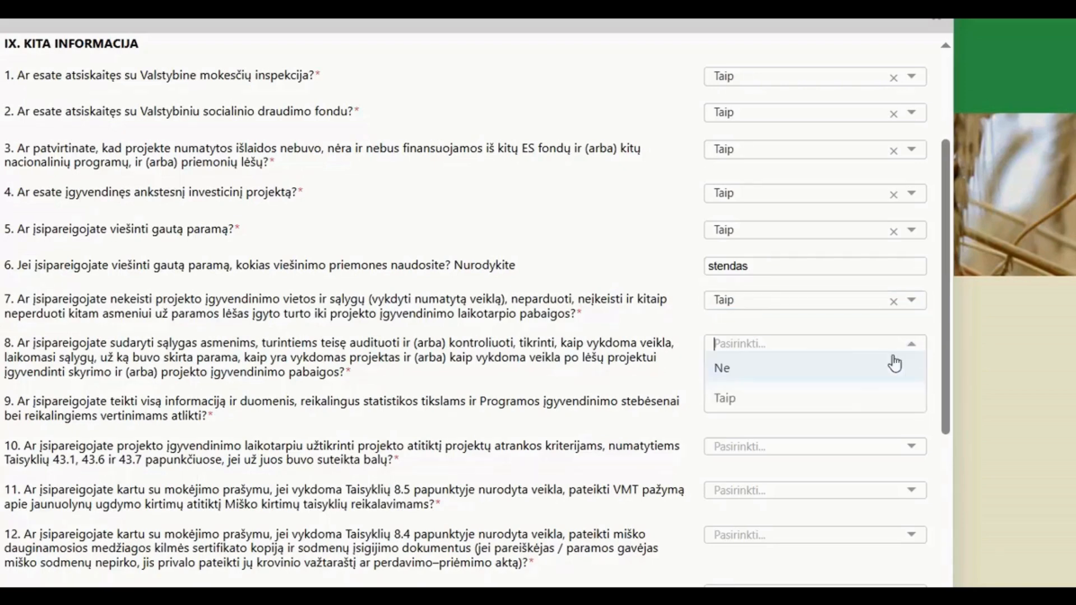
click(831, 398)
scroll(448, 324, down, 3)
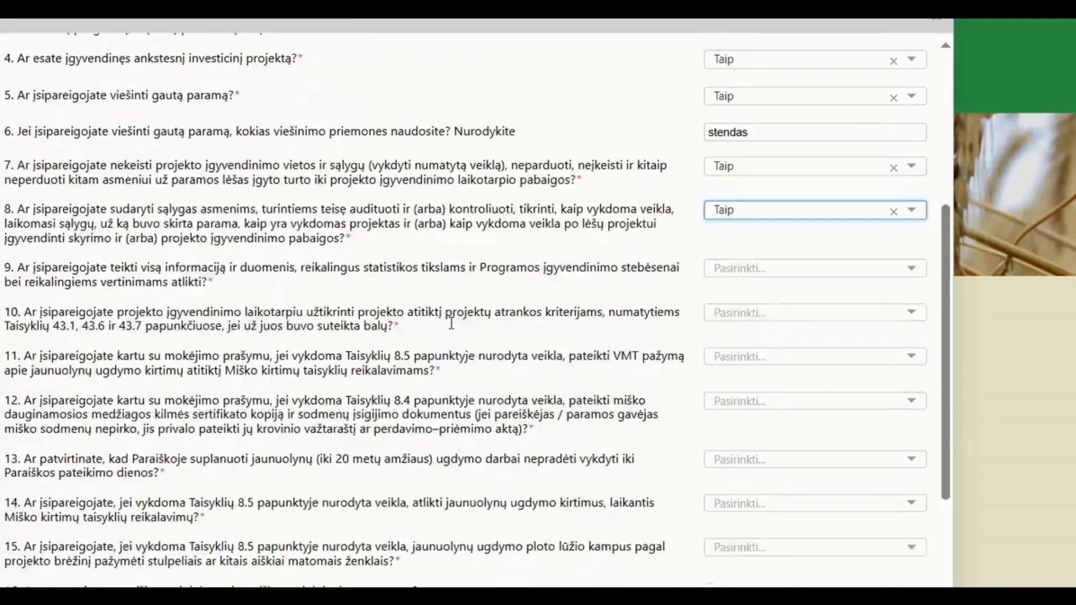
click(912, 222)
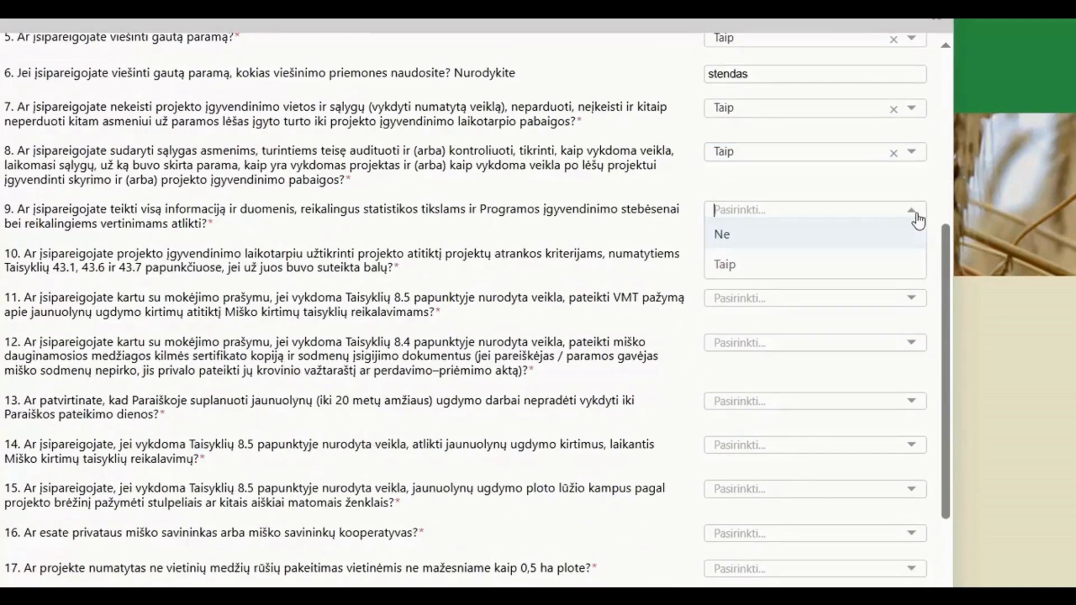
click(852, 264)
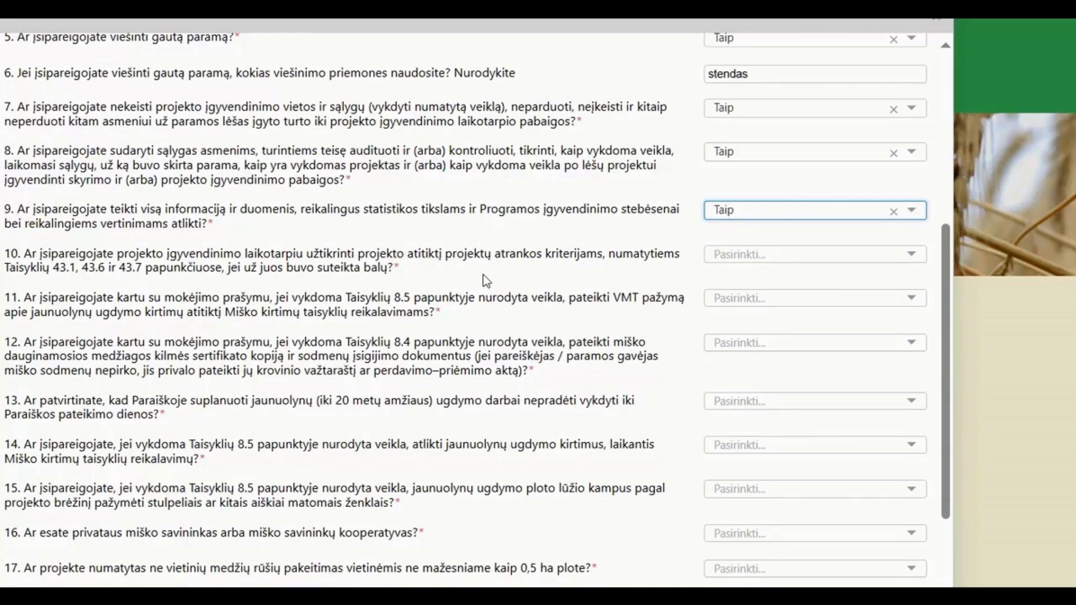
Answer Taip to question 10 on meeting the project selection criteria and question 11 on providing the VMT certificate.
click(913, 254)
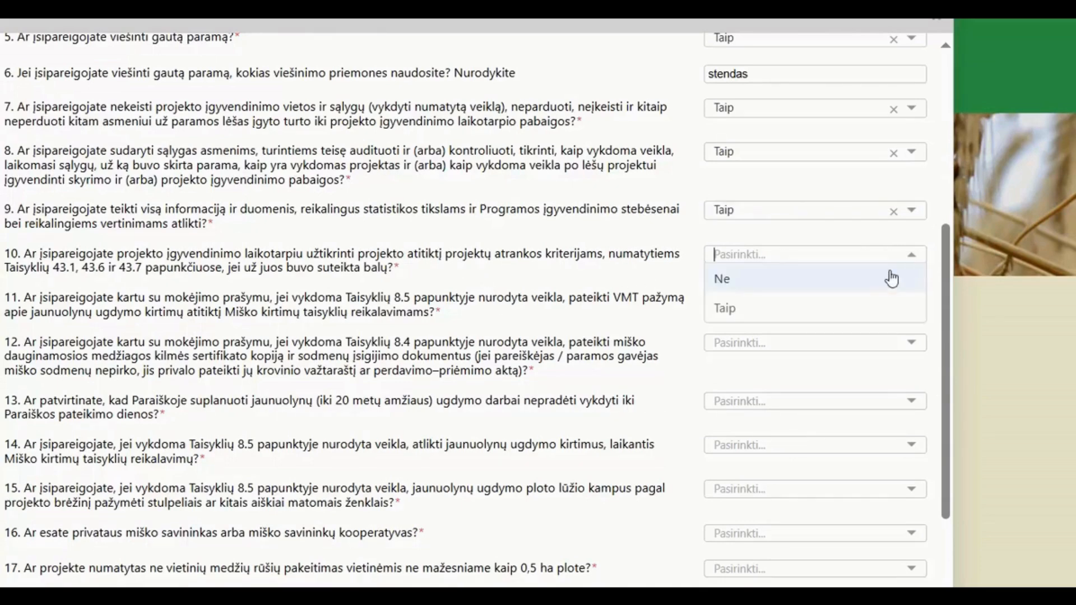
click(853, 305)
click(918, 308)
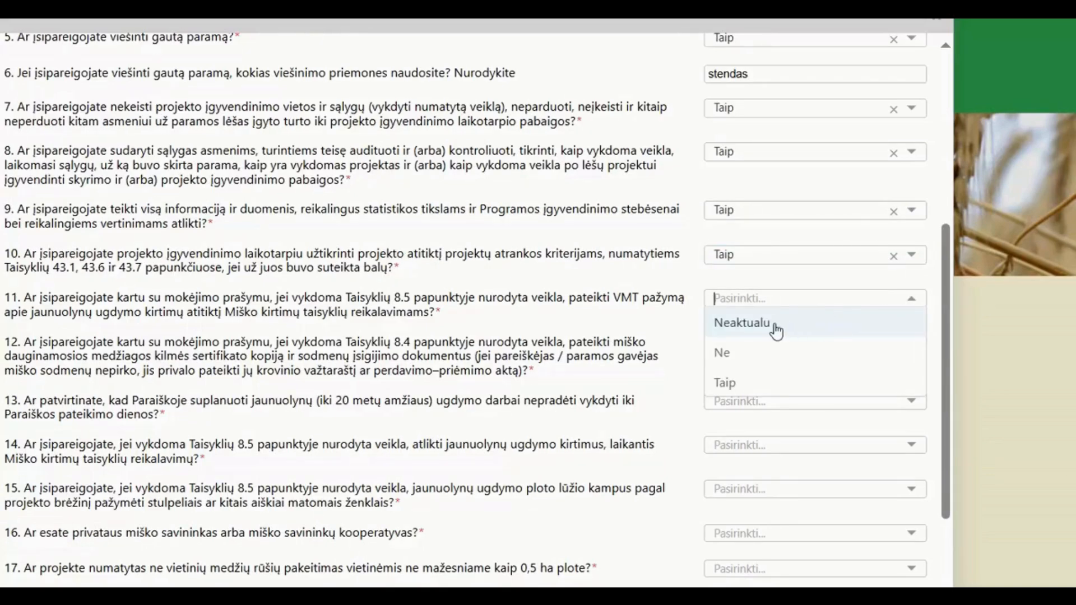
click(749, 382)
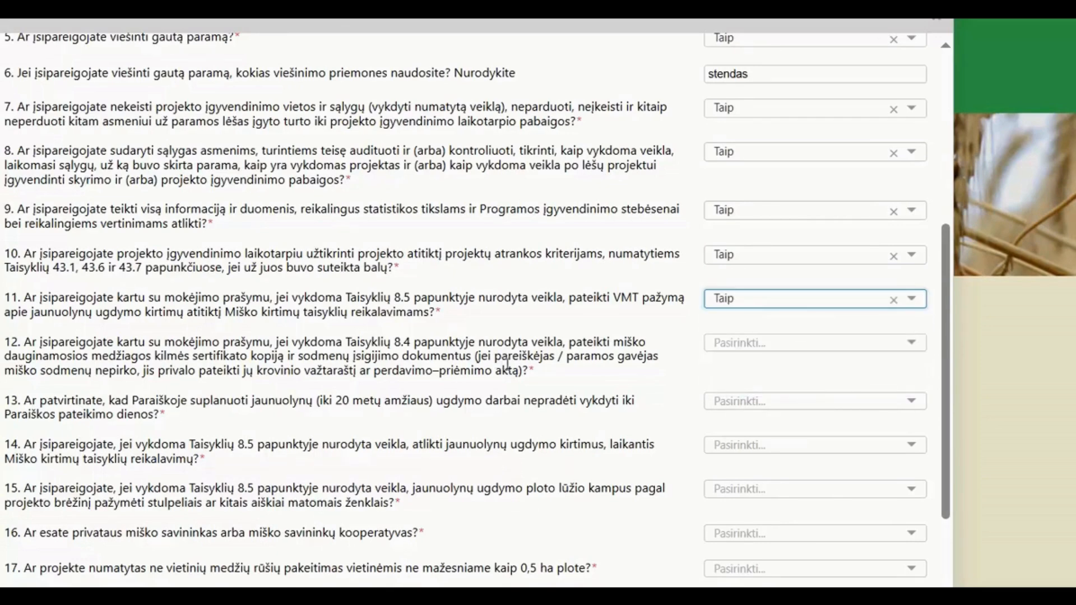
Set the answer to question 12 on forest reproductive material and seedling purchase documents to Neaktualu.
click(913, 343)
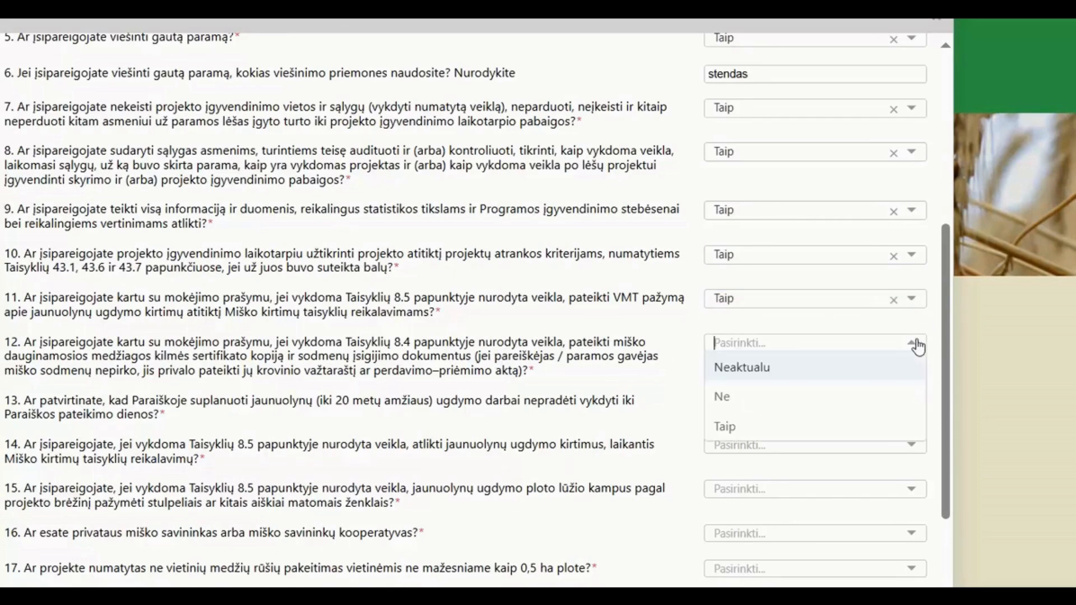
click(765, 430)
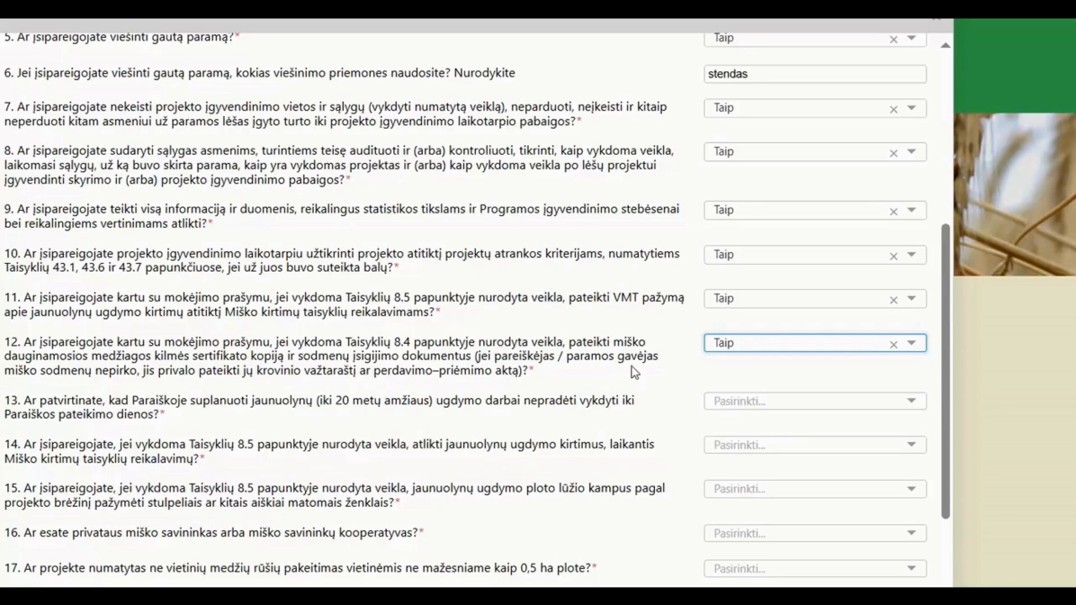
click(904, 352)
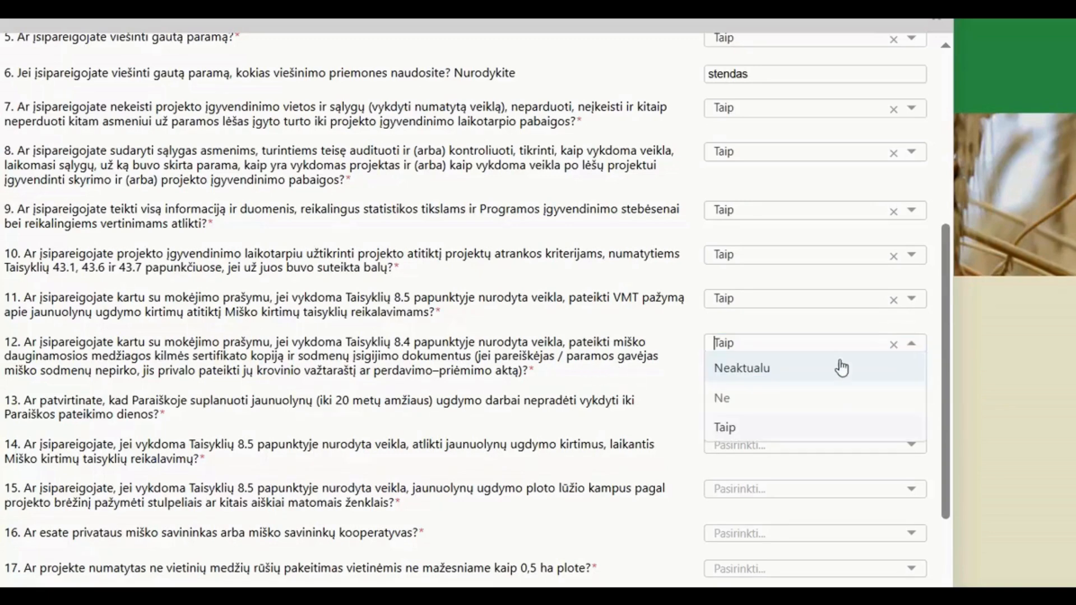
click(782, 375)
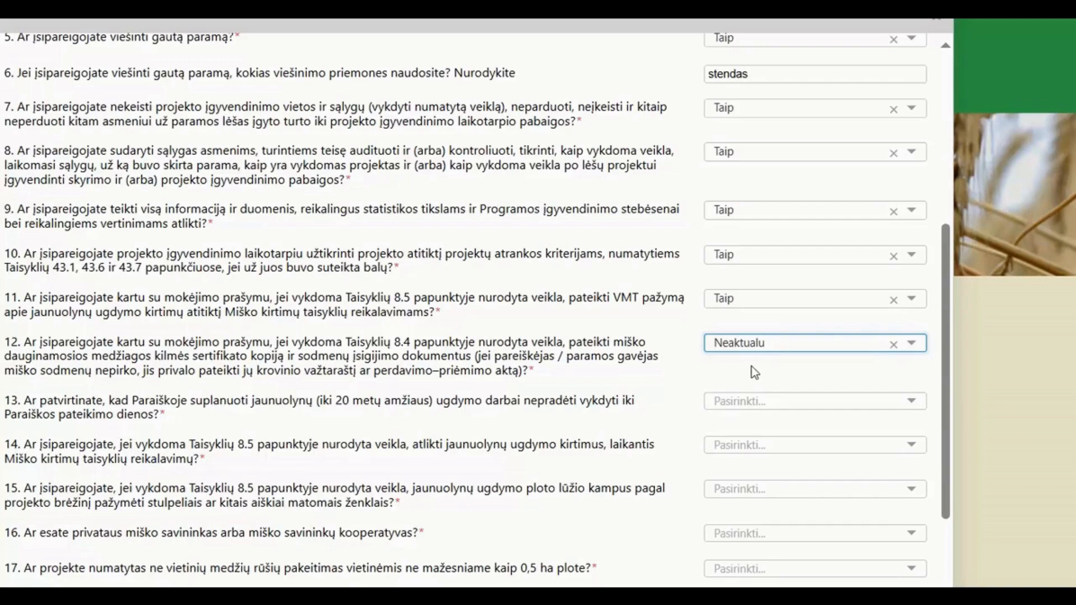
Answer Taip to questions 13, 14 and 15 on the start of works, felling rules and marking the plot corners.
scroll(739, 365, down, 2)
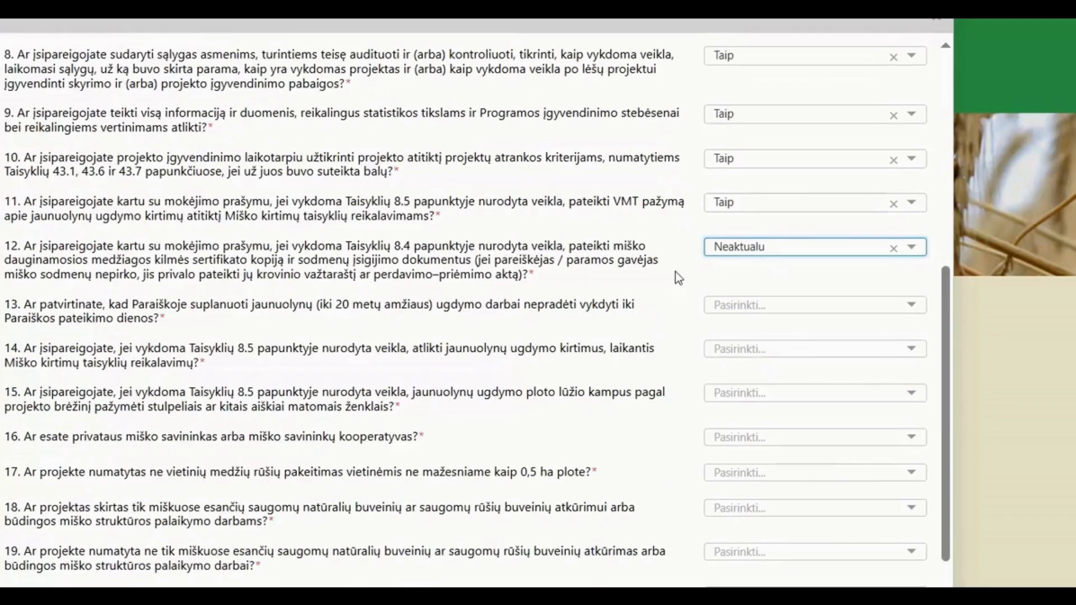
scroll(587, 288, down, 2)
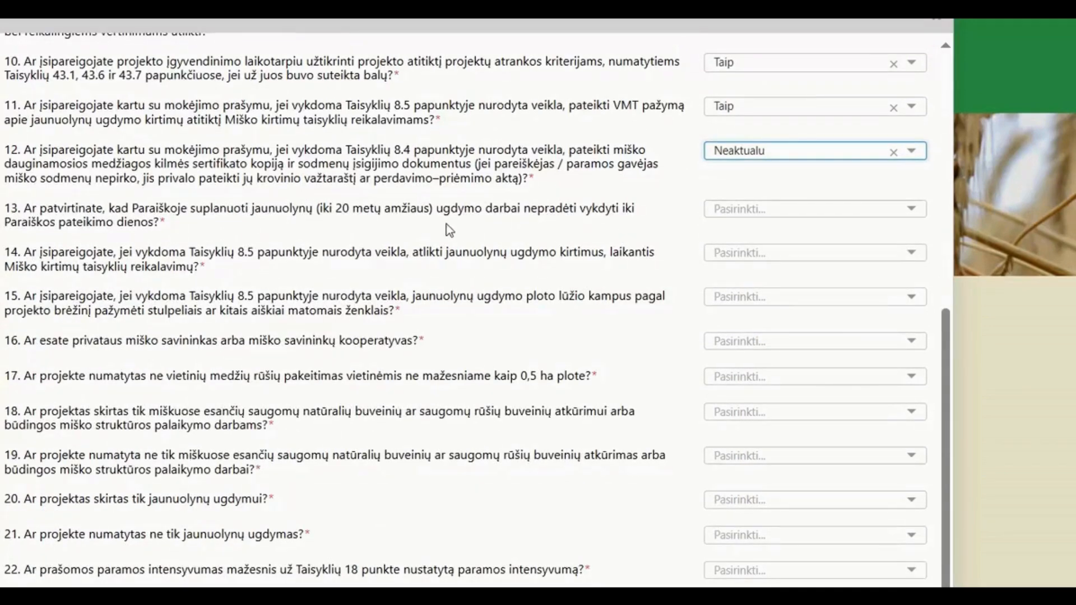
click(902, 213)
click(822, 261)
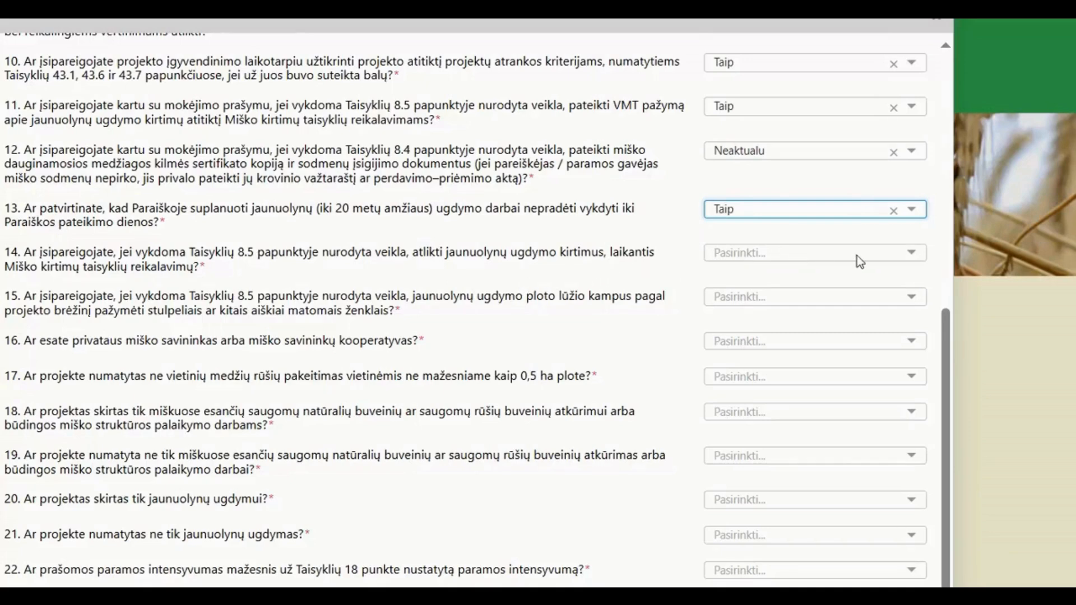
click(916, 263)
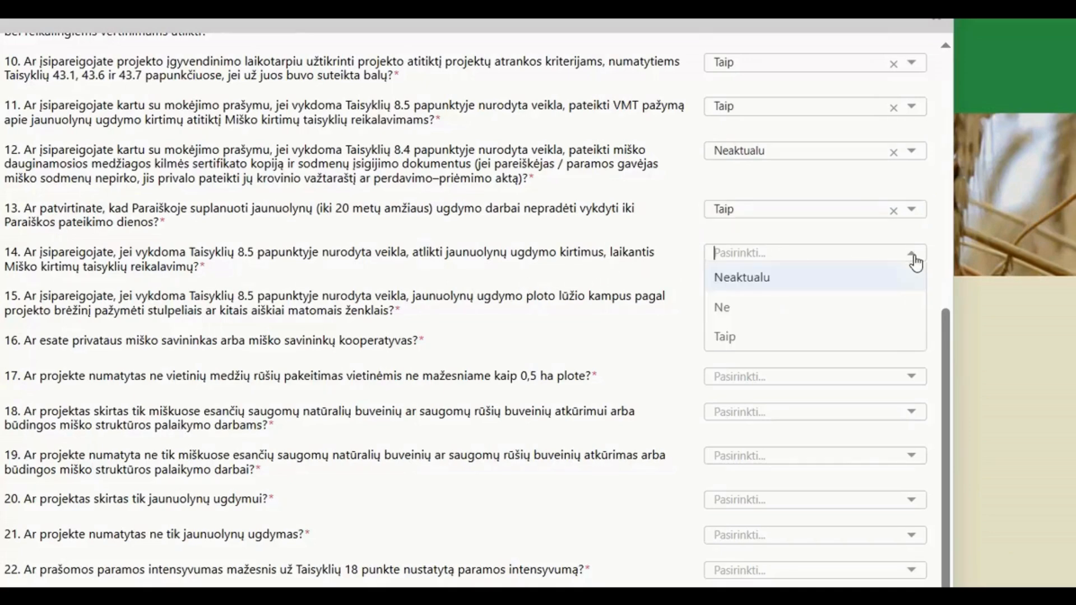
click(763, 343)
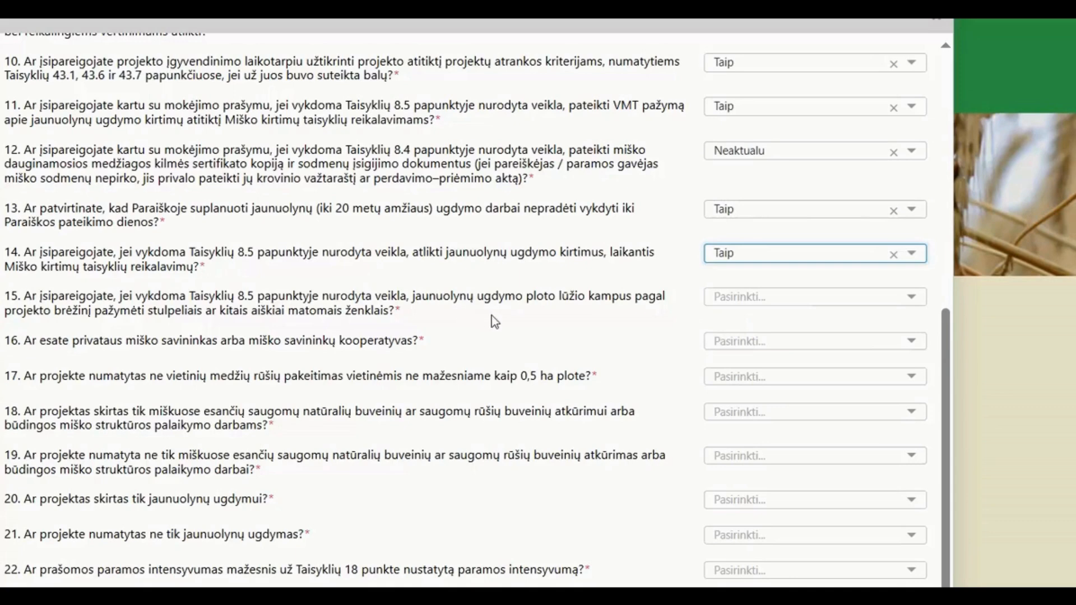
click(899, 301)
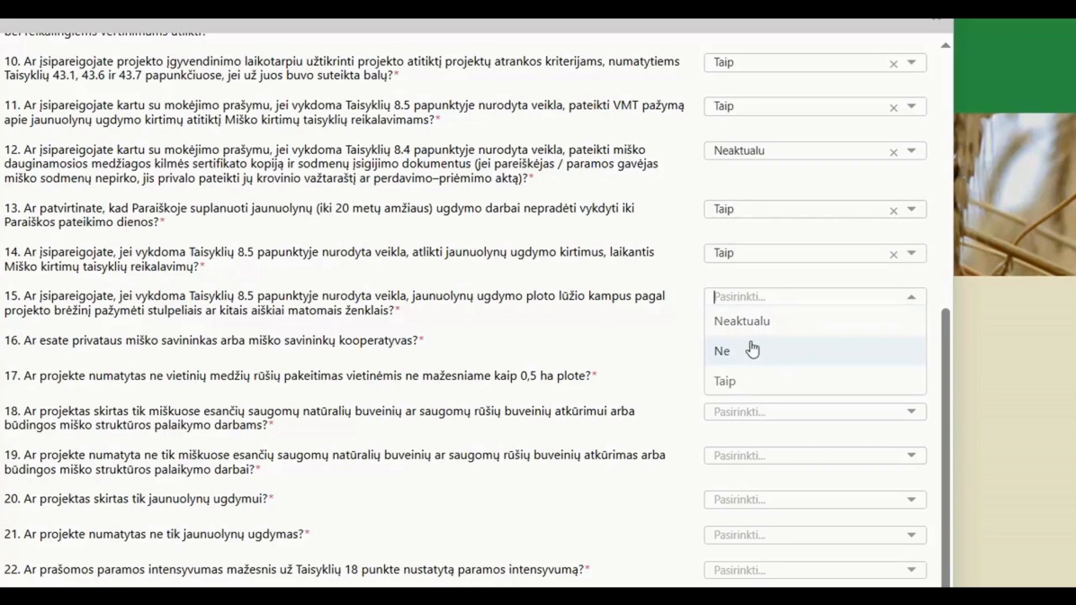
click(728, 381)
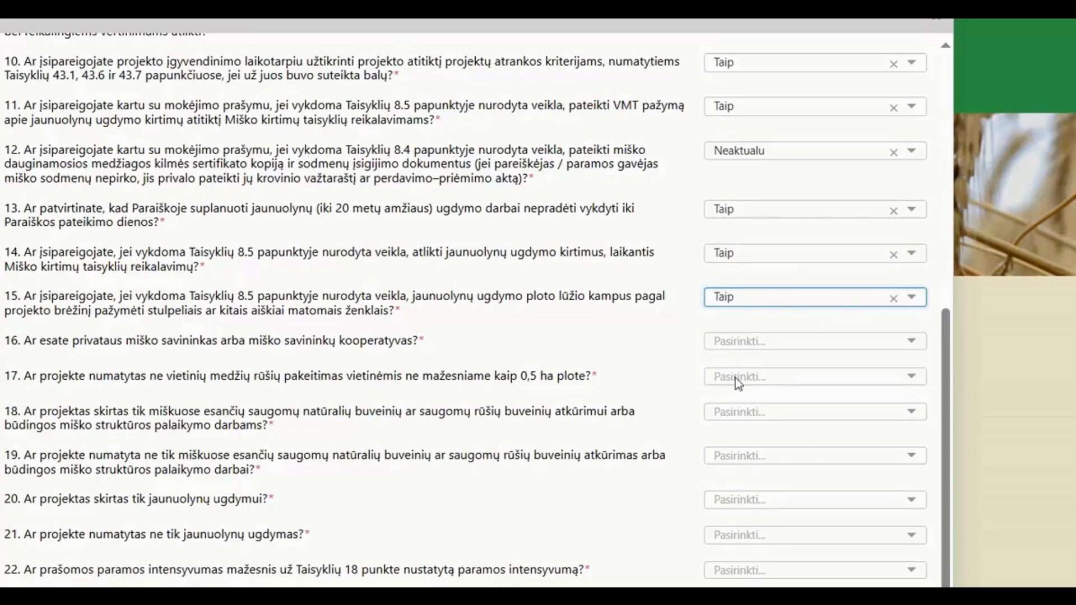
Answer Taip (25 balai) to question 16 about being a private forest owner or forest owners' cooperative.
scroll(639, 306, down, 1)
scroll(639, 306, down, 5)
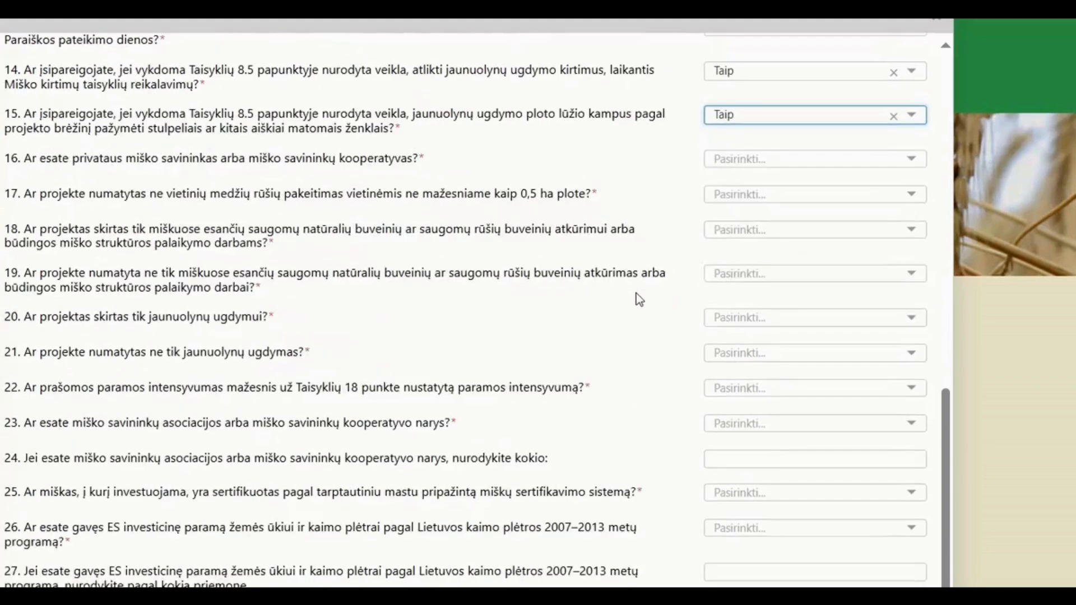
scroll(637, 292, up, 2)
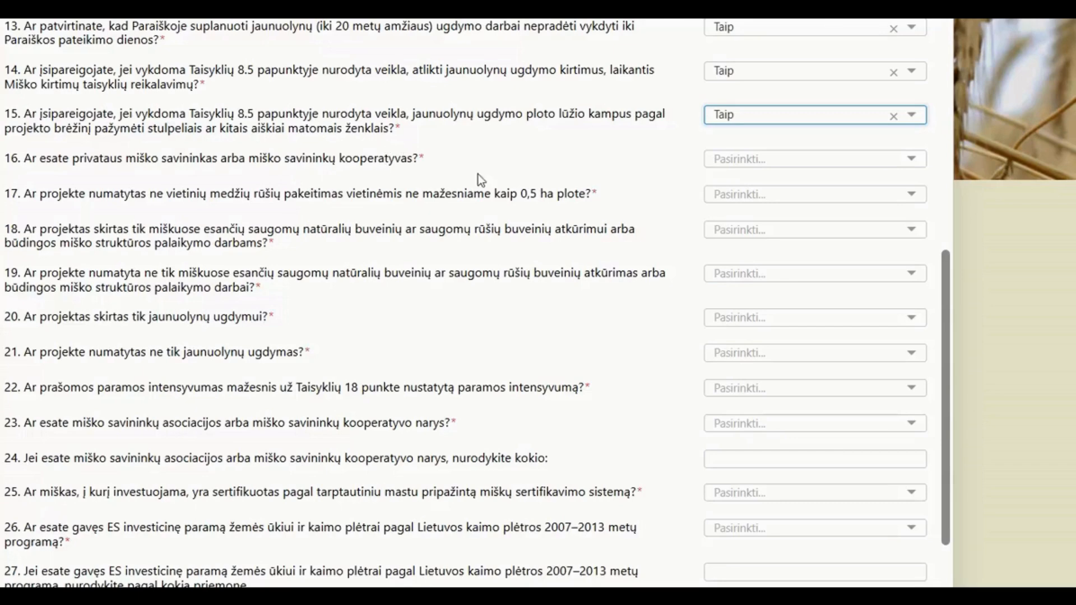
click(919, 166)
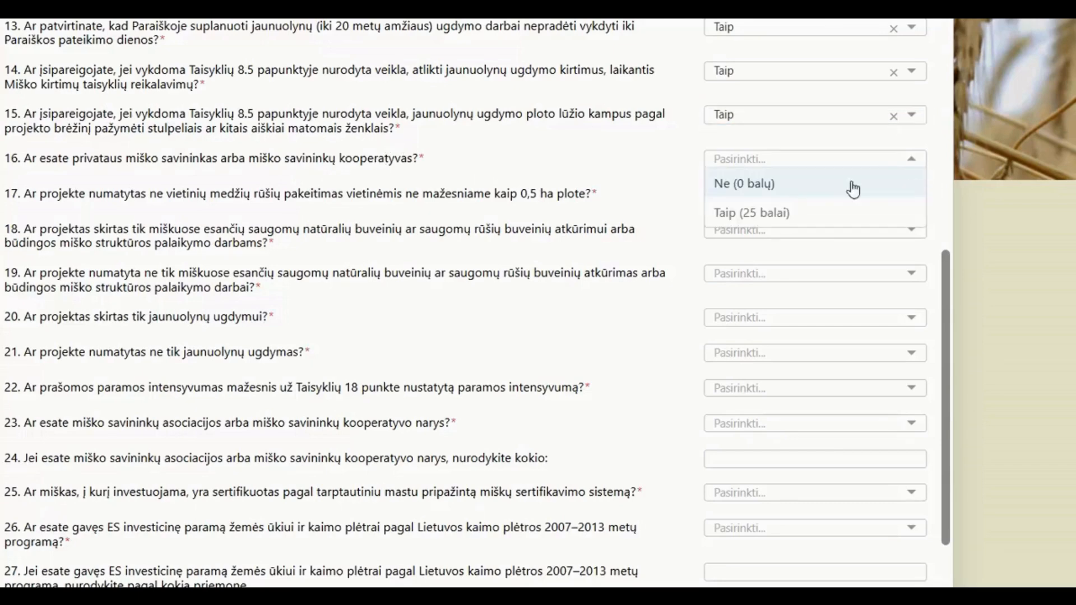
click(810, 219)
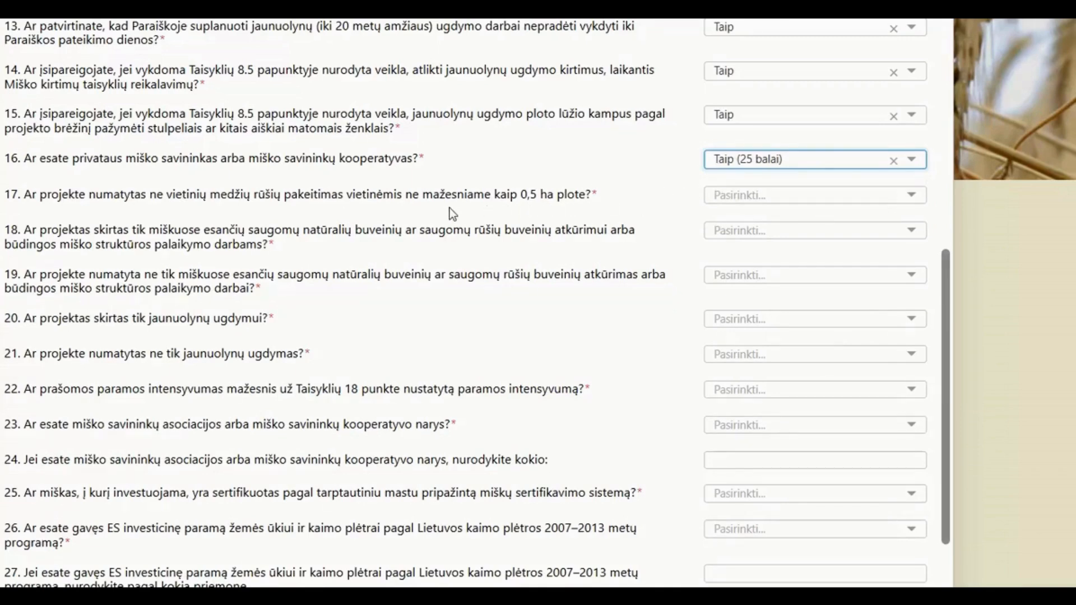
Answer Ne (0 balų) to questions 17, 18 and 19 on replacing non-native tree species and restoring protected habitats.
click(921, 207)
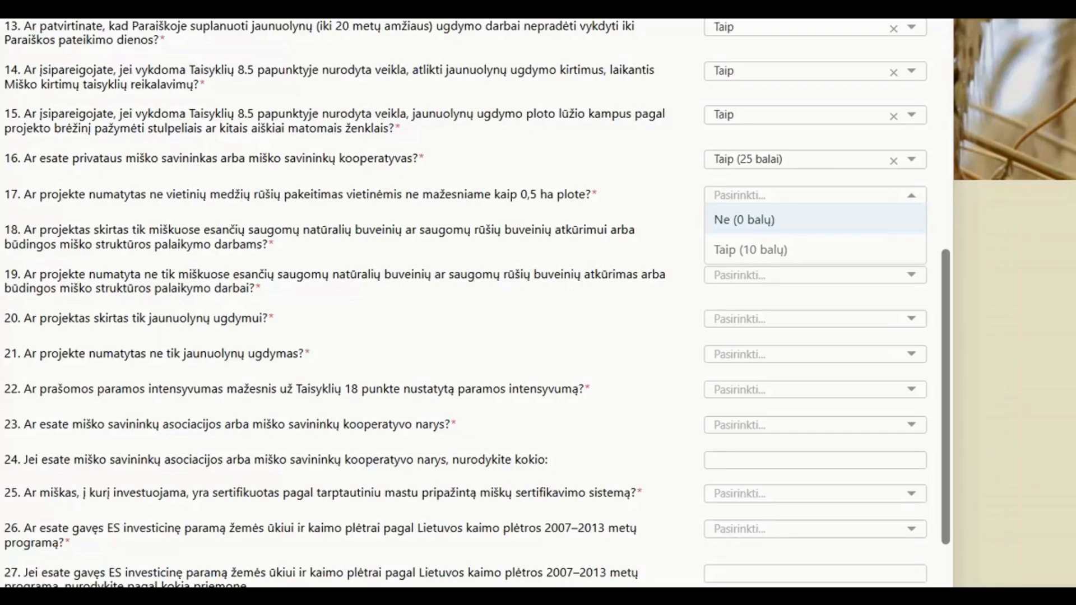
key(Escape)
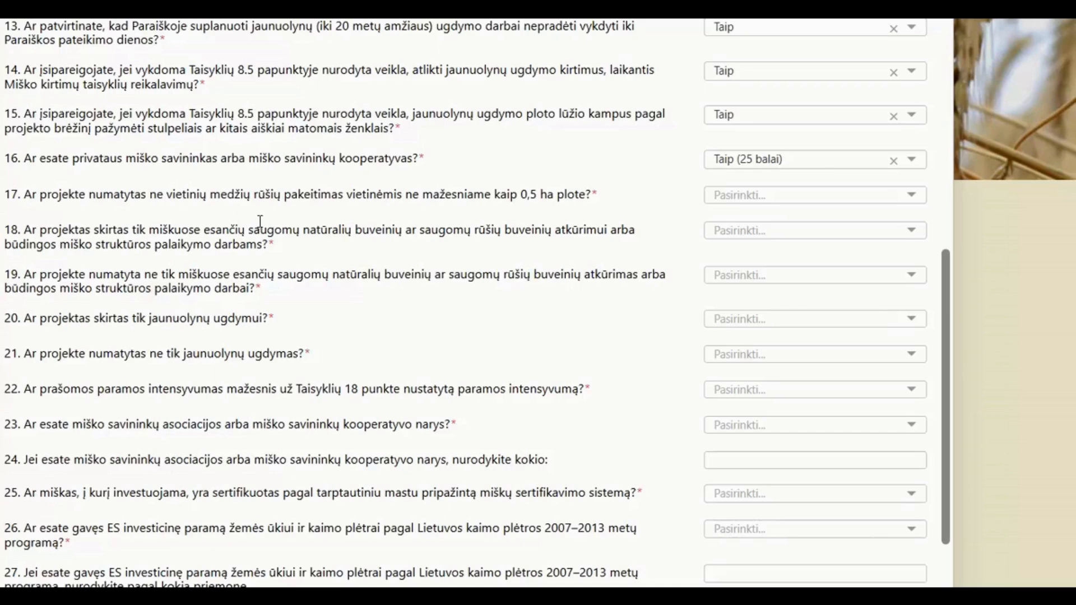
click(913, 197)
click(873, 221)
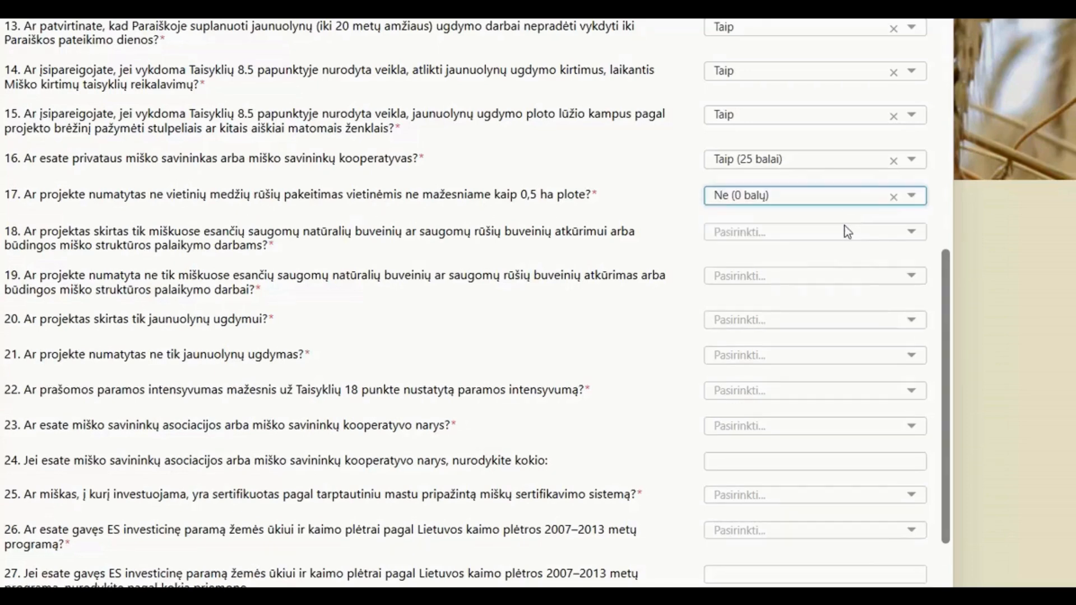
click(916, 238)
click(818, 261)
click(920, 277)
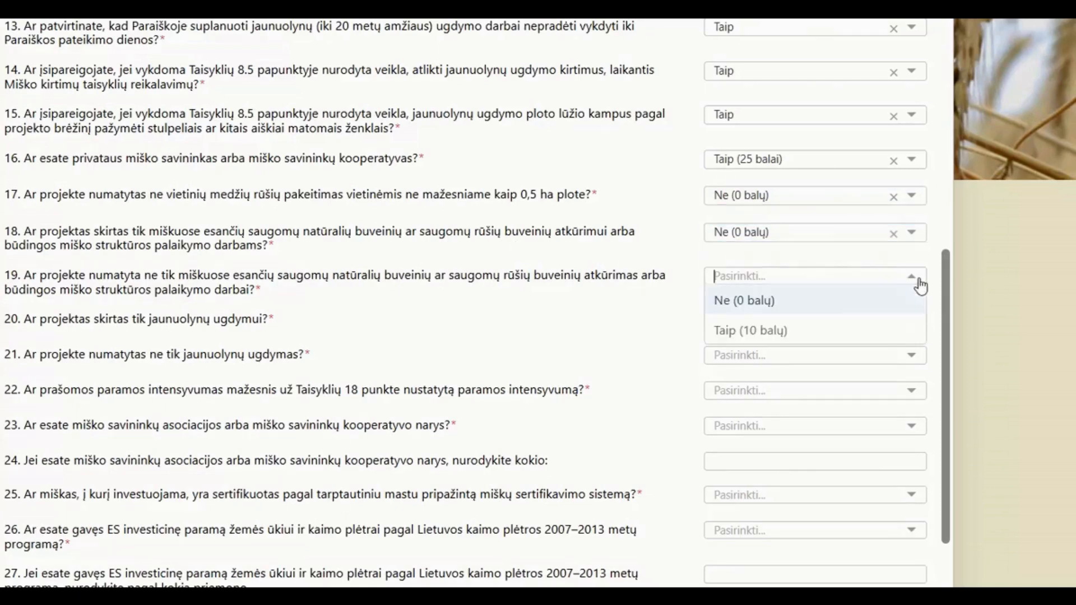
click(807, 304)
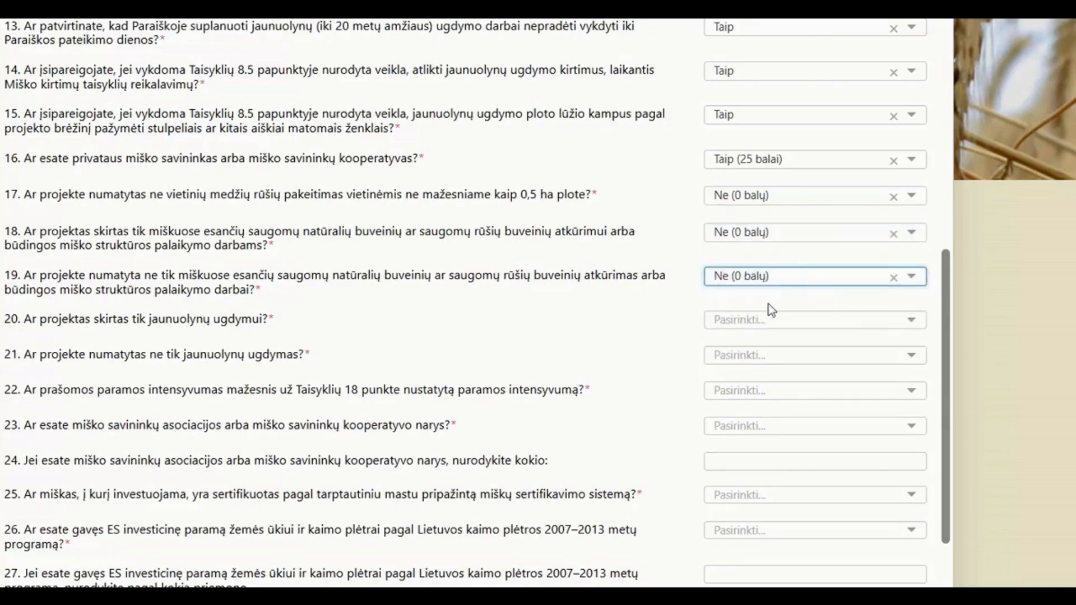
Answer Taip (20 balų) to question 20 on young stand tending only, and Ne (0 balų) to questions 21 and 22.
click(909, 321)
click(790, 374)
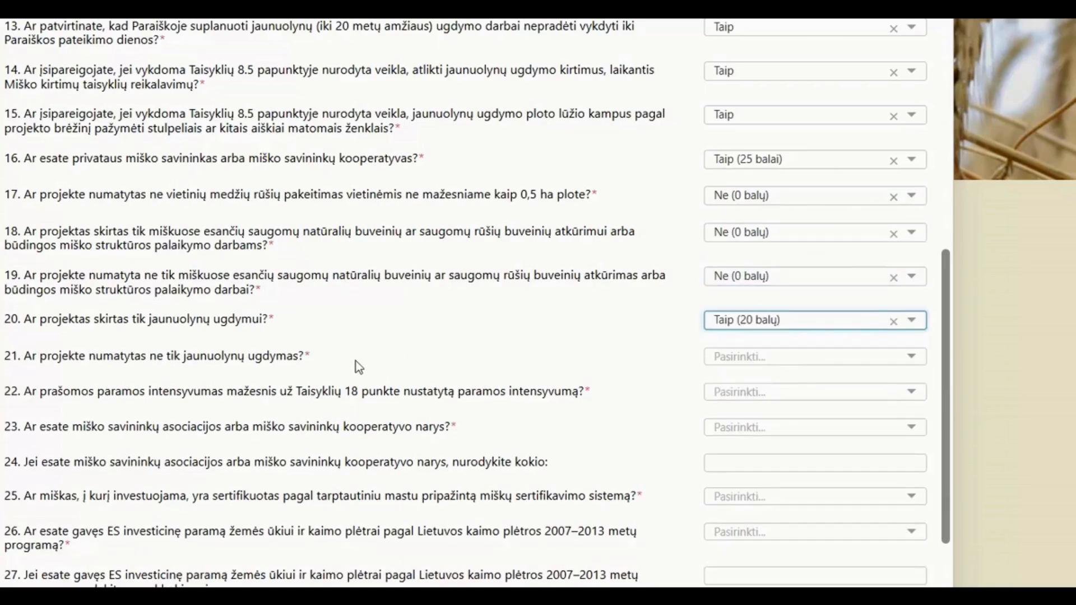
click(914, 359)
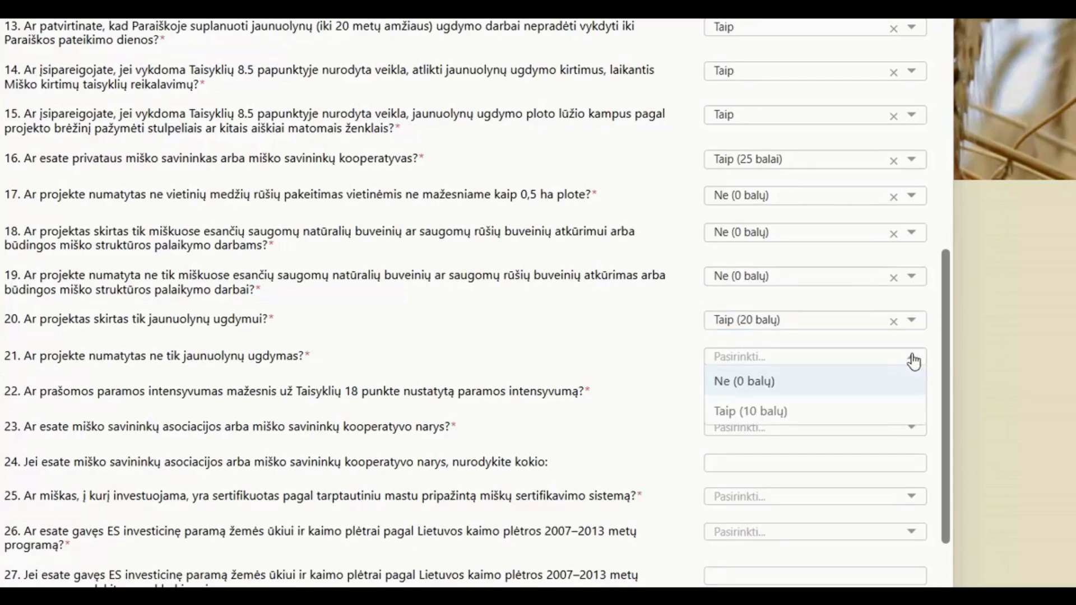
click(838, 387)
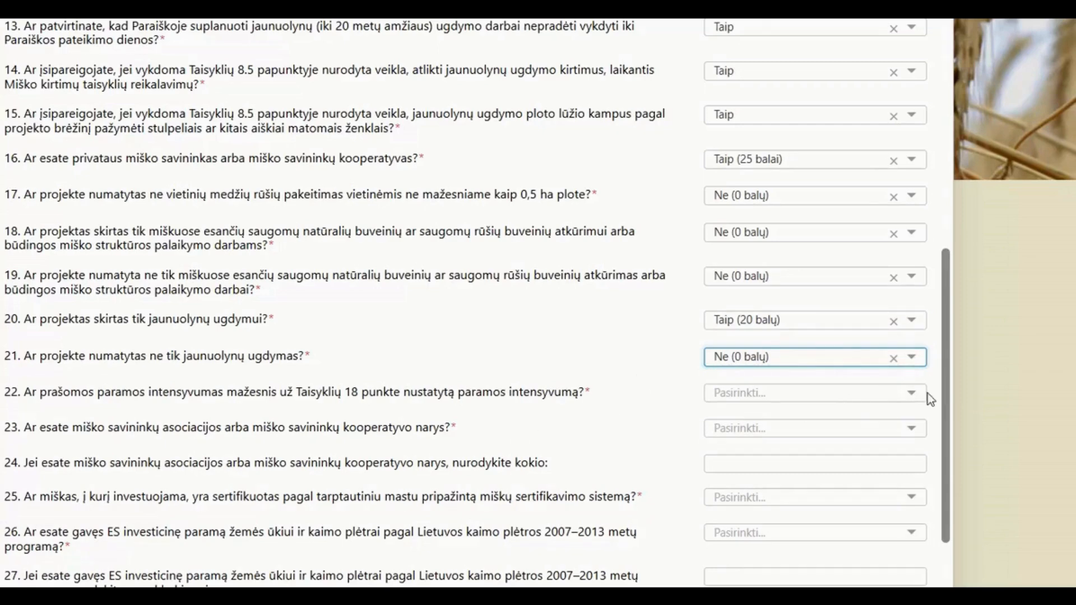
click(910, 395)
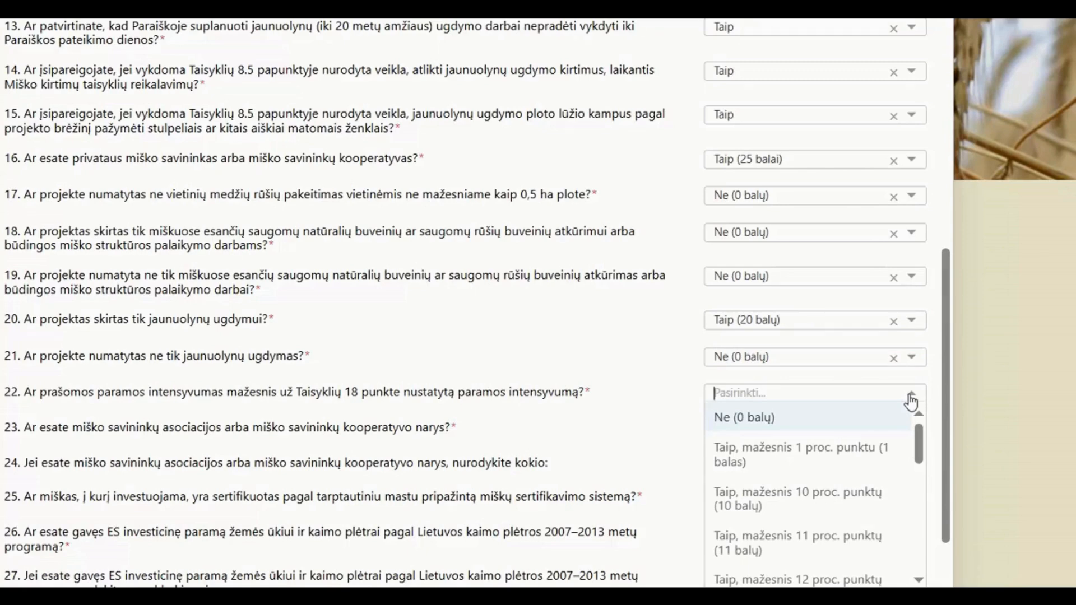
click(871, 424)
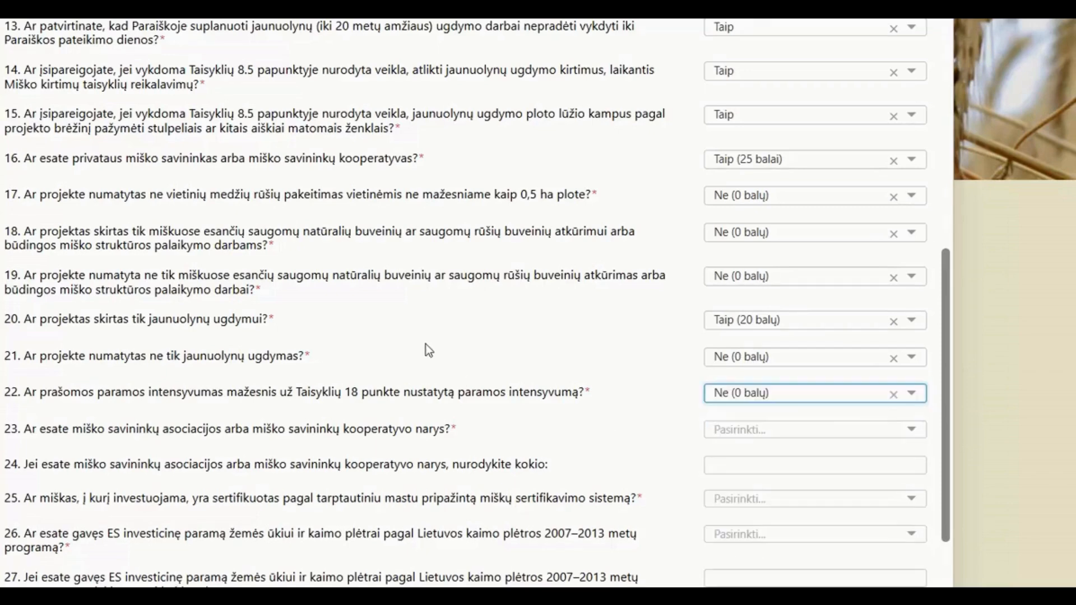
Answer Taip (5 balų) to question 23 on forest owners' association or cooperative membership and enter "aaaaa" as the organisation in question 24.
scroll(428, 346, down, 2)
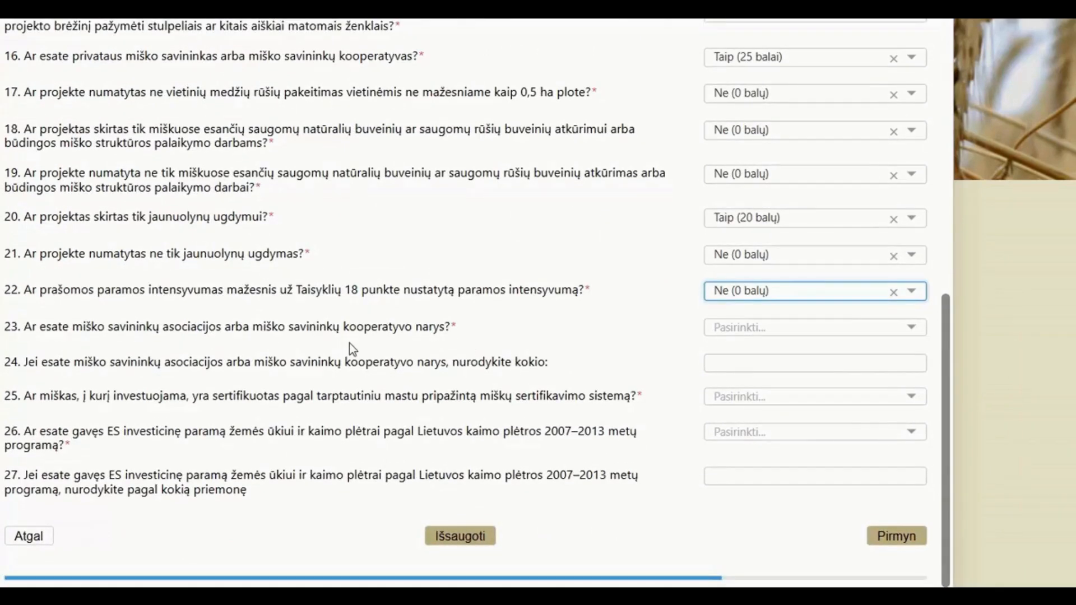
click(914, 333)
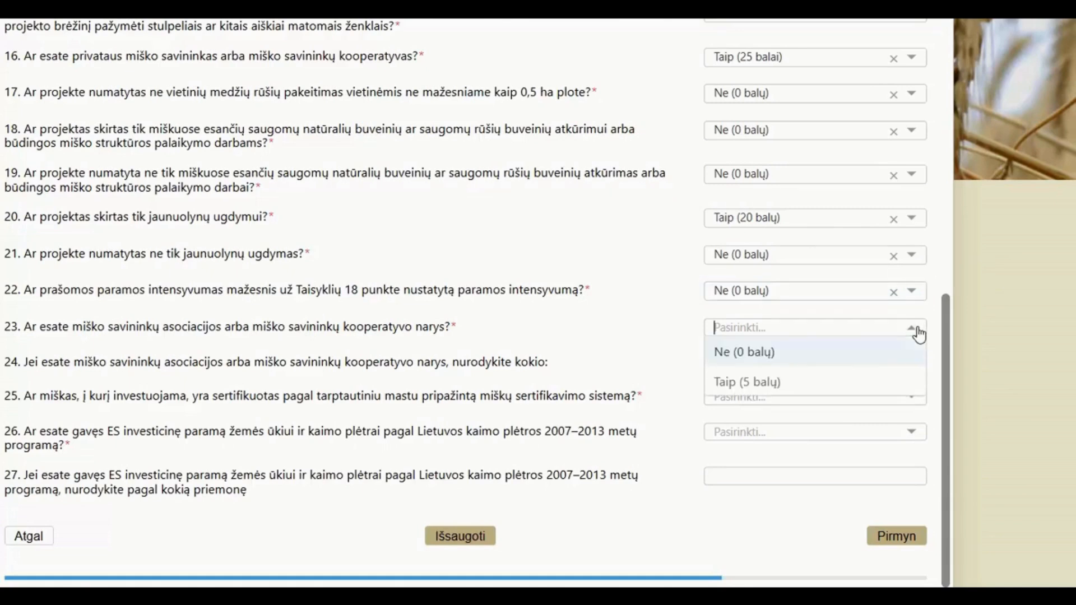
click(815, 382)
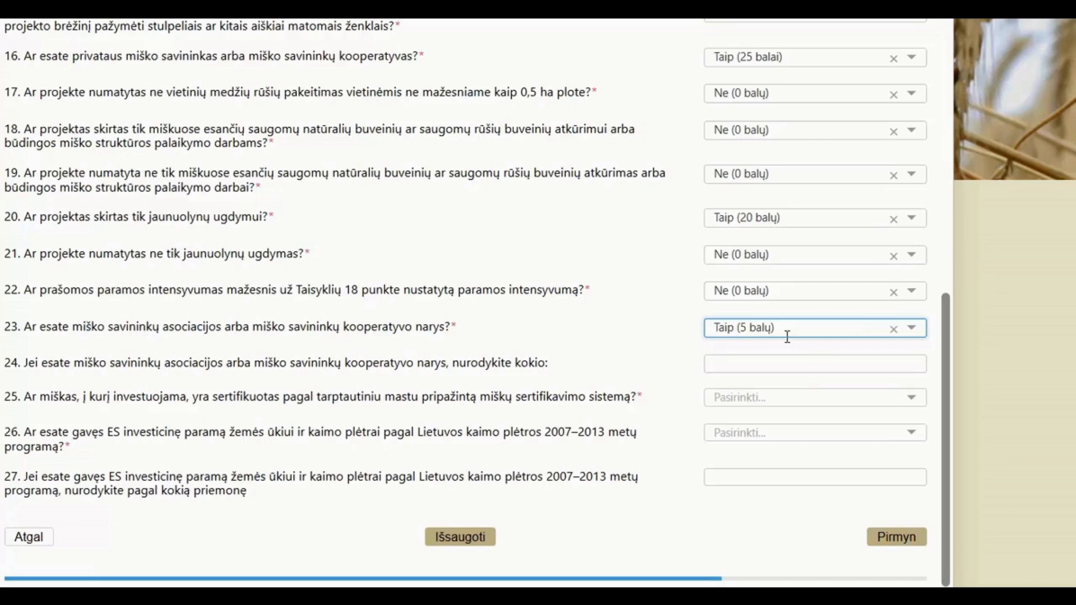
click(746, 363)
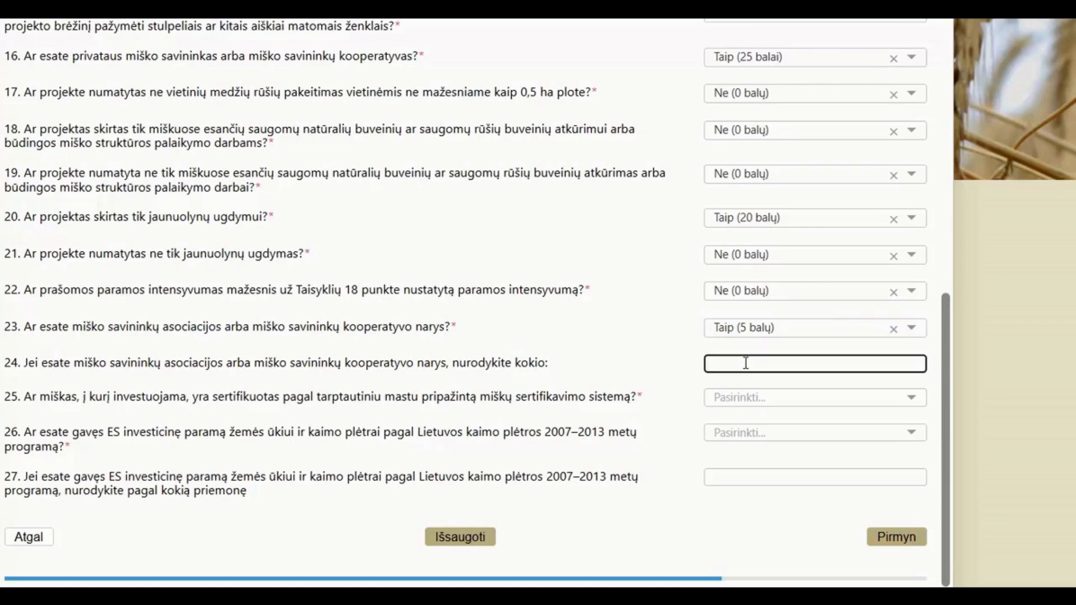
text(aaaaa)
Answer Taip (5 balų) to question 25 on forest certification and Taip to question 26 on EU investment support under the 2007–2013 programme.
click(899, 400)
click(821, 451)
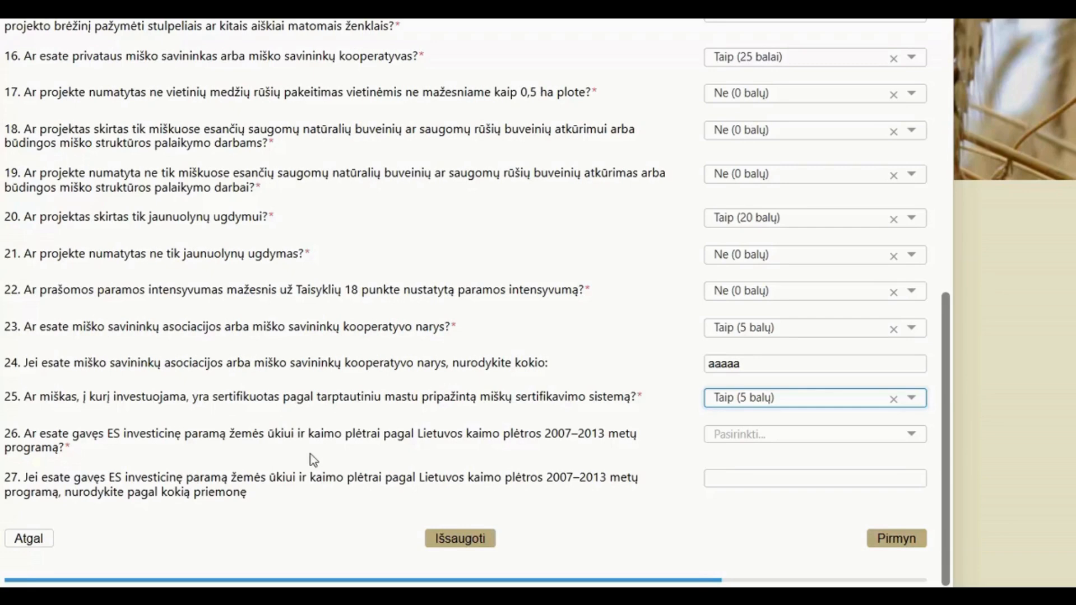
click(918, 442)
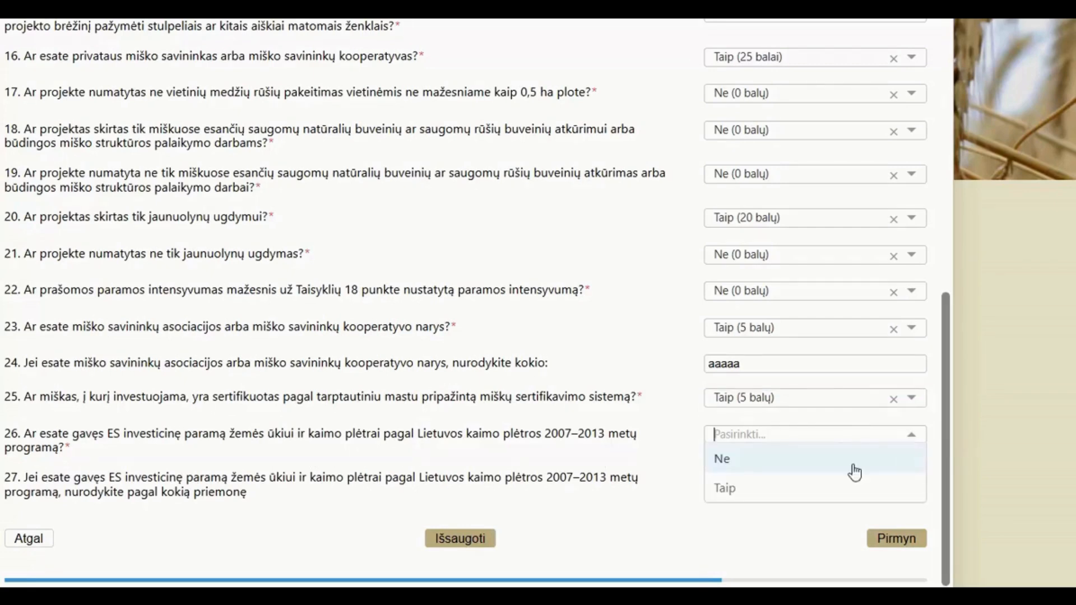
click(818, 483)
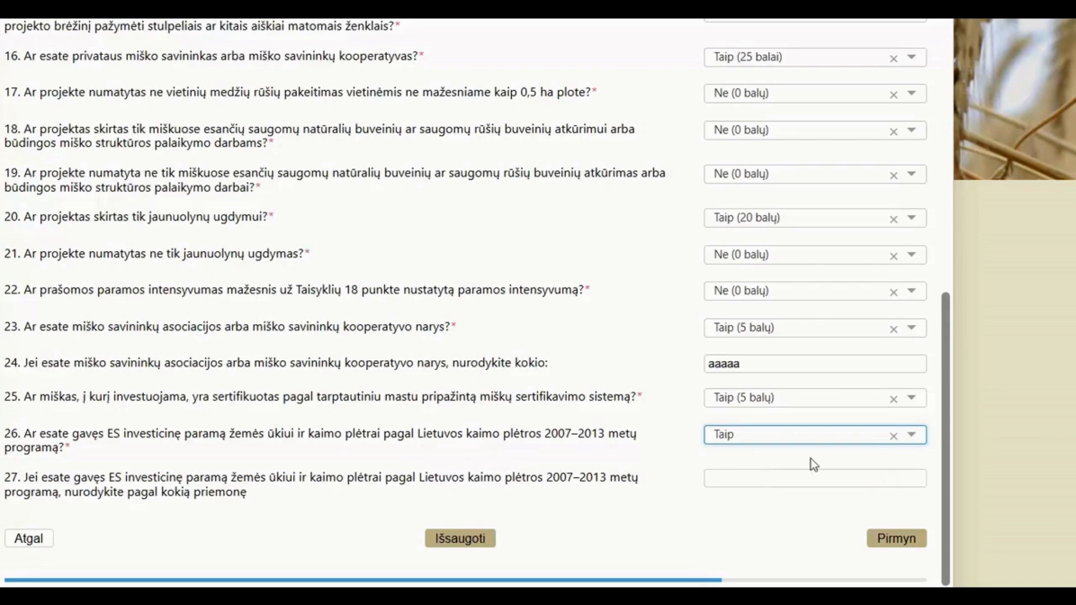
Change the answer to question 26 on EU investment support to Ne and continue to the scanned documents section.
click(778, 486)
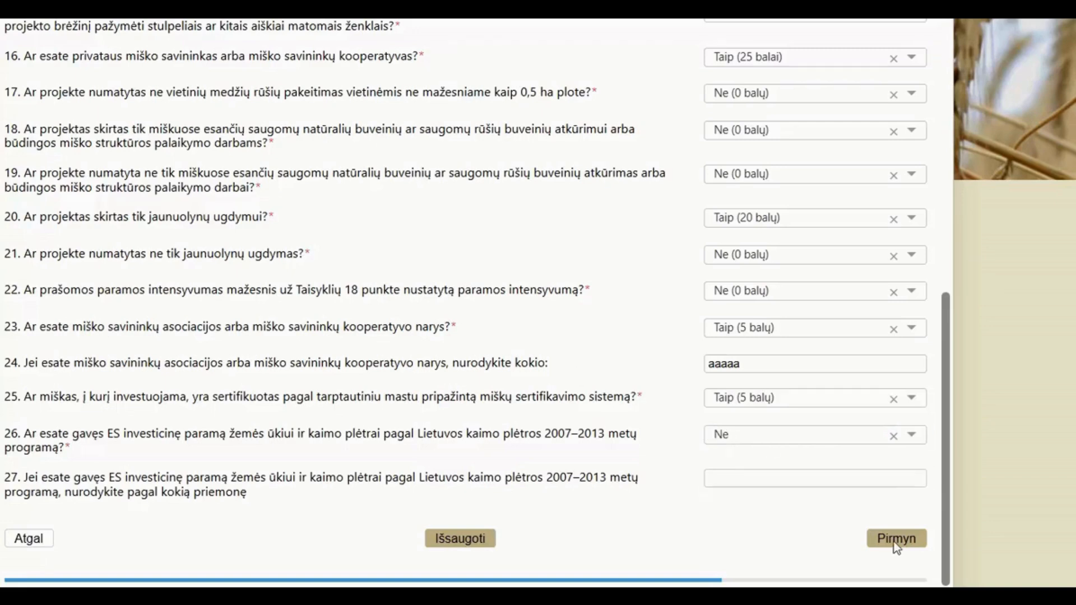
click(896, 540)
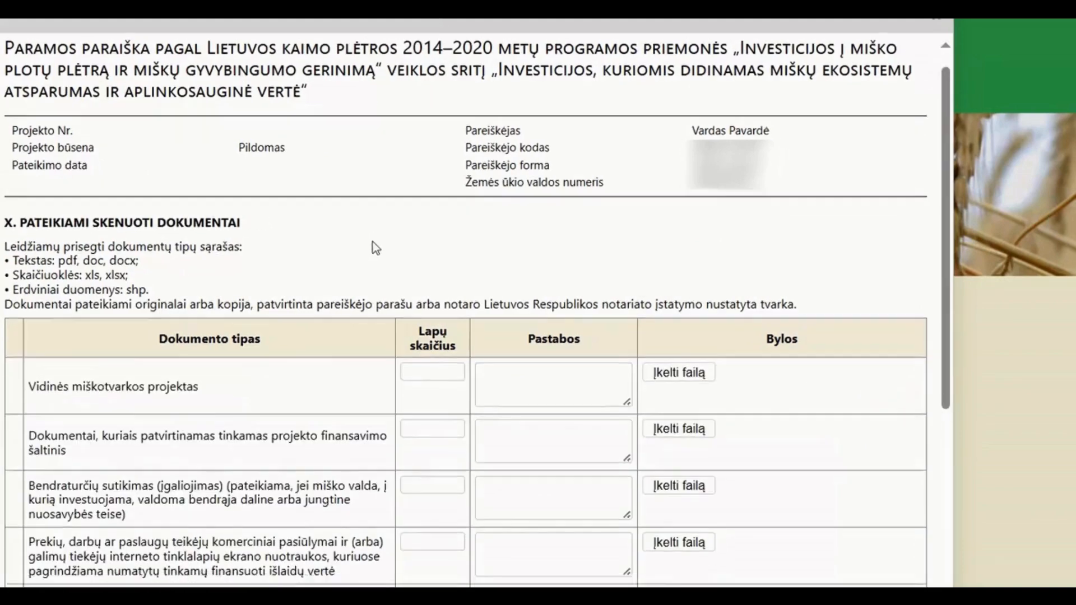
Enter a sheet count of 1 for the forestry specialist's conclusion on the need for young stand tending cuttings.
scroll(373, 248, down, 2)
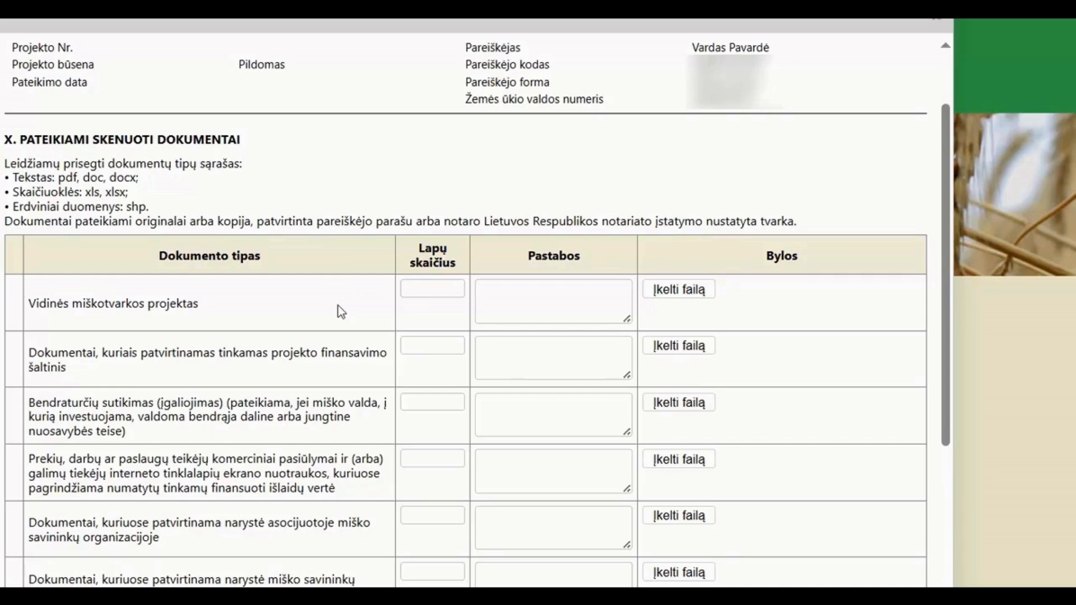
scroll(338, 314, down, 2)
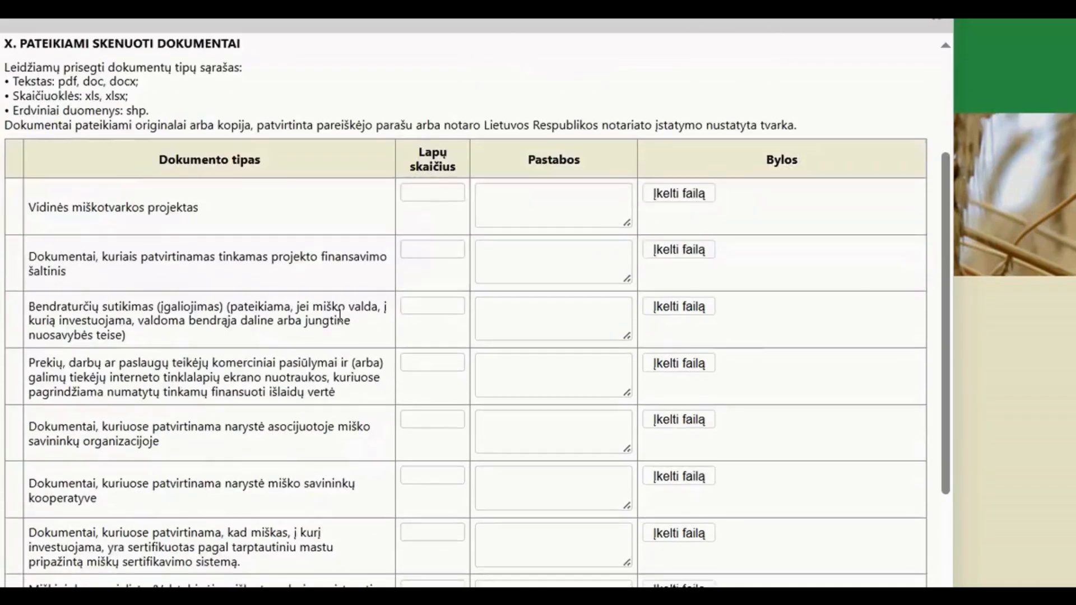
scroll(340, 315, down, 4)
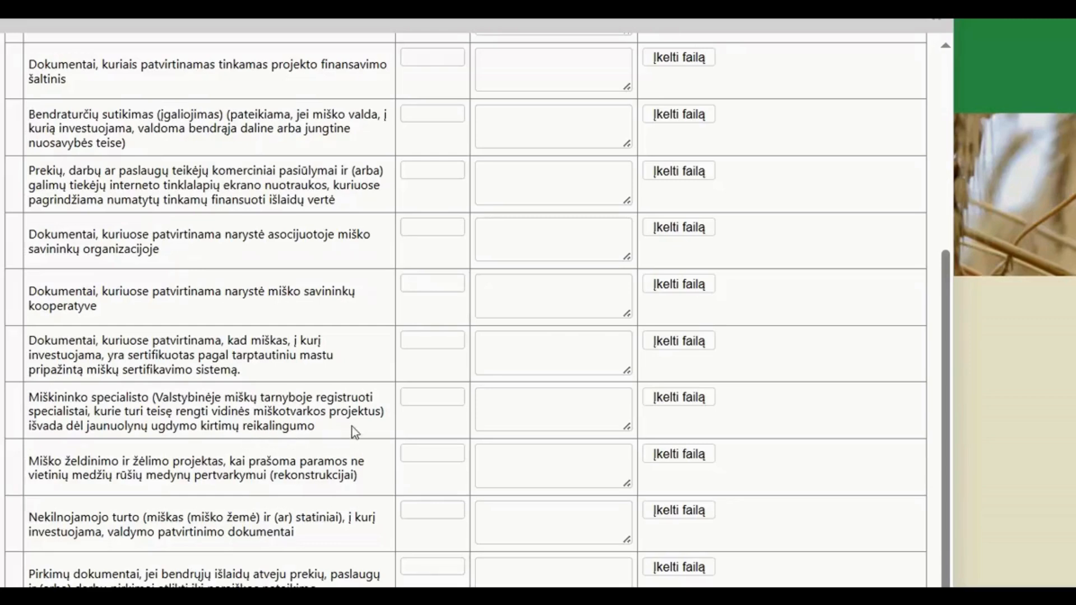
click(436, 395)
text(1)
scroll(372, 208, up, 2)
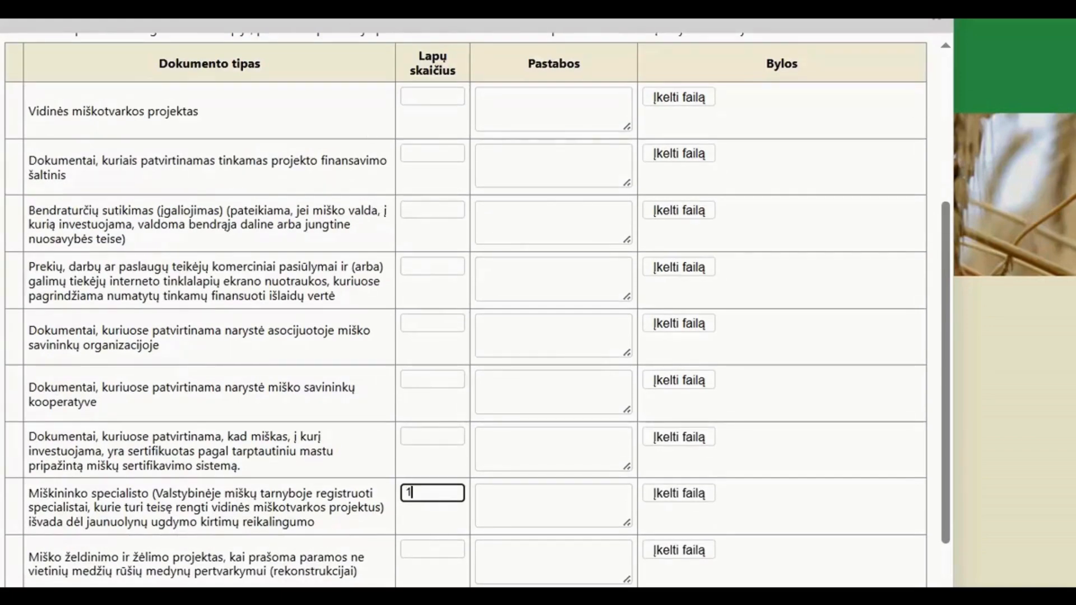
click(436, 397)
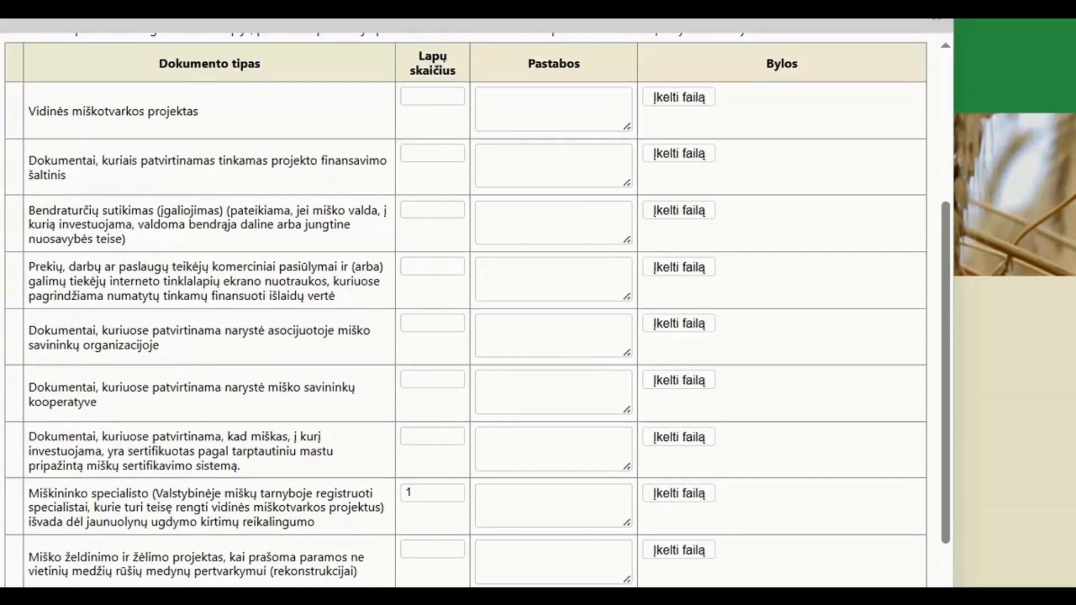
Attach New Microsoft Word Document.docx from the Desktop to the forestry specialist's conclusion row.
click(683, 496)
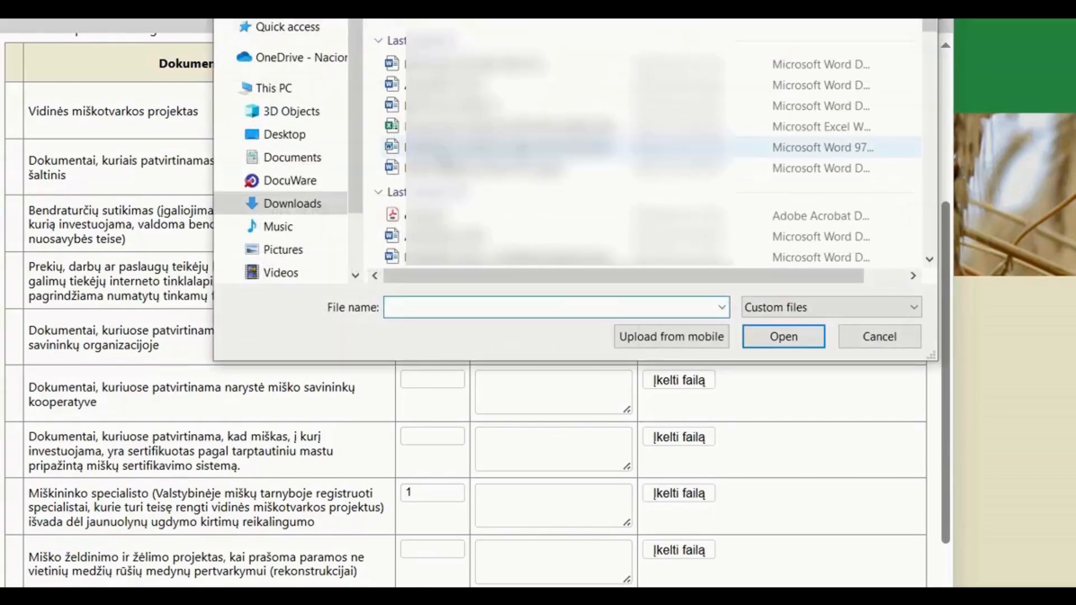
click(284, 134)
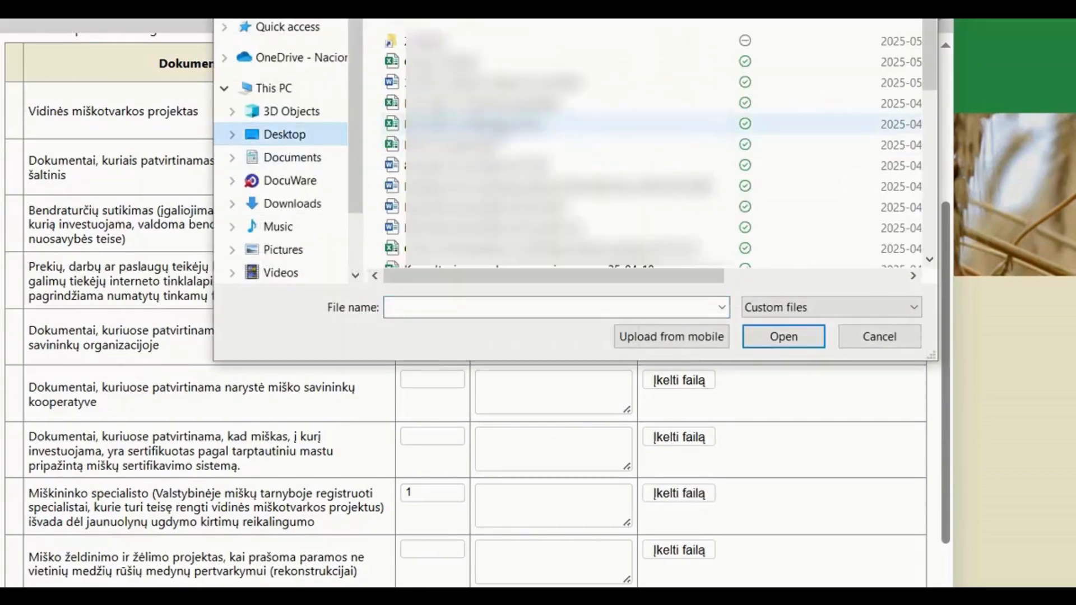
click(532, 156)
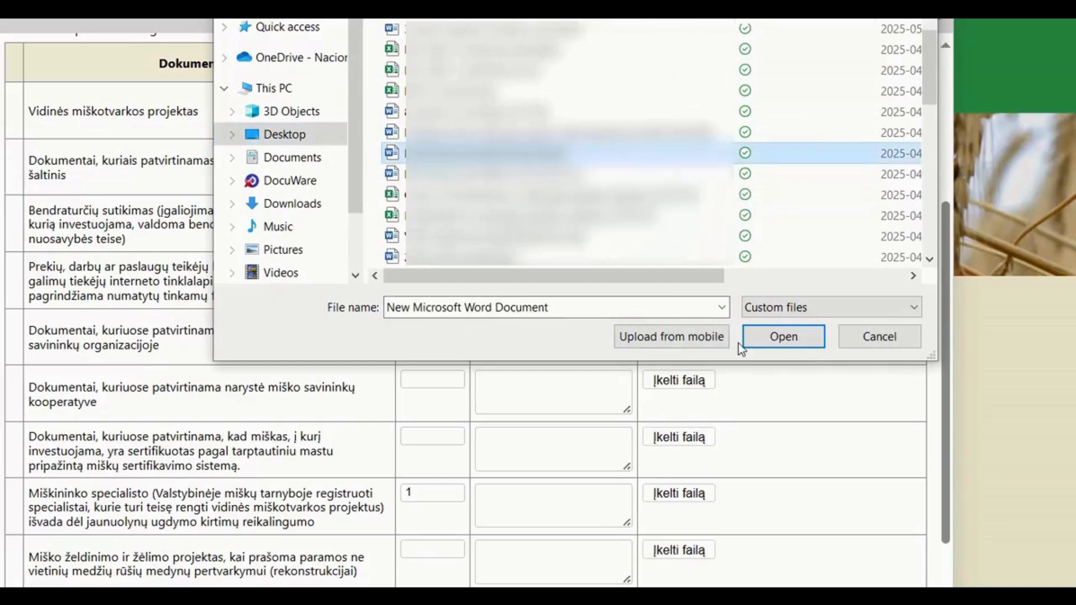
click(773, 338)
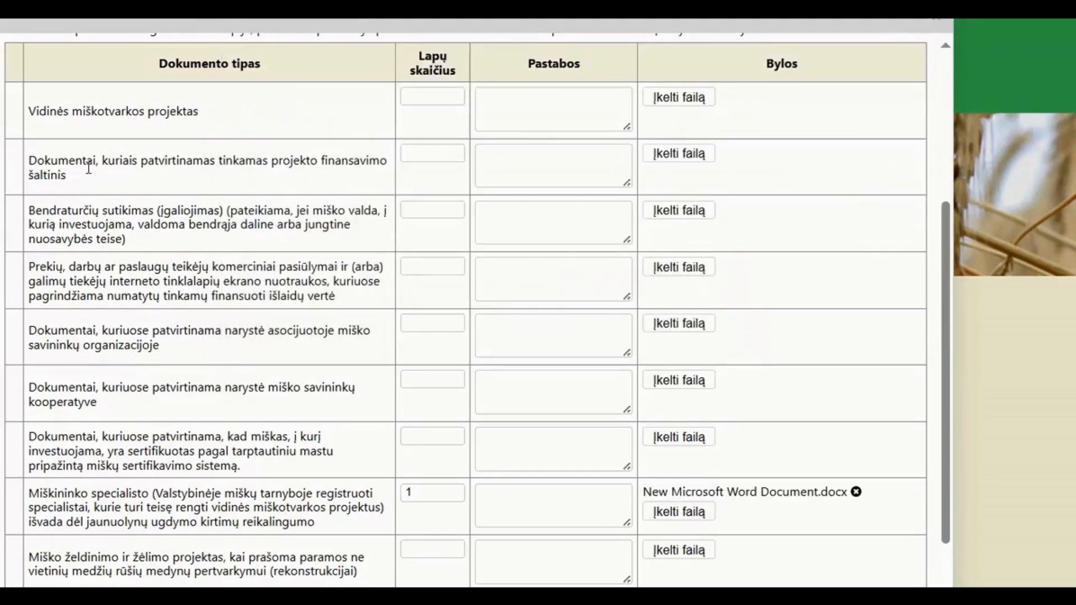
For the forest owners' association membership documents, enter a sheet count of 1 and attach New Microsoft Word Document.docx.
scroll(132, 179, up, 2)
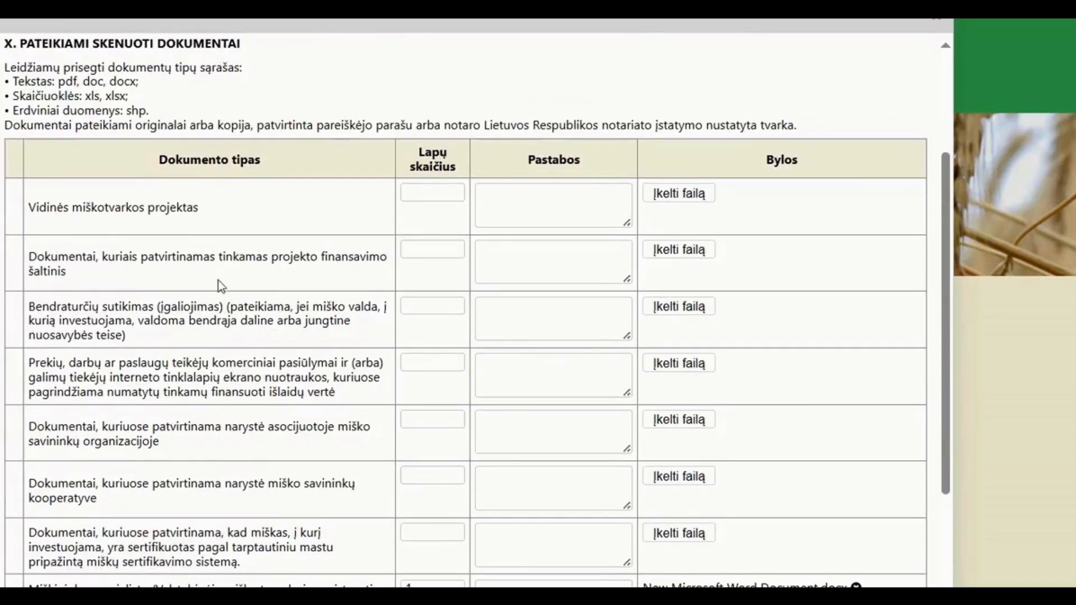
scroll(217, 281, down, 2)
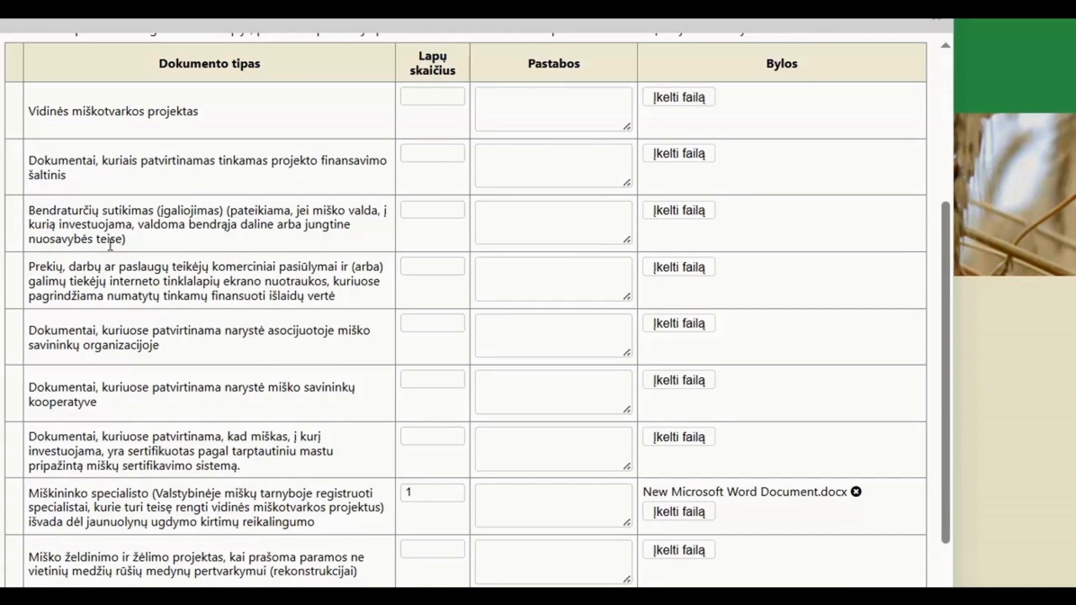
click(435, 208)
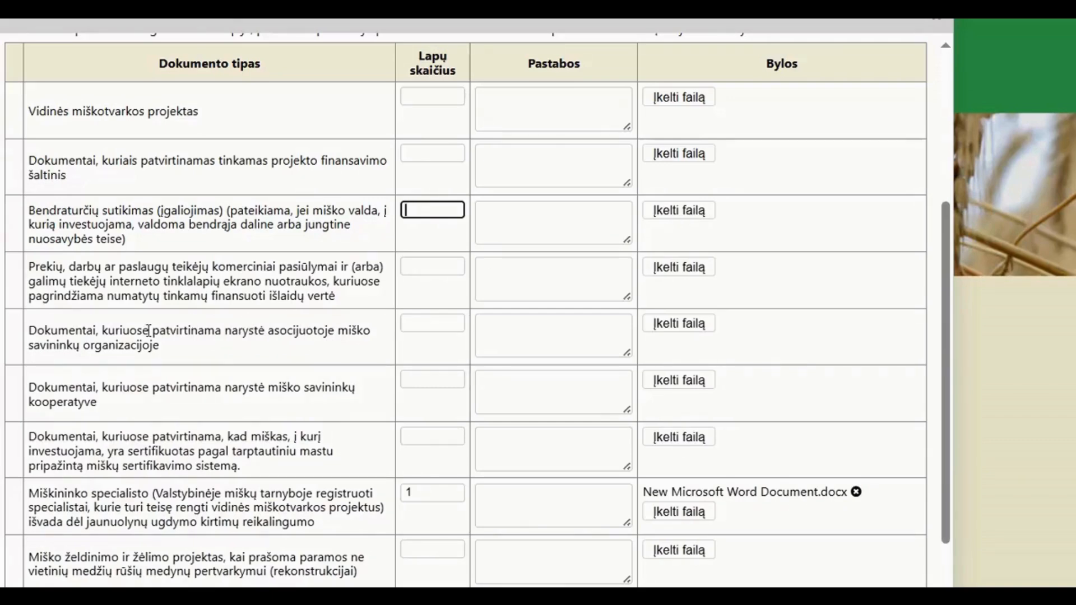
click(430, 321)
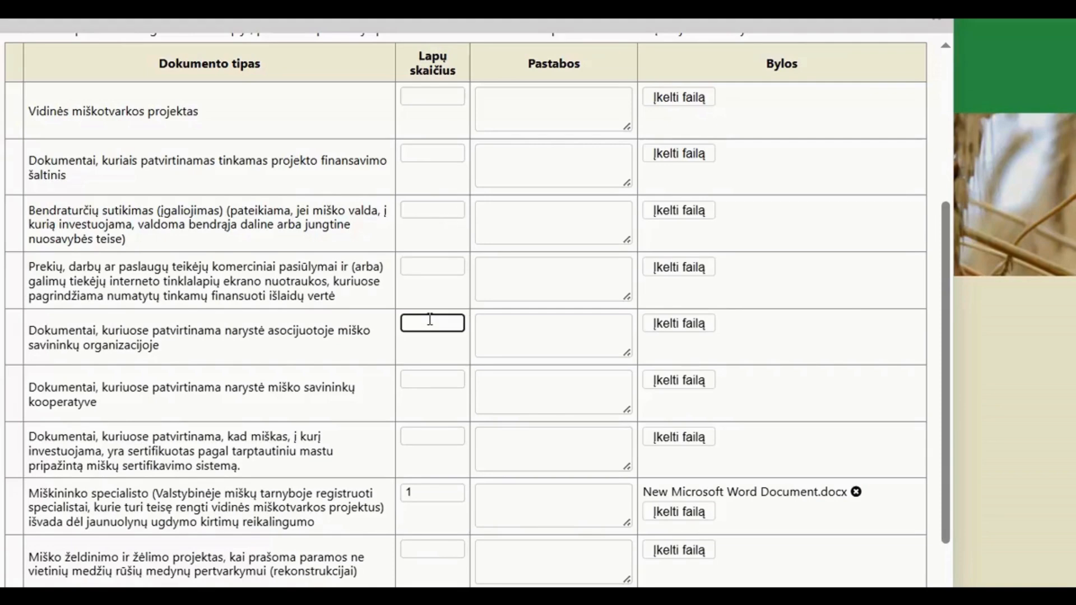
text(1)
click(700, 325)
click(685, 322)
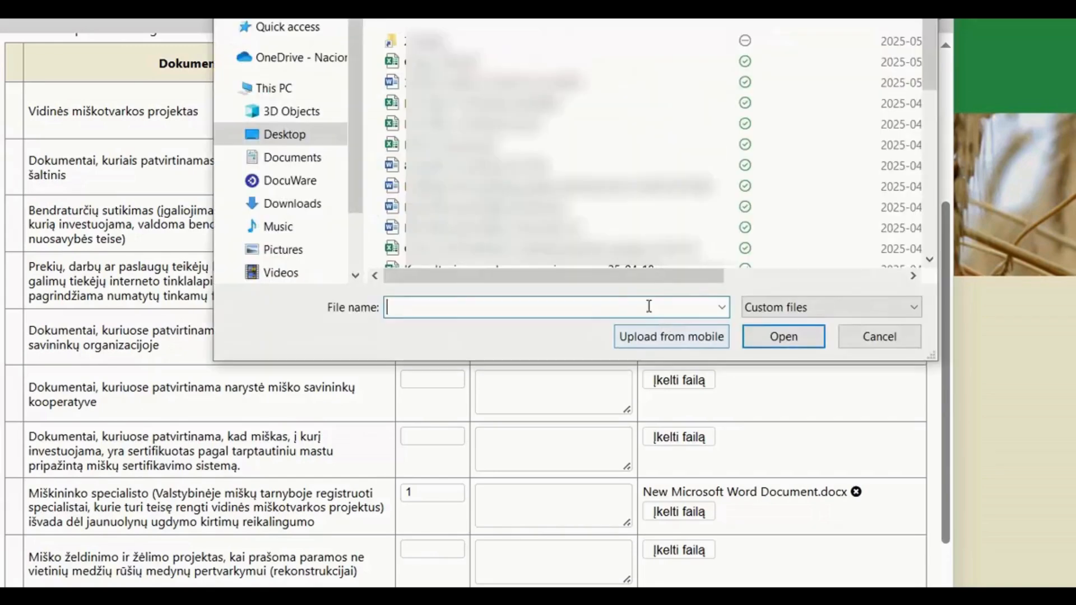
click(544, 207)
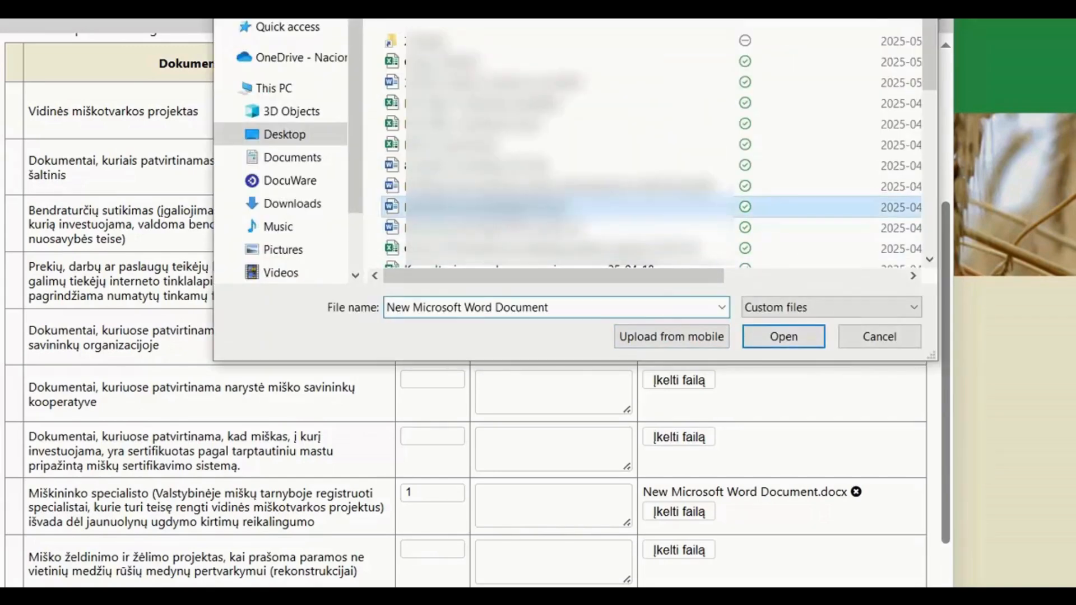
click(801, 336)
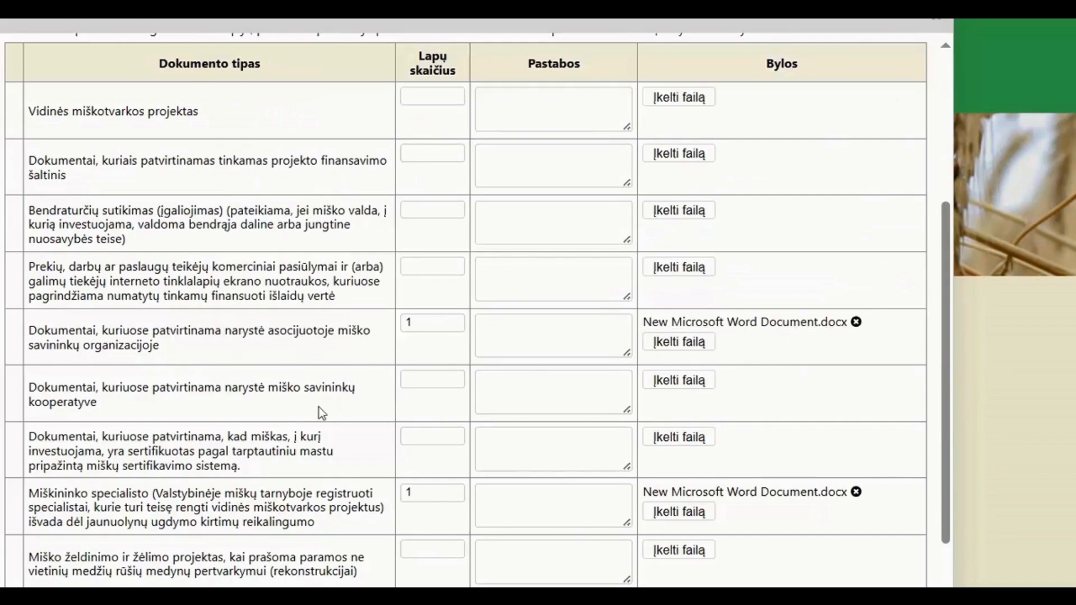
Leave the remaining document rows empty and continue to section XI, the applicant's declaration.
scroll(207, 403, down, 5)
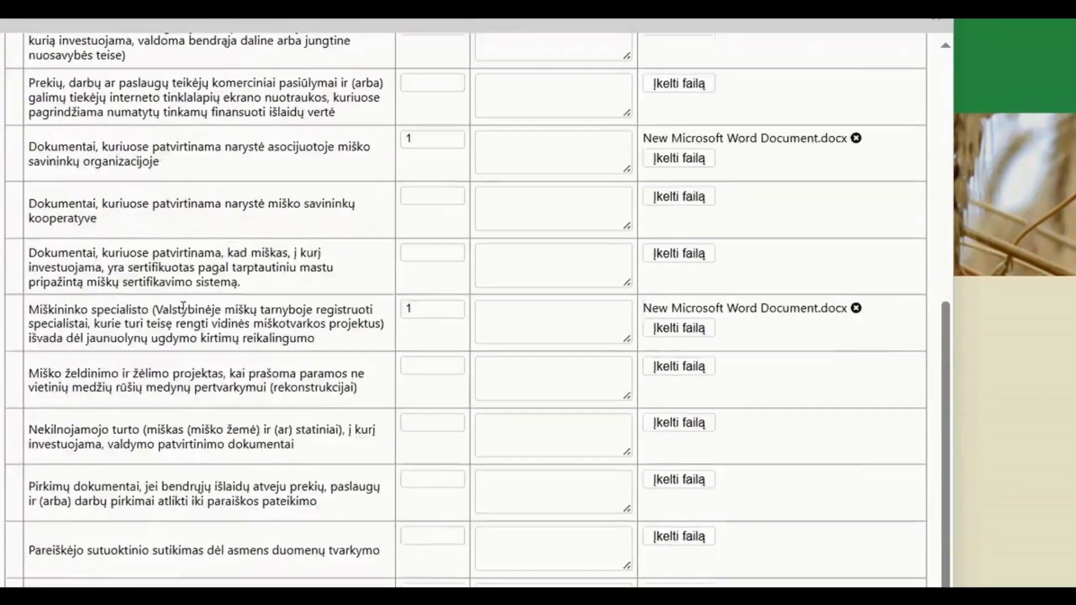
scroll(184, 309, down, 3)
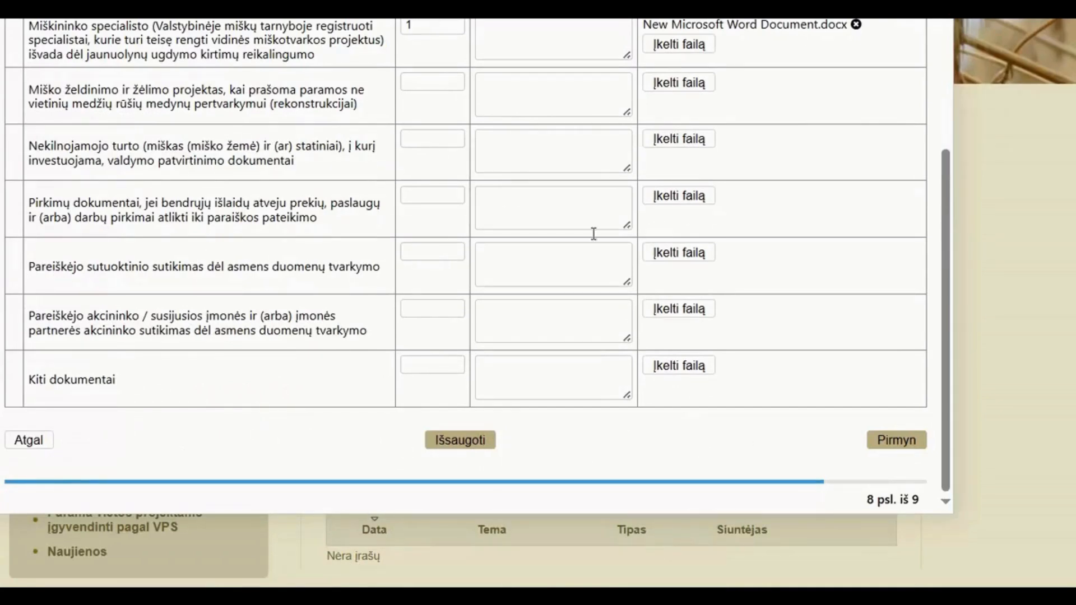
click(899, 440)
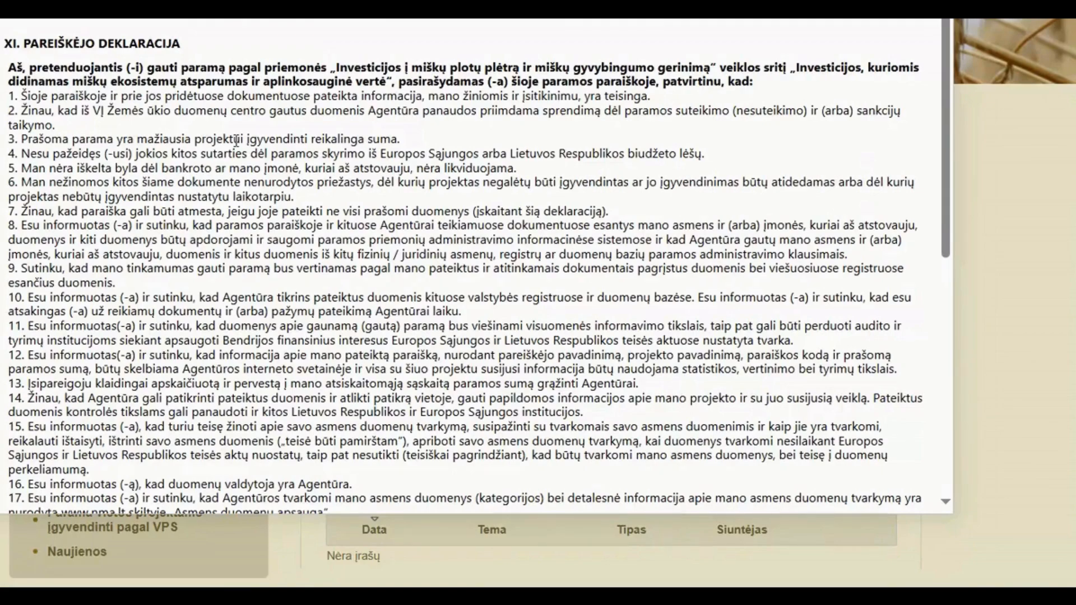
Confirm that the data is correct and the listed obligations are accepted, and submit the application.
scroll(237, 139, down, 7)
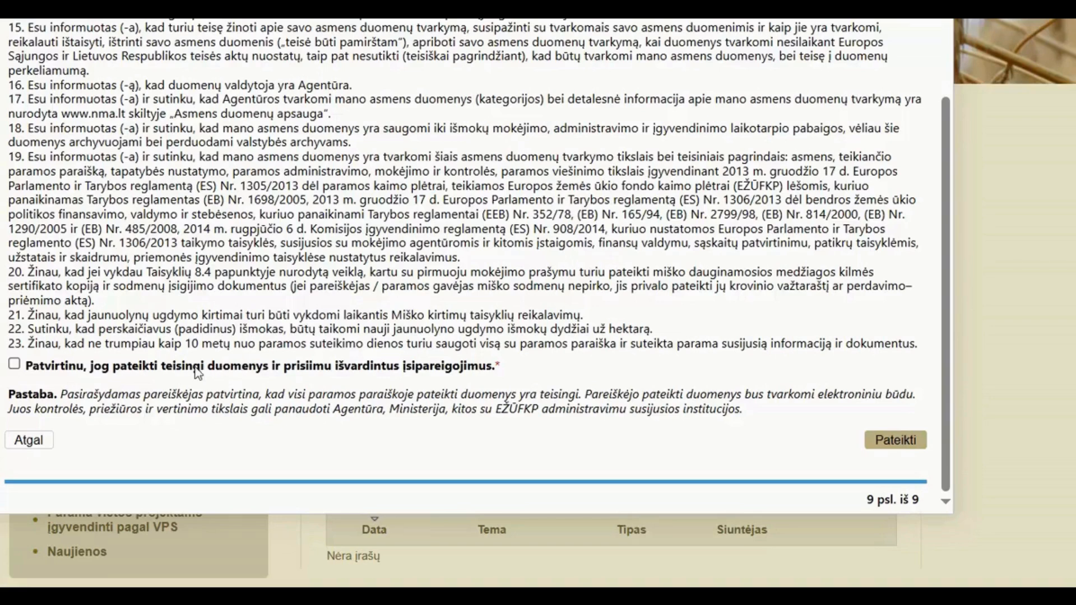
click(15, 365)
click(898, 442)
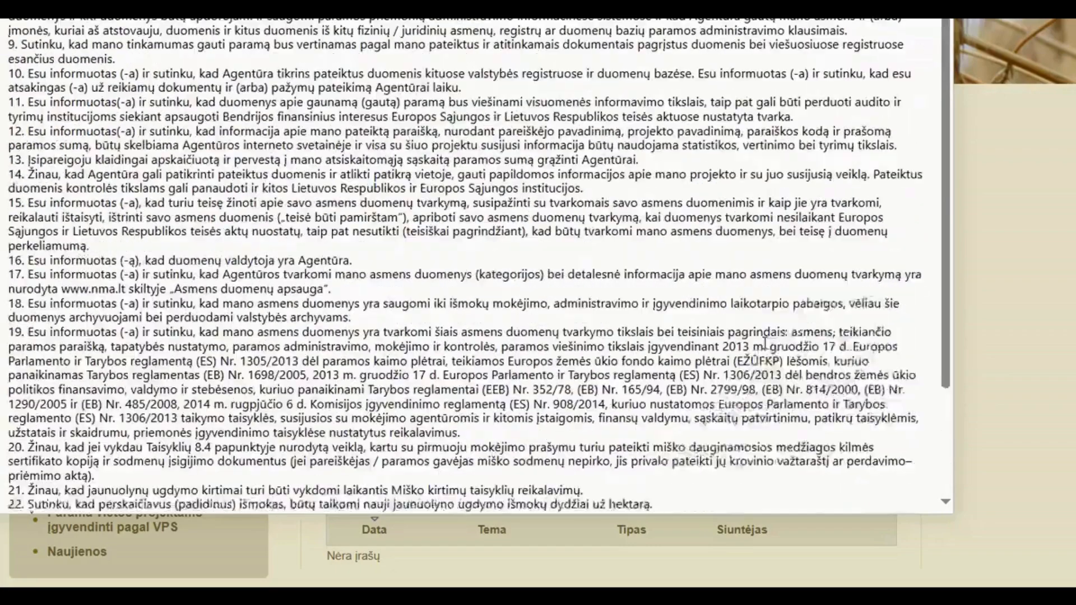
scroll(765, 343, up, 1)
scroll(765, 343, up, 3)
scroll(765, 343, down, 5)
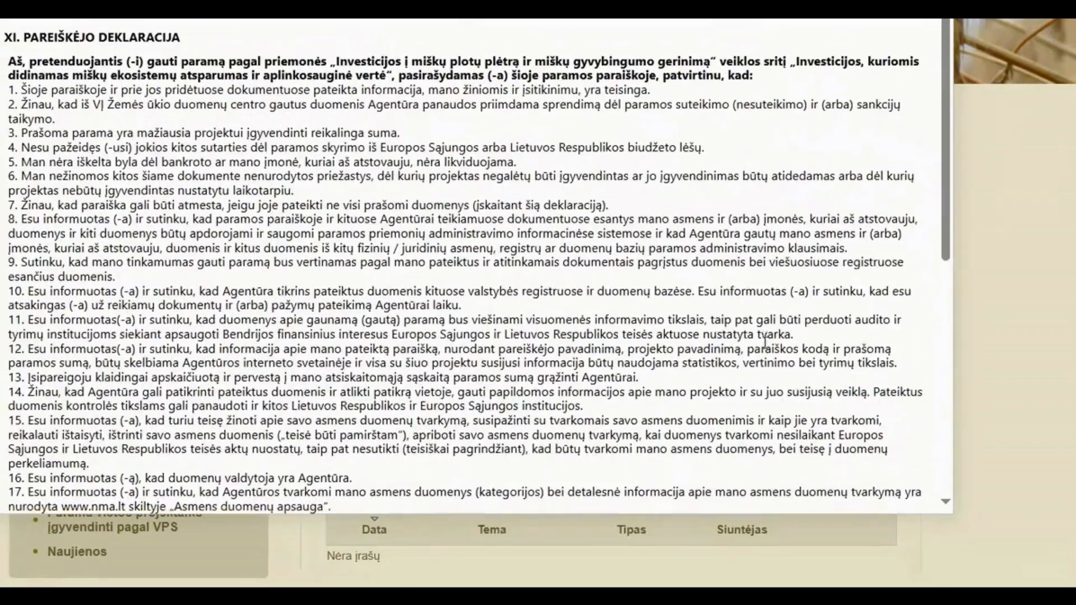